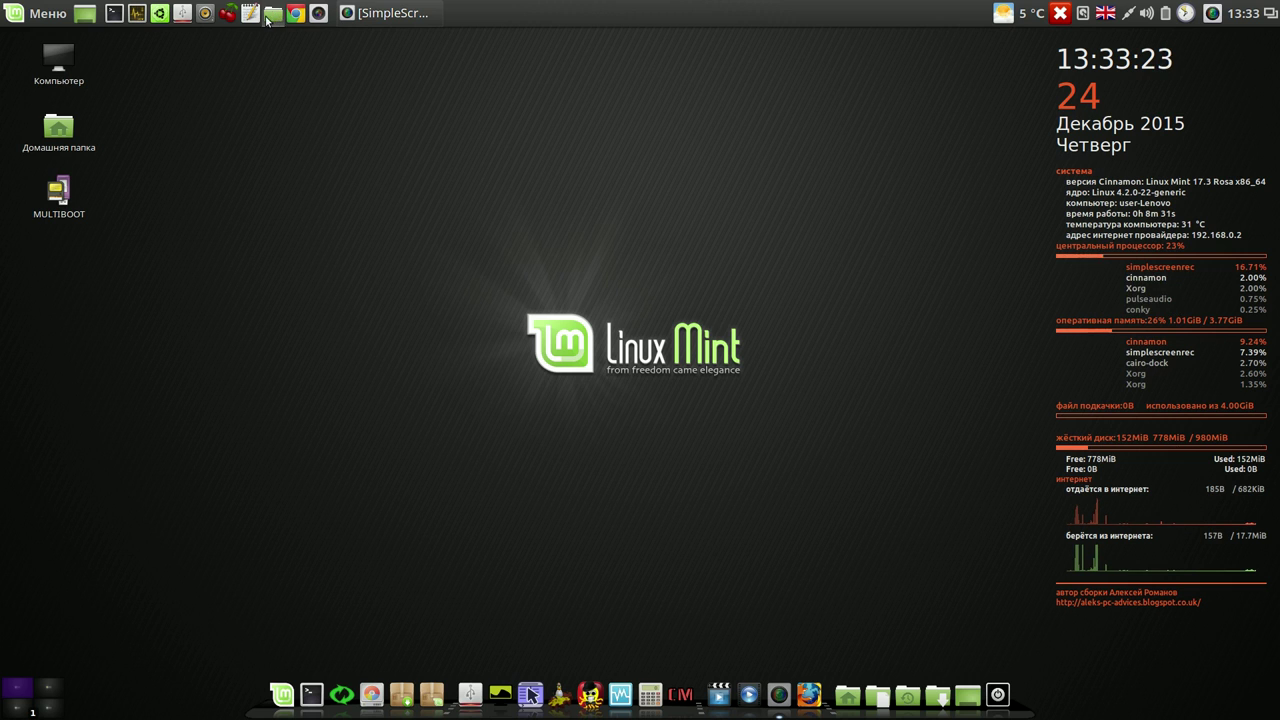
# Open the linux-видеоуроки.ctb notes in CherryTree.
pyautogui.click(228, 13)
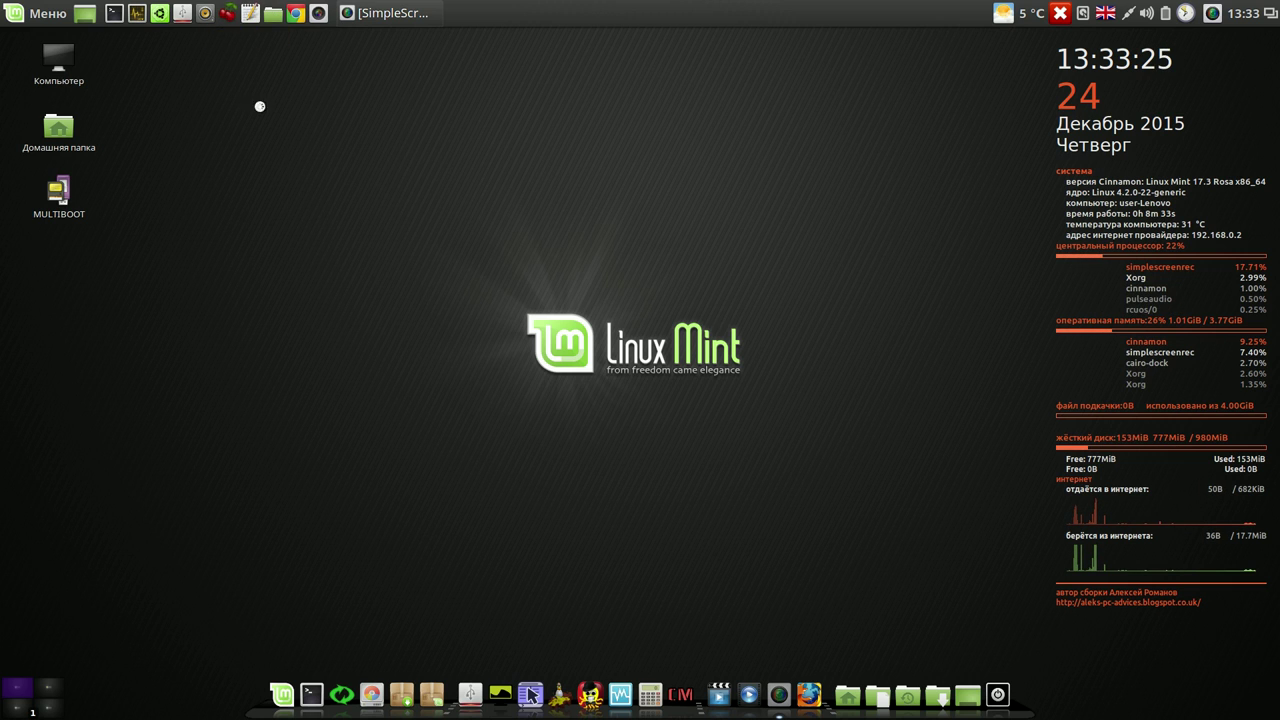
pyautogui.click(203, 78)
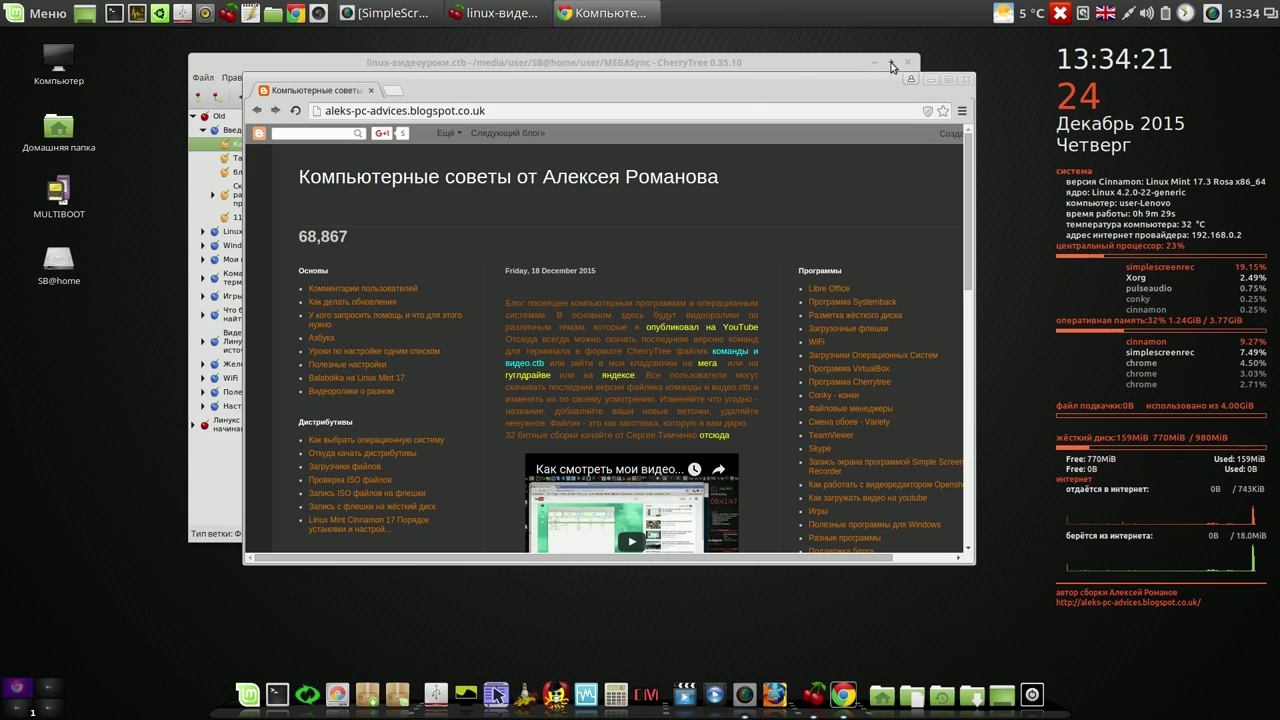
# Minimize the CherryTree notes and reposition and enlarge the browser window showing the blog.
pyautogui.click(874, 62)
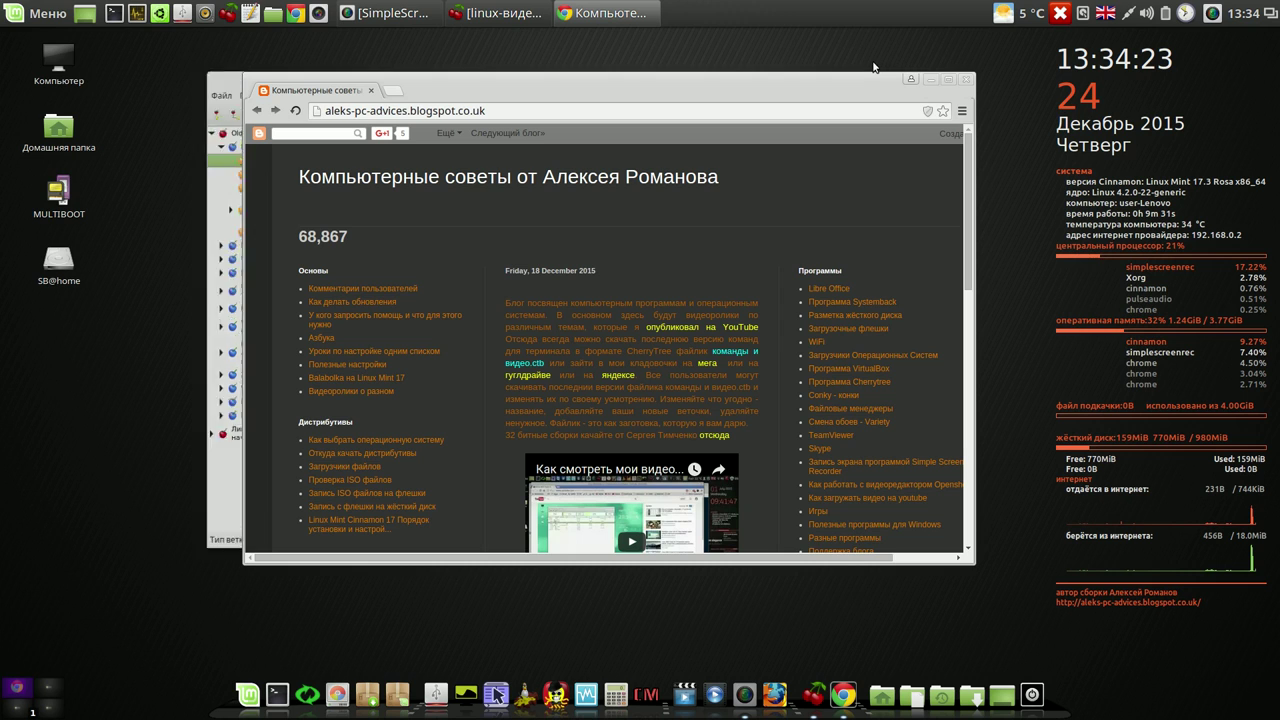
pyautogui.moveTo(856, 80); pyautogui.dragTo(735, 56)
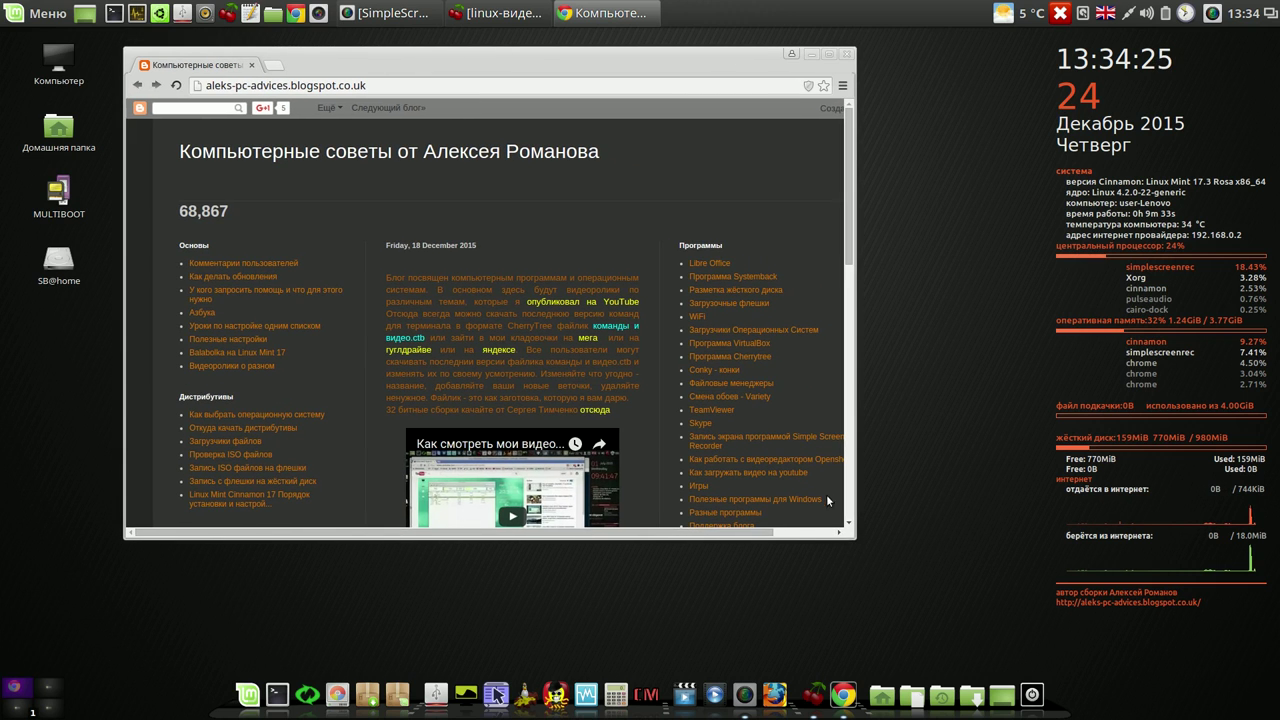
pyautogui.moveTo(848, 533); pyautogui.dragTo(941, 627)
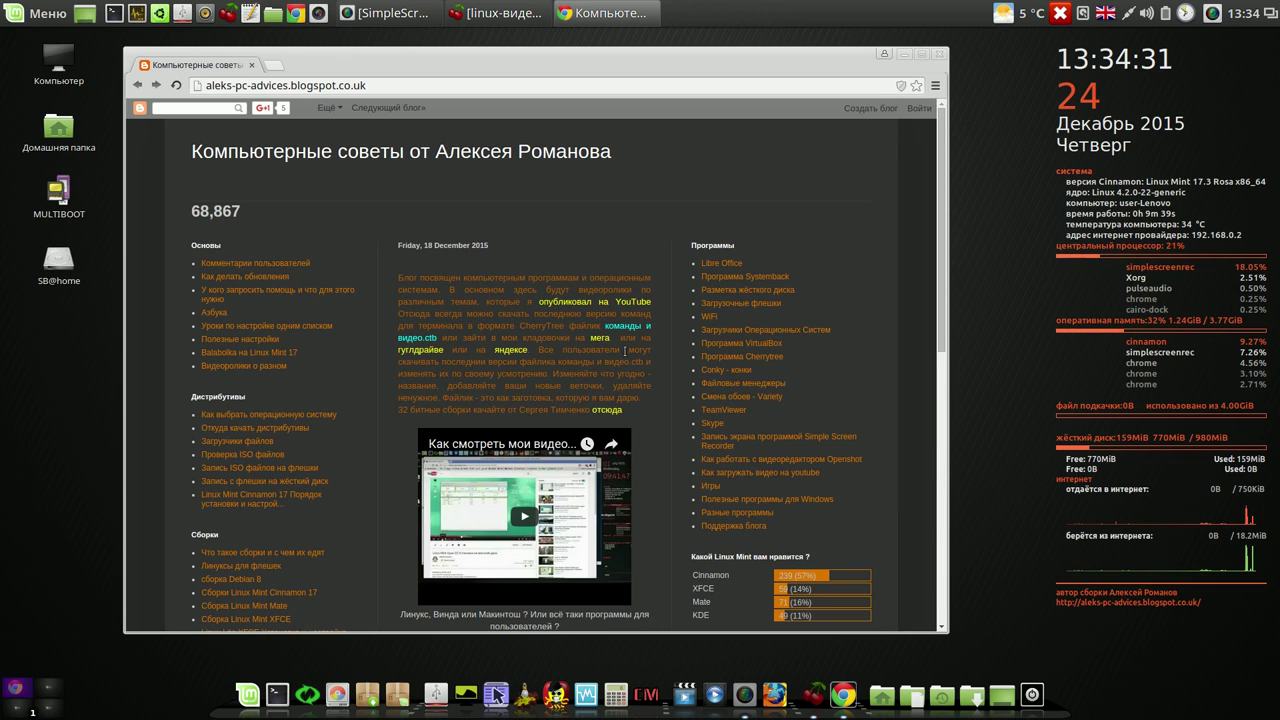
# Follow the blog's MEGA link and view the "Linux мои 64 битные сборки" folder.
pyautogui.click(598, 341)
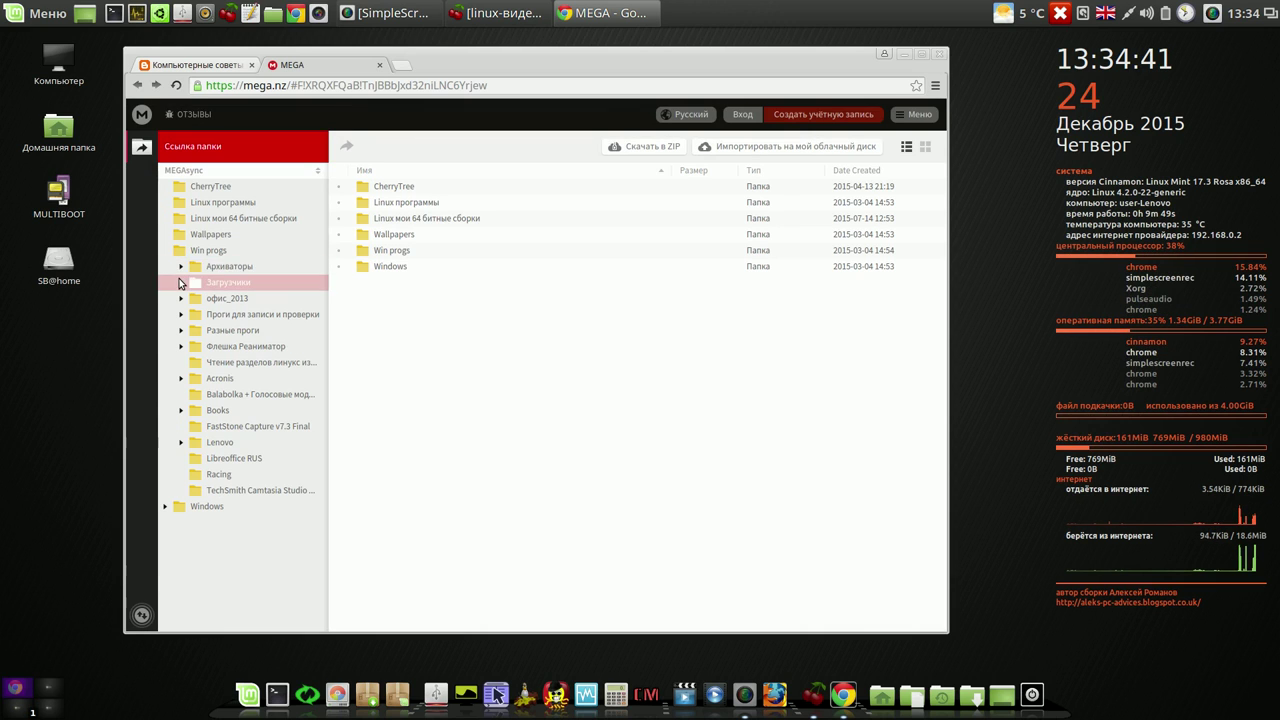
pyautogui.click(222, 219)
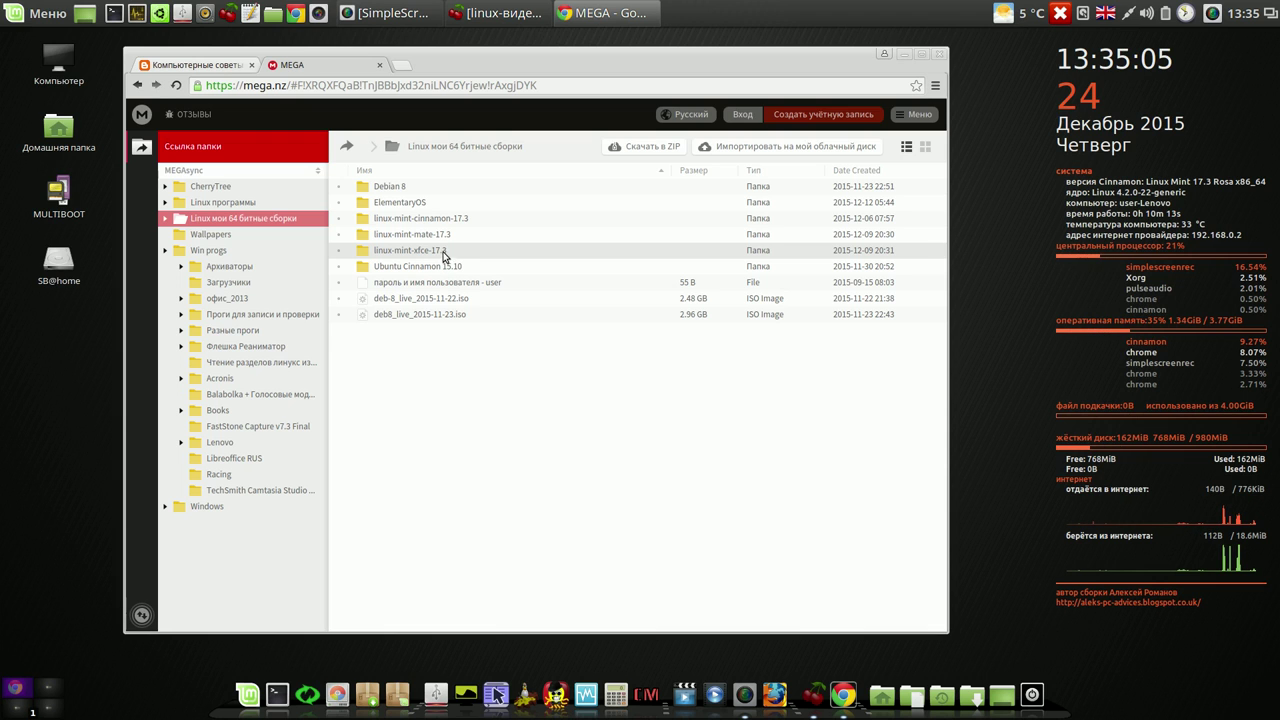
# Return to the blog, follow its link to the 32-bit builds and open the "LinuxMint cinnamon - 32bit" folder.
pyautogui.click(218, 67)
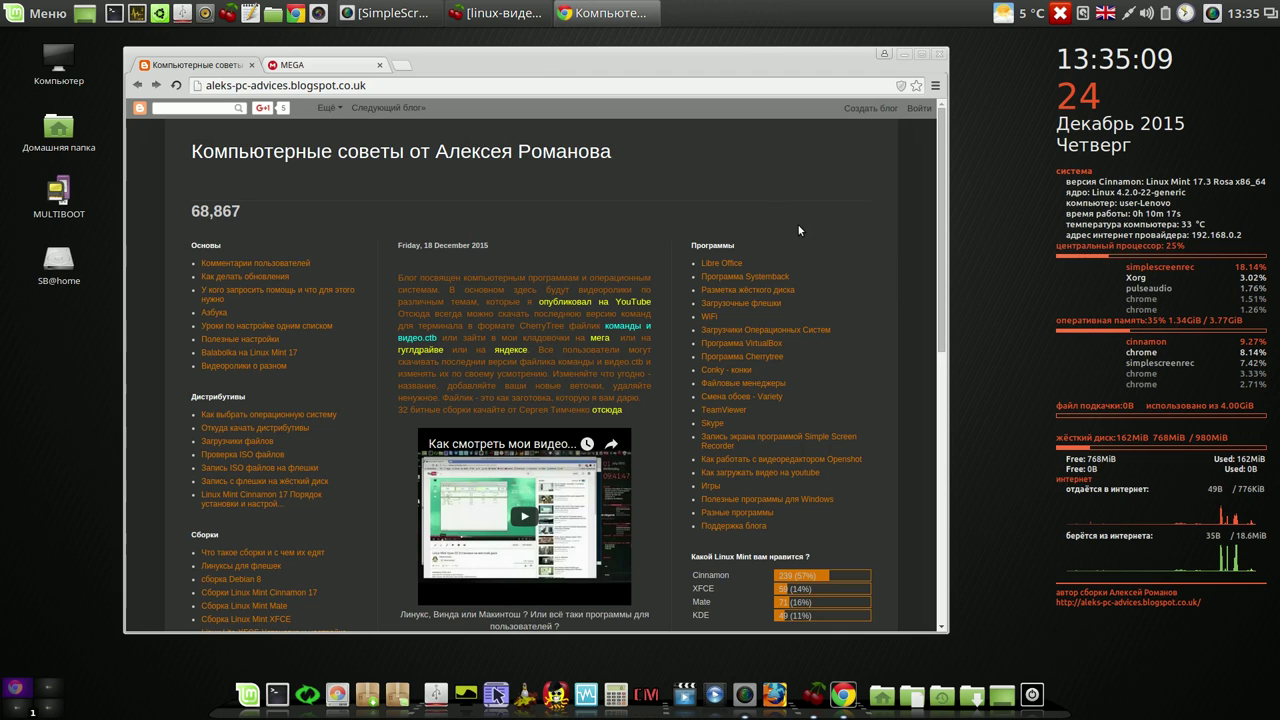
pyautogui.click(610, 411)
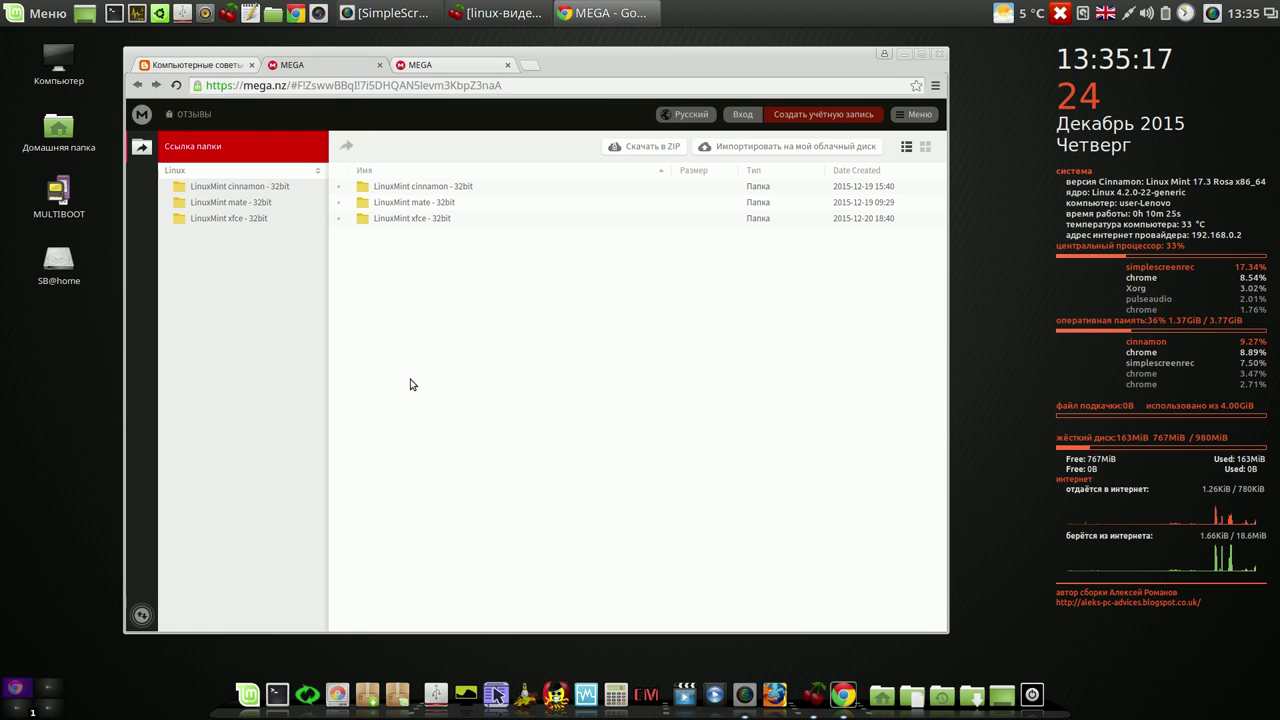
pyautogui.doubleClick(432, 187)
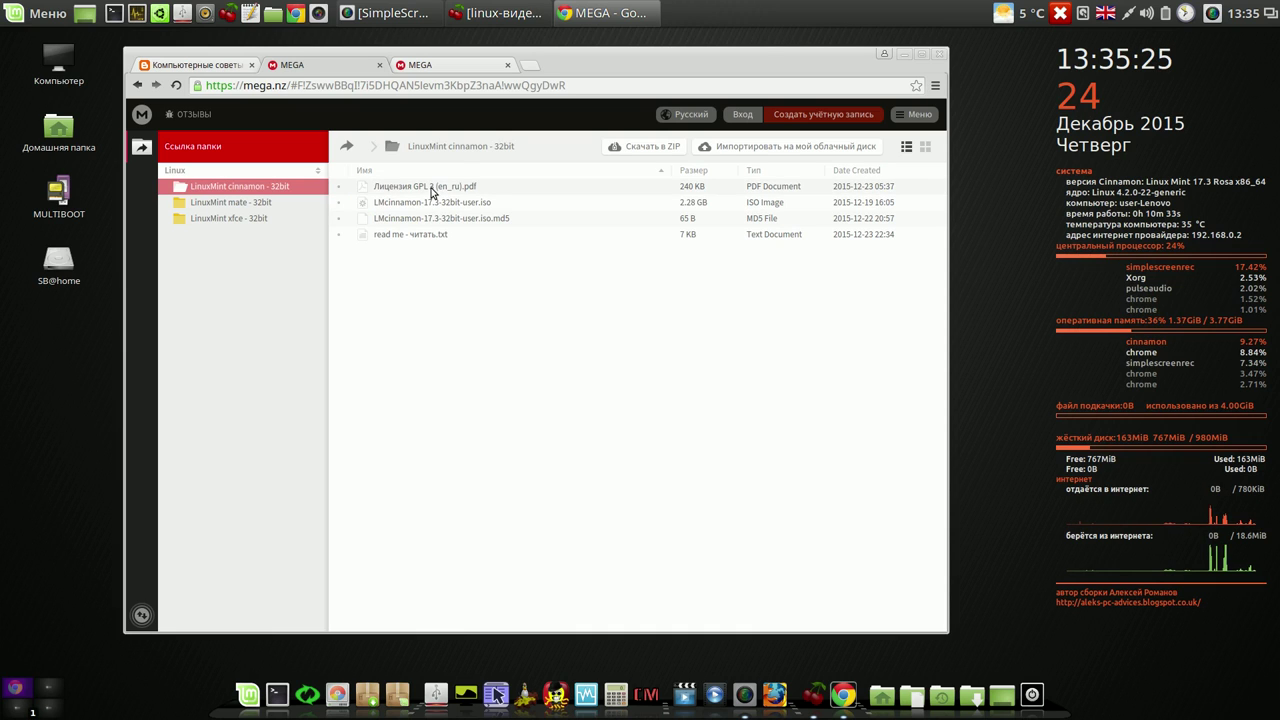
# Download "read me - читать.txt" from the folder and open it in an enlarged text editor window.
pyautogui.doubleClick(422, 240)
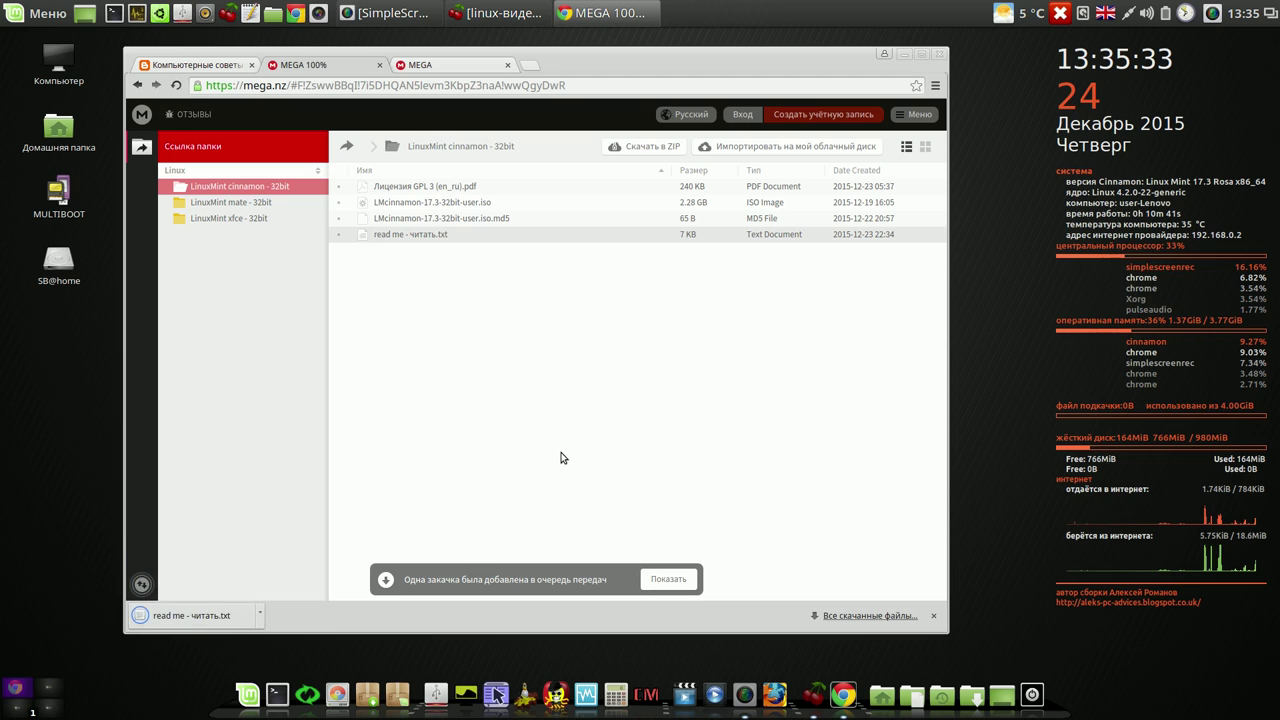
pyautogui.click(216, 620)
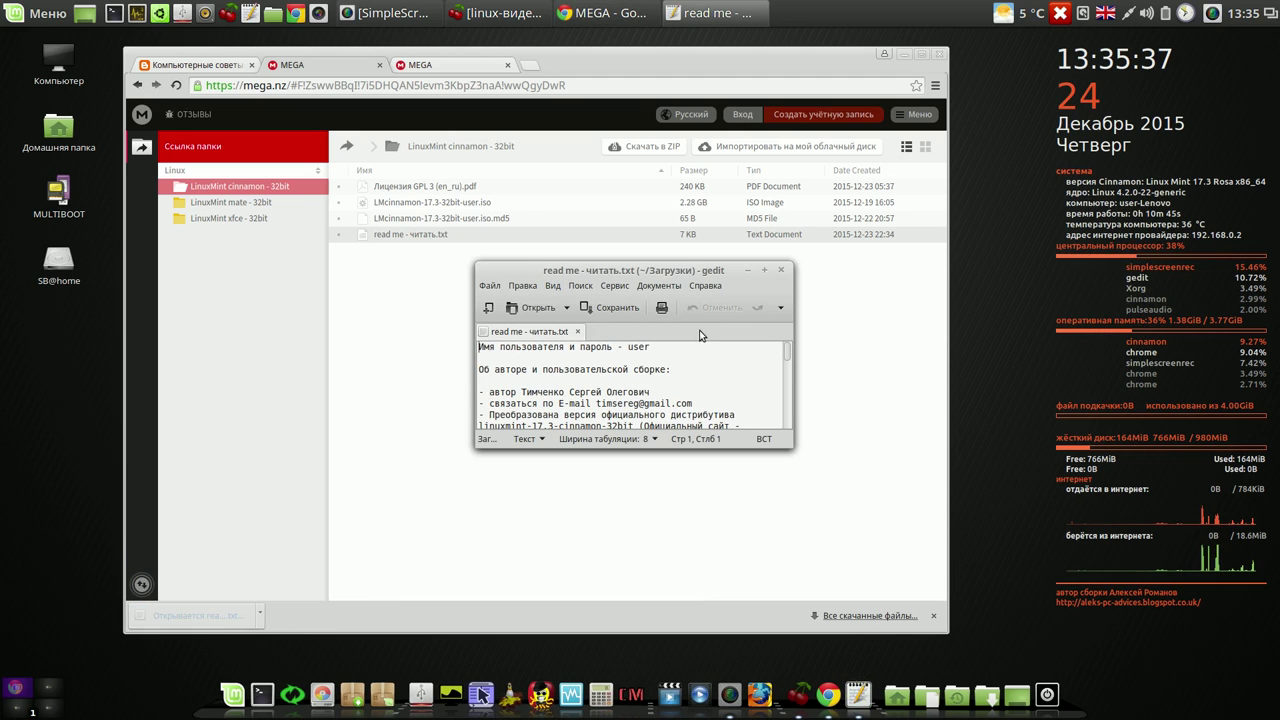
pyautogui.moveTo(690, 270); pyautogui.dragTo(499, 152)
pyautogui.moveTo(598, 324); pyautogui.dragTo(726, 556)
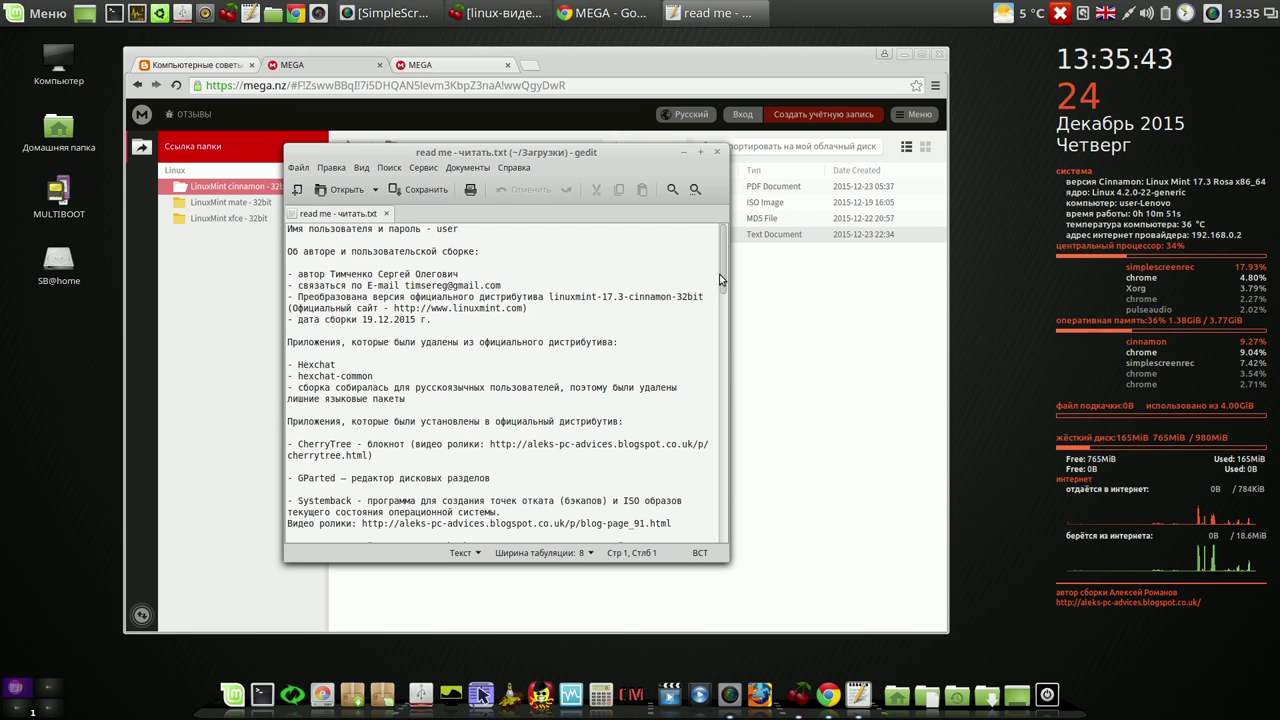
# Read through the build's list of added applications, and close the text file and the browser.
pyautogui.moveTo(720, 275); pyautogui.dragTo(728, 383)
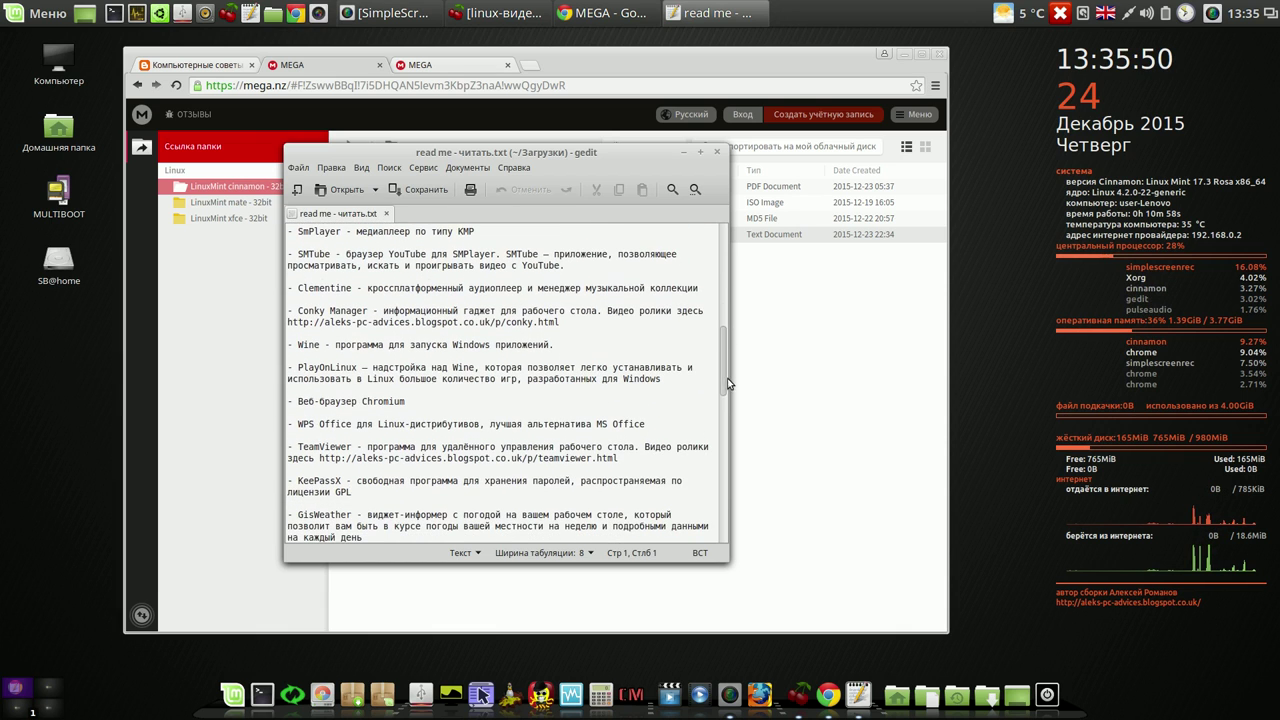
pyautogui.click(716, 154)
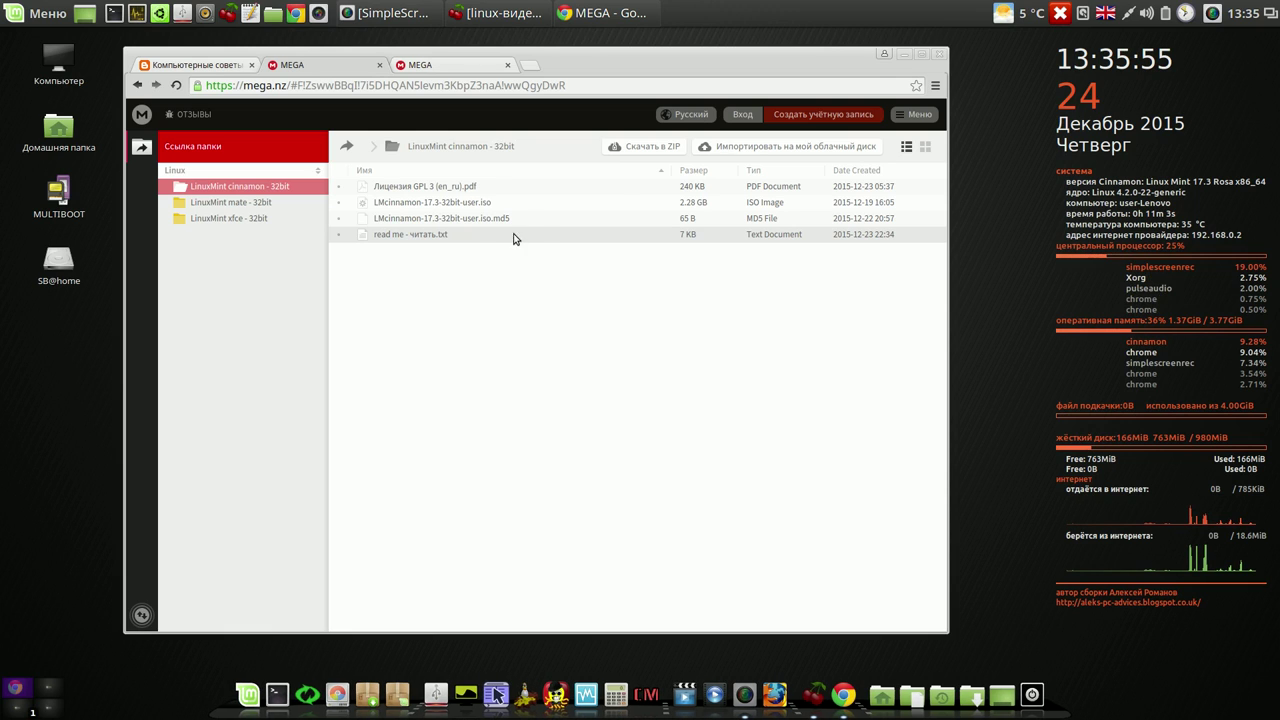
pyautogui.click(940, 57)
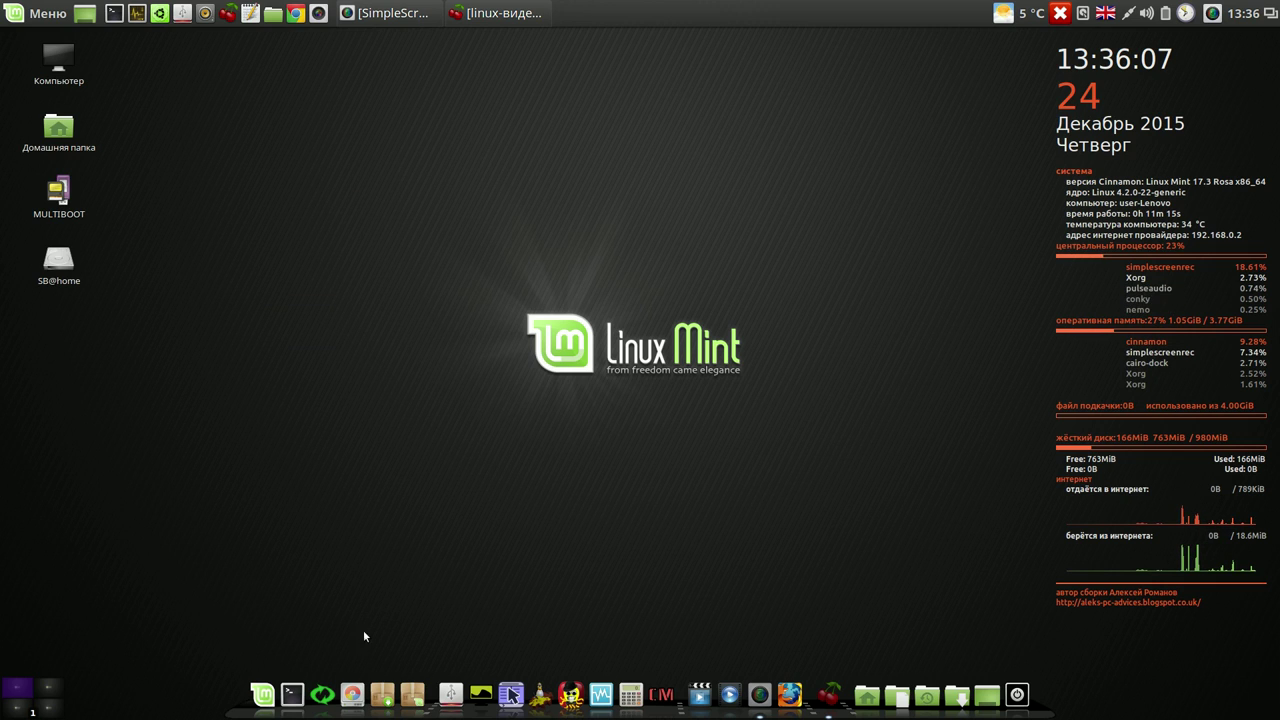
# Launch Systemback and open its System copy partition settings.
pyautogui.click(322, 686)
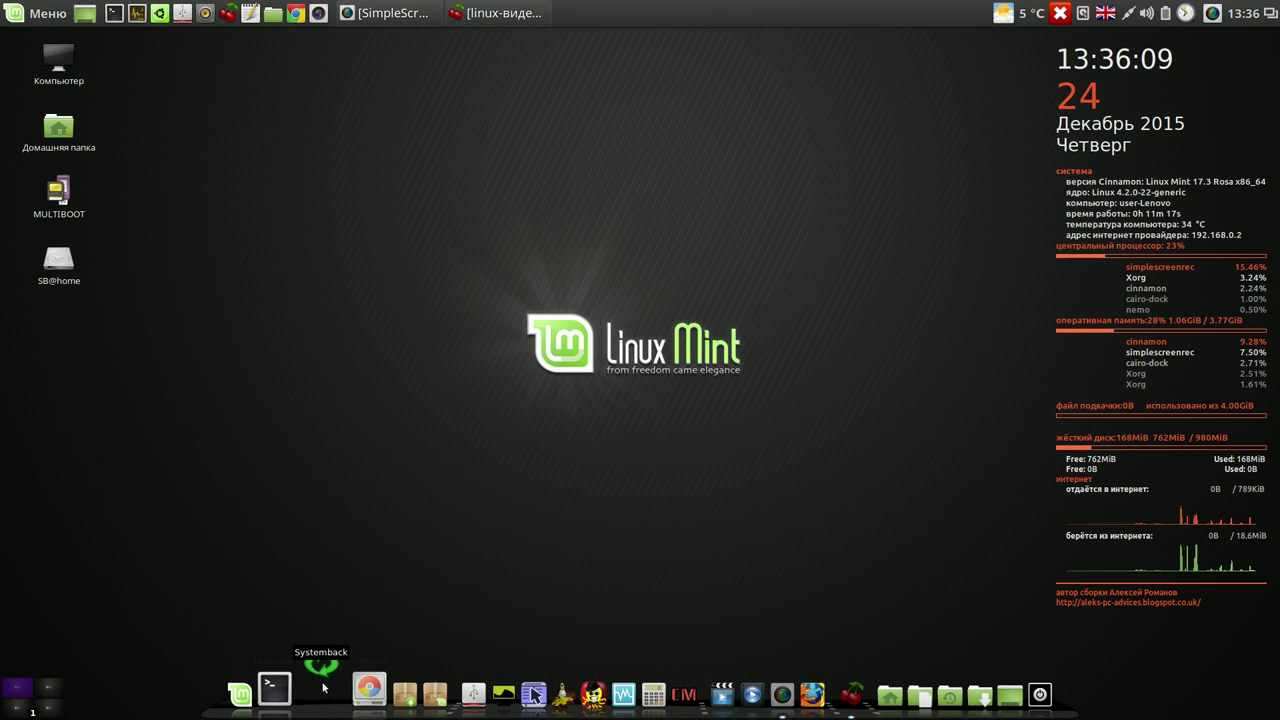
pyautogui.moveTo(757, 218); pyautogui.dragTo(540, 131)
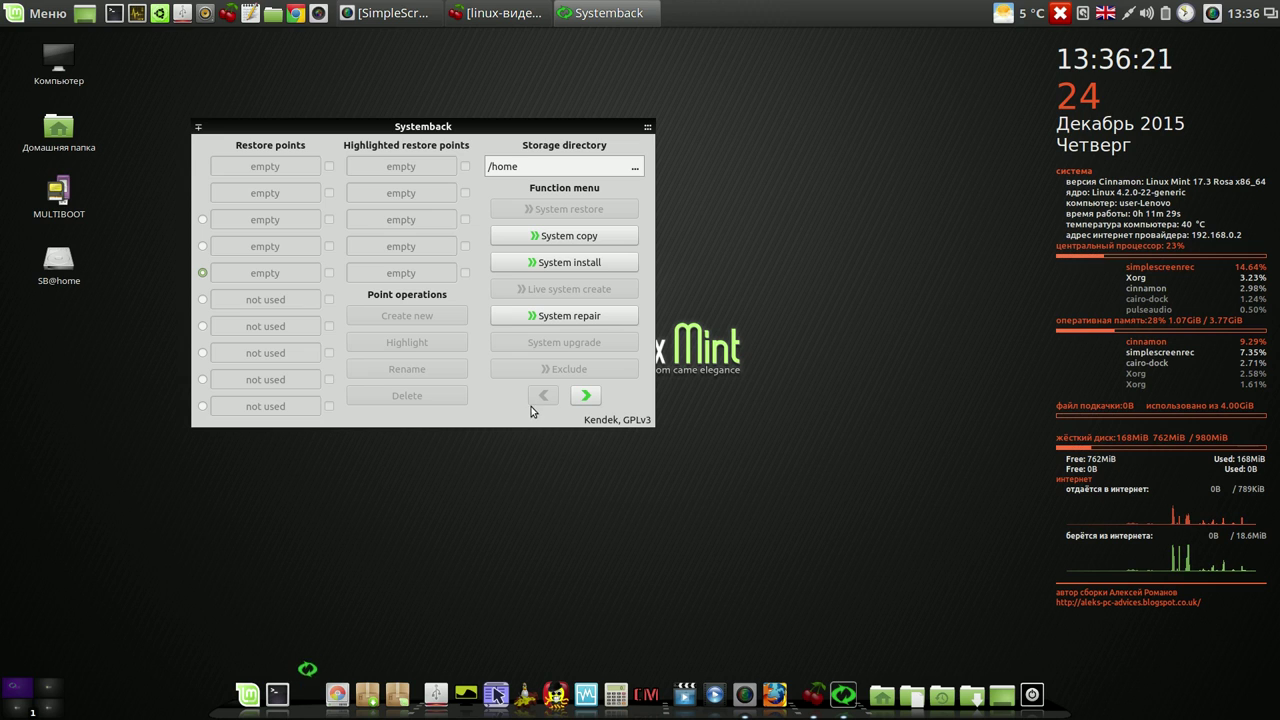
pyautogui.click(577, 236)
# Assign the 30 GiB wrk partition /dev/sda11 the mount point / with ext3 formatting.
pyautogui.moveTo(578, 226); pyautogui.dragTo(578, 265)
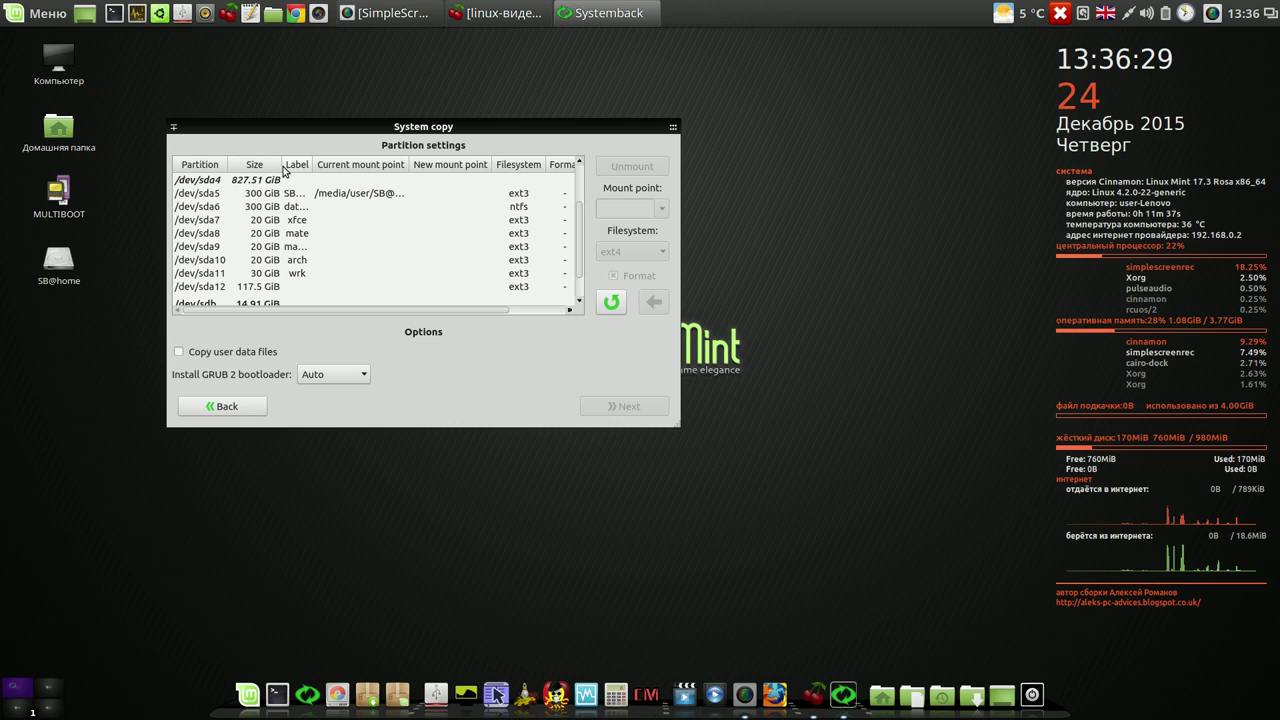
pyautogui.moveTo(311, 168); pyautogui.dragTo(342, 170)
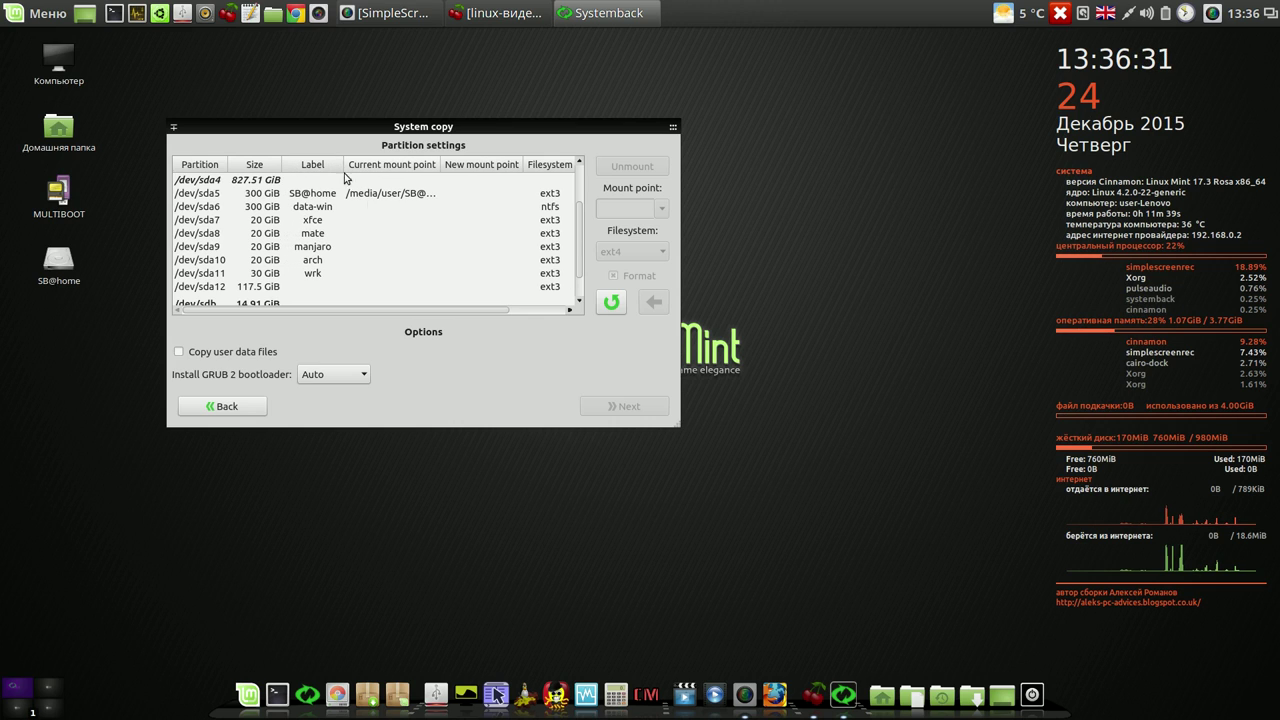
pyautogui.click(284, 275)
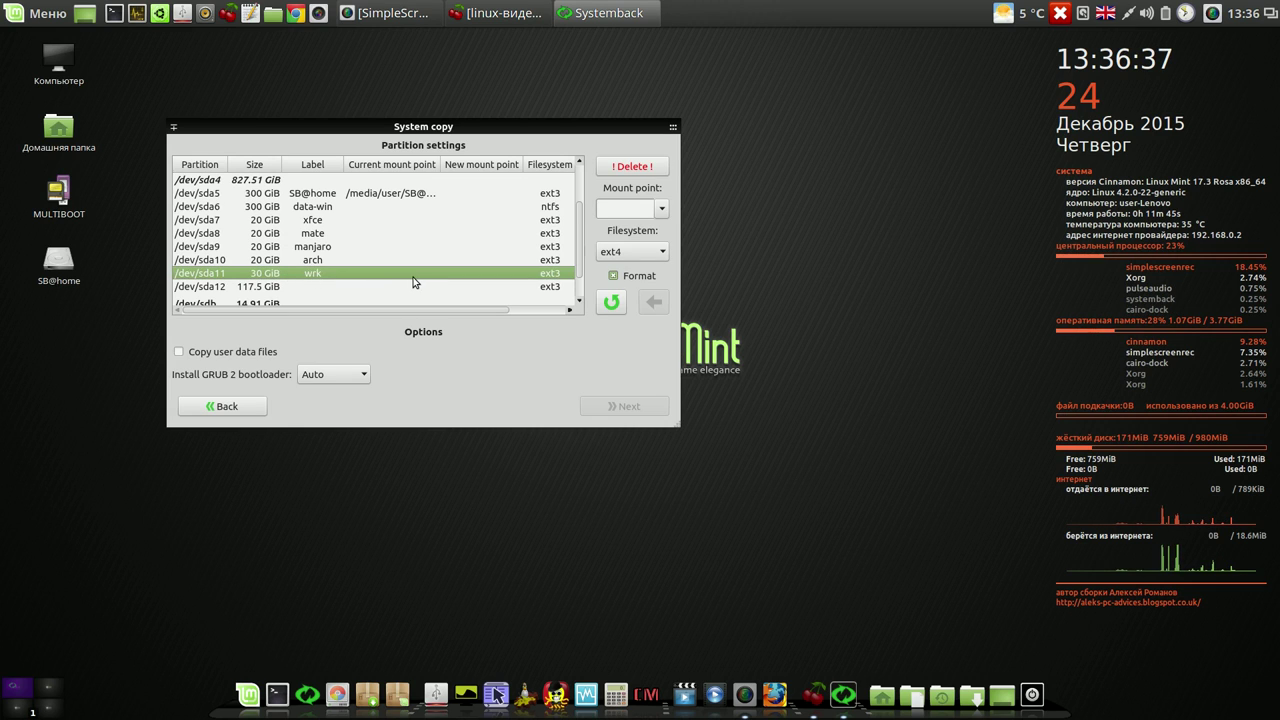
pyautogui.click(661, 209)
pyautogui.click(646, 222)
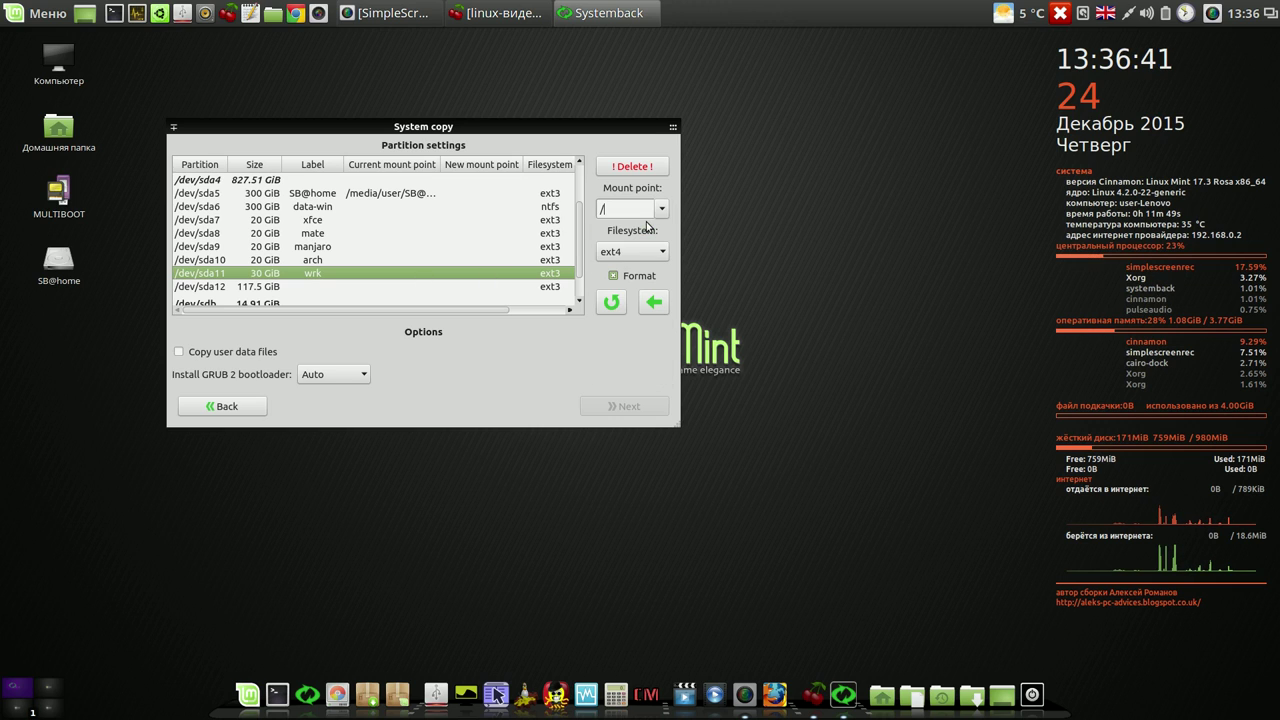
pyautogui.click(662, 255)
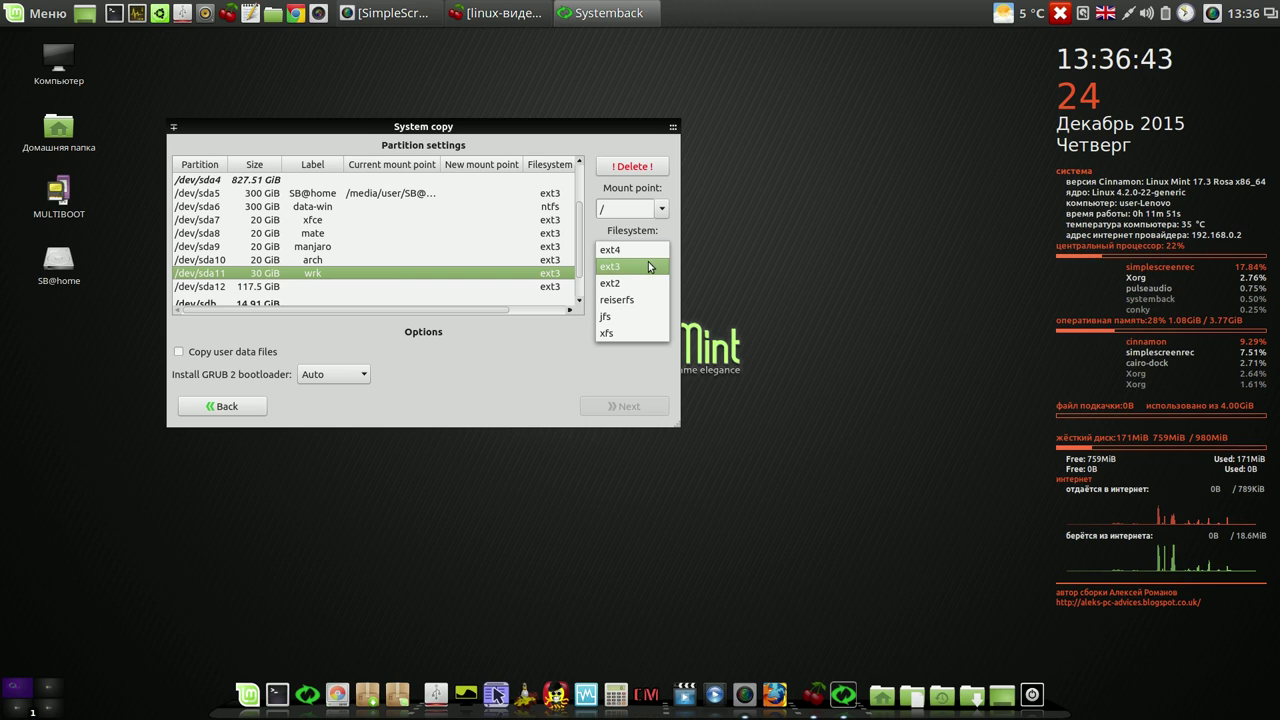
pyautogui.click(649, 266)
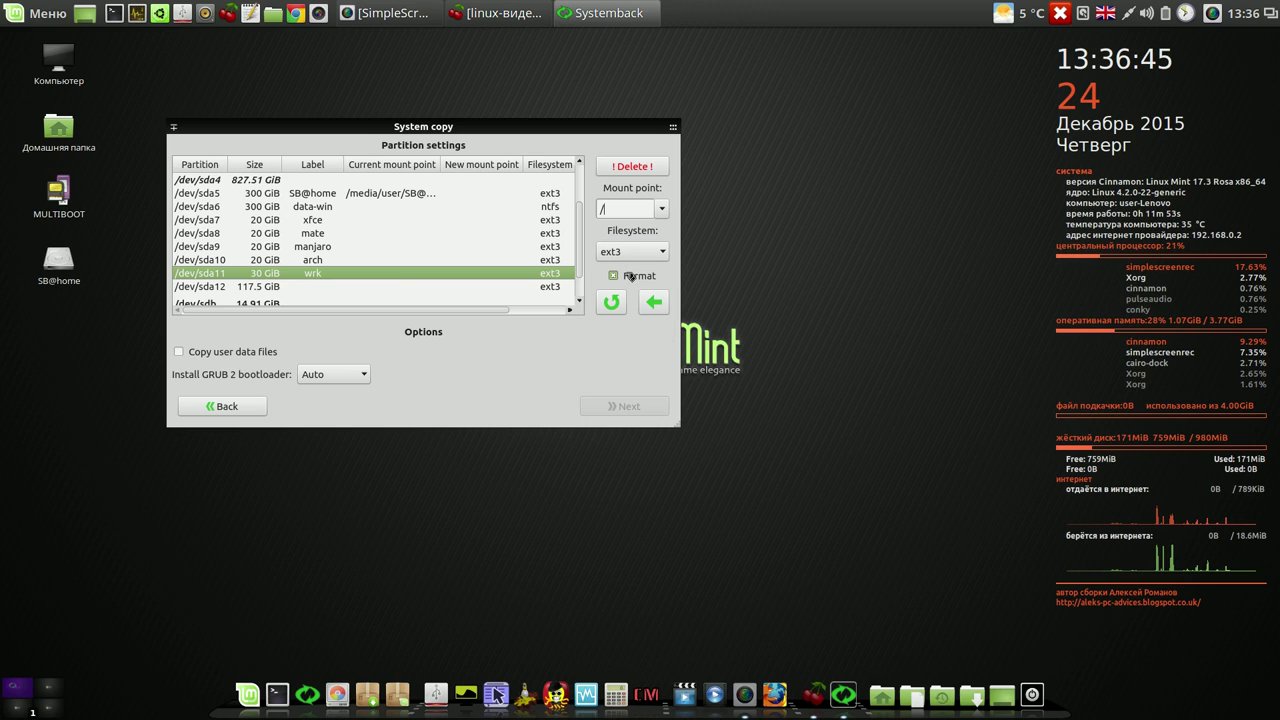
pyautogui.click(653, 302)
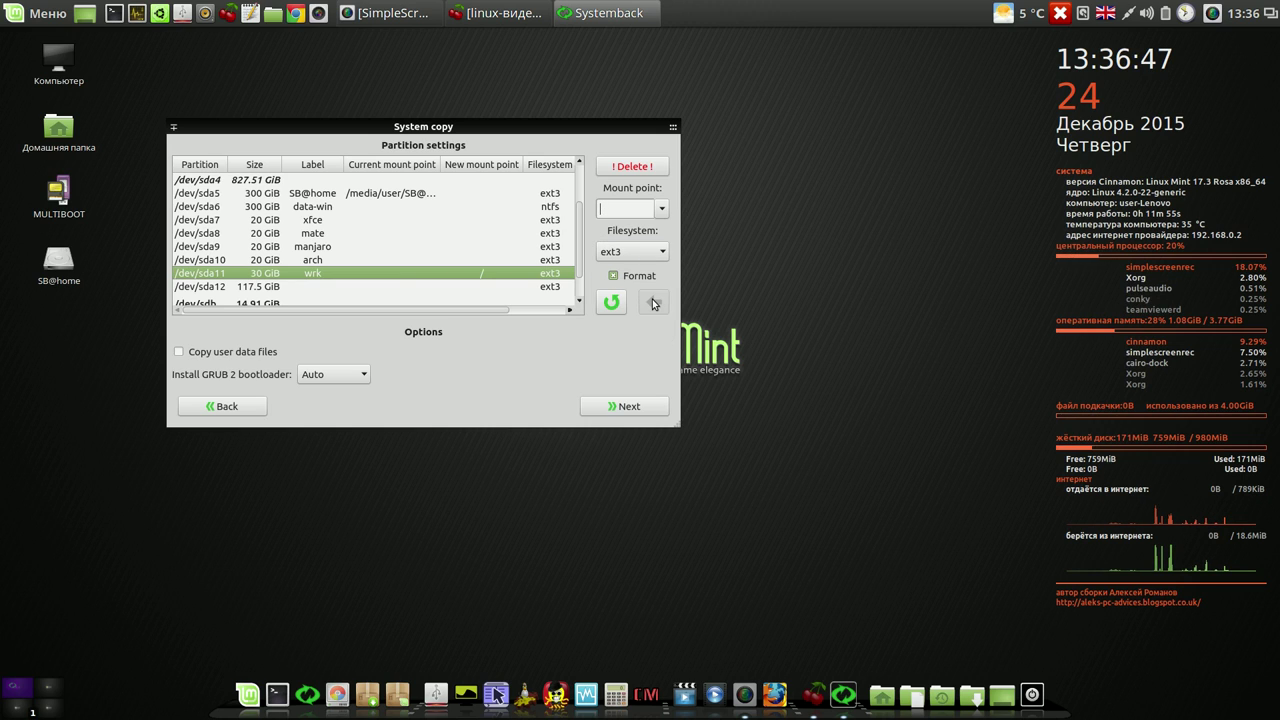
# Proceed with the copy and start it using the live image as the restore point.
pyautogui.click(628, 408)
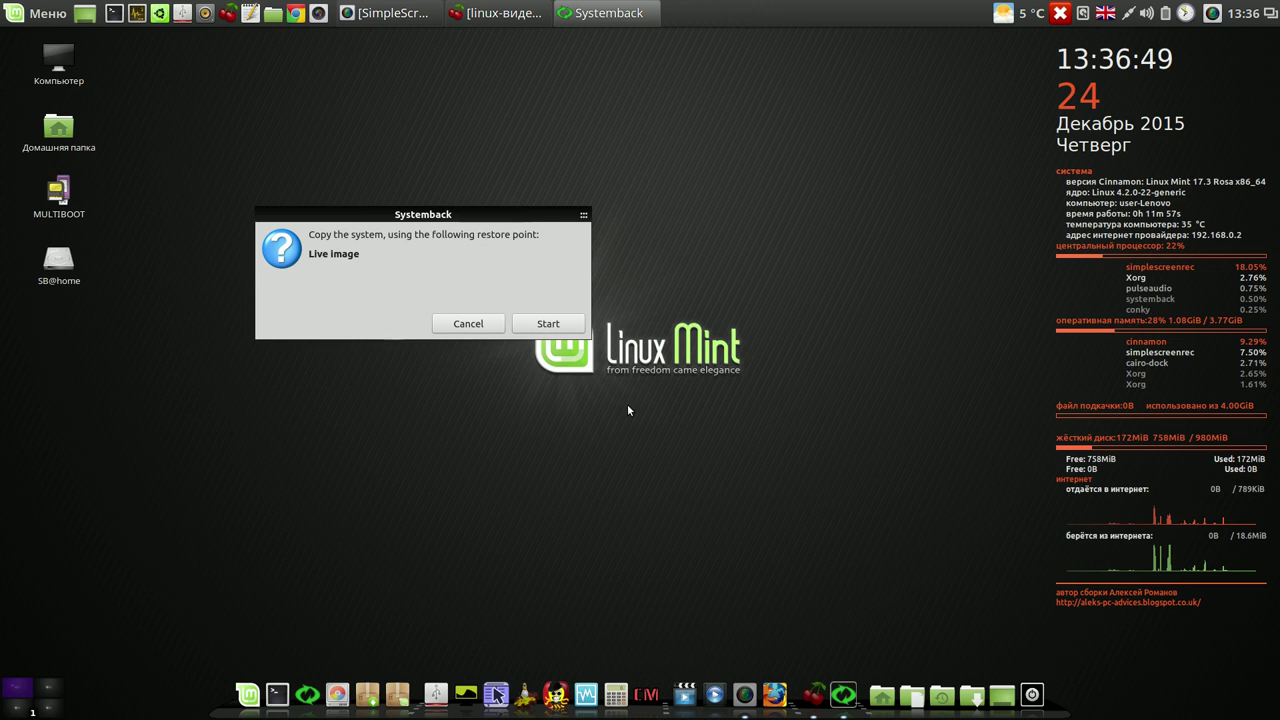
pyautogui.click(560, 325)
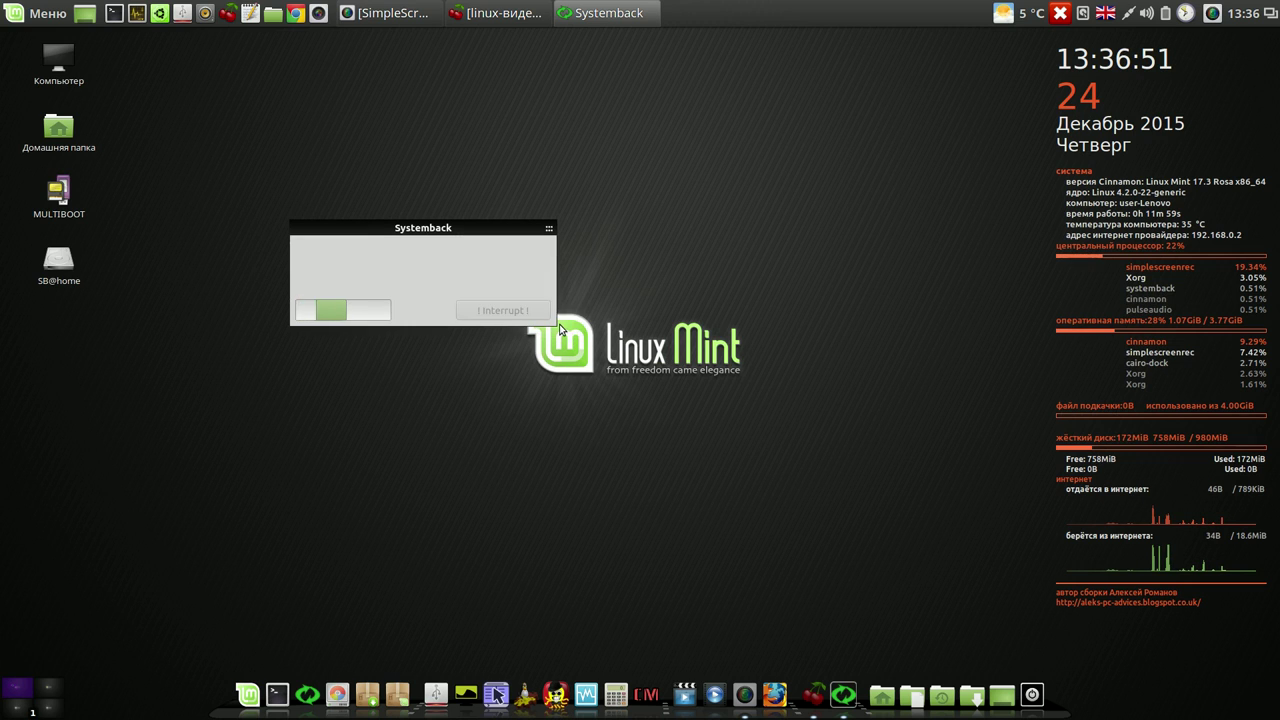
pyautogui.click(1212, 14)
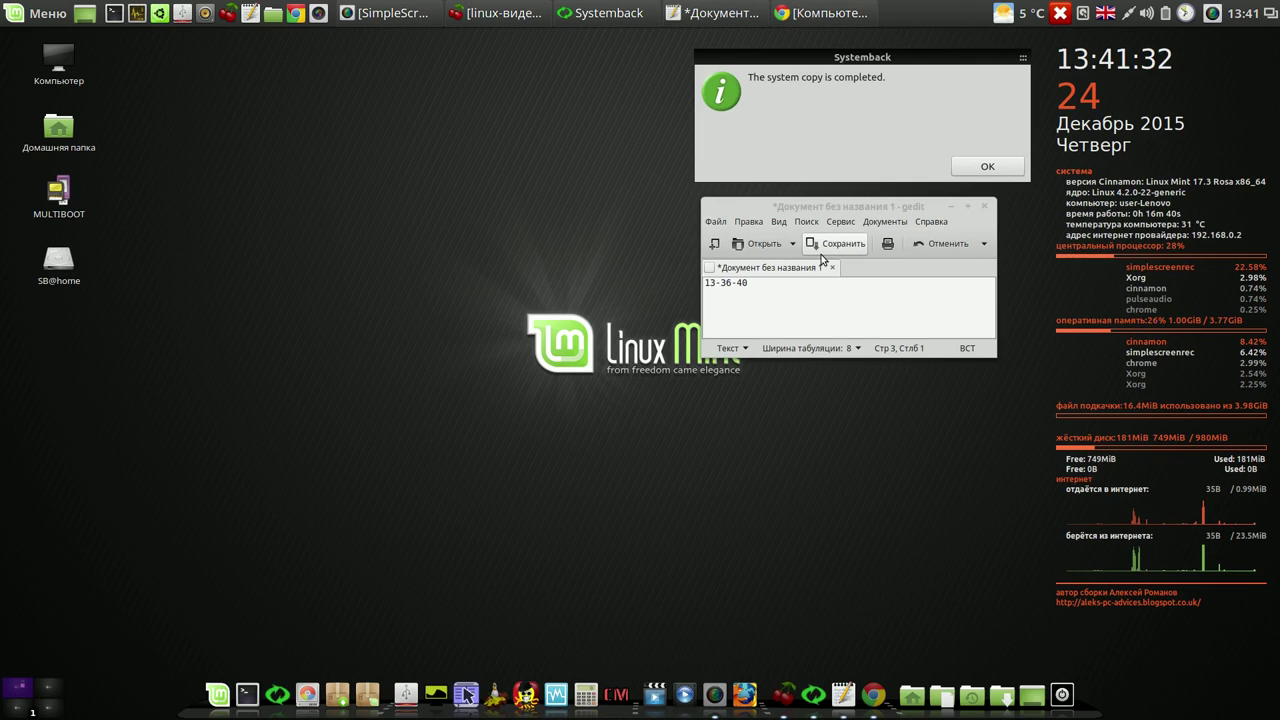
# Dismiss the Systemback completion message and close the untitled text document without saving.
pyautogui.click(982, 166)
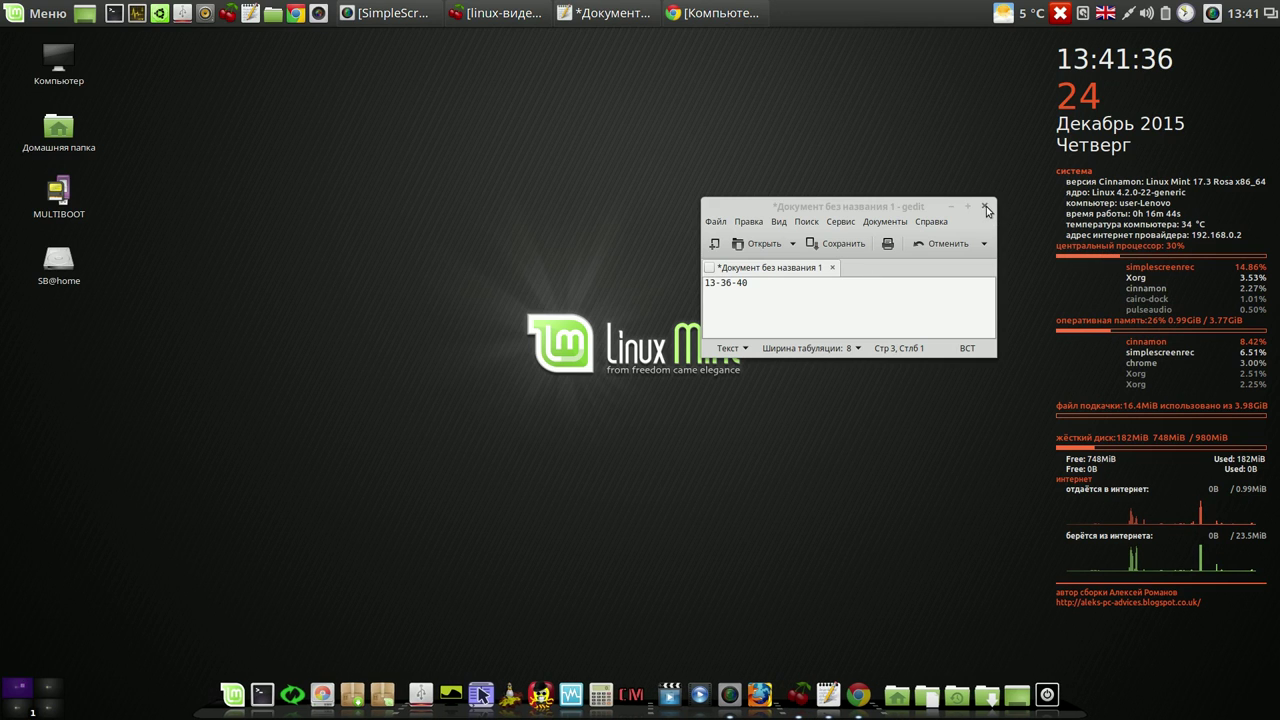
pyautogui.click(986, 209)
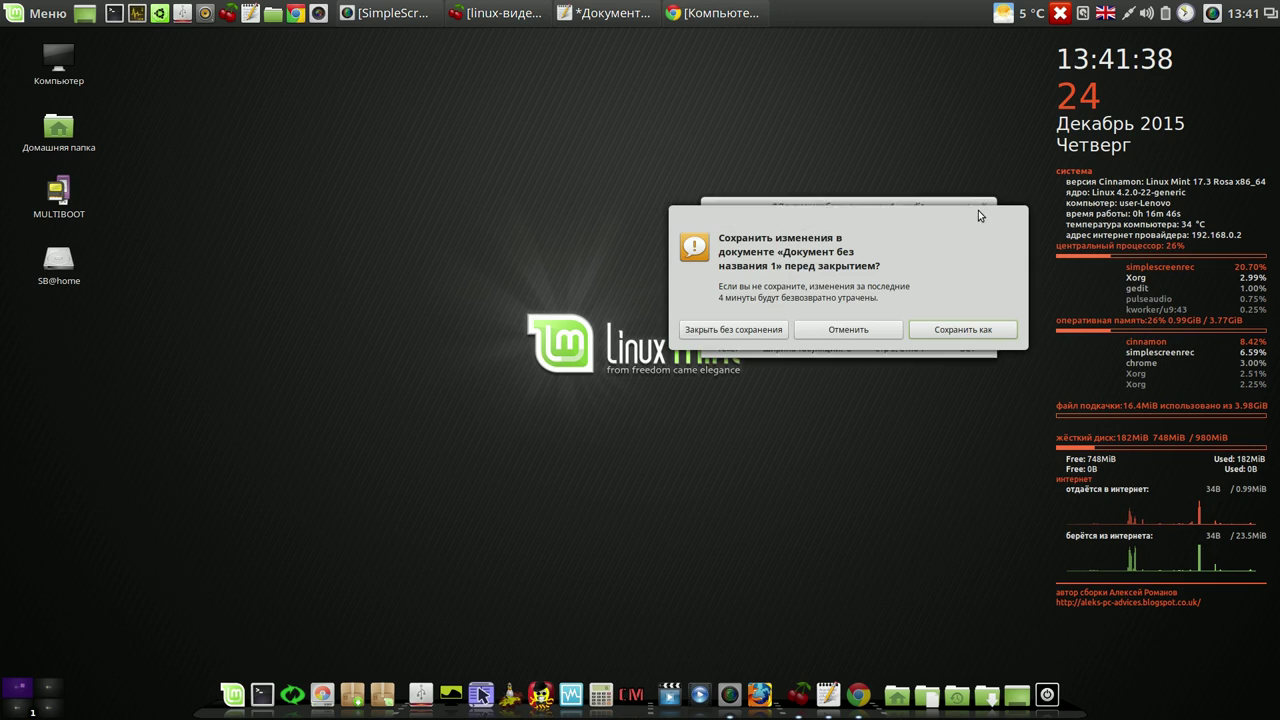
pyautogui.click(764, 328)
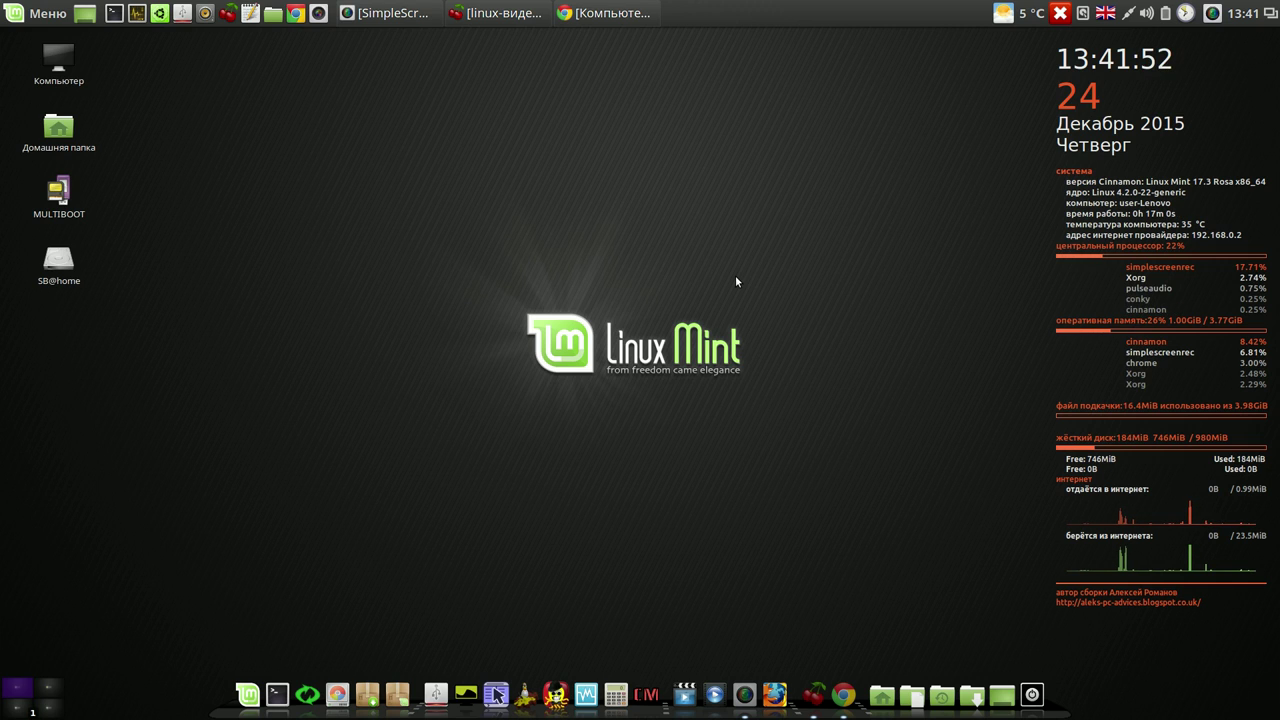
# Reopen Systemback to review its main window, and close it.
pyautogui.click(307, 699)
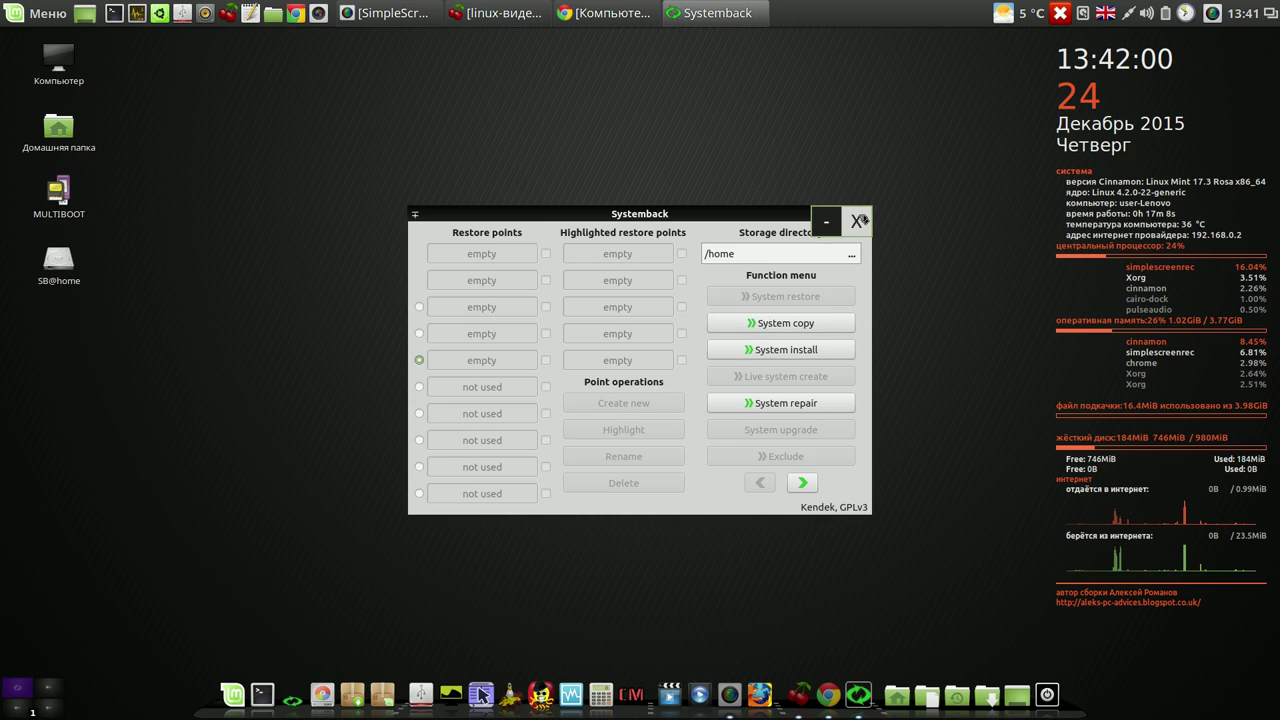
pyautogui.click(859, 212)
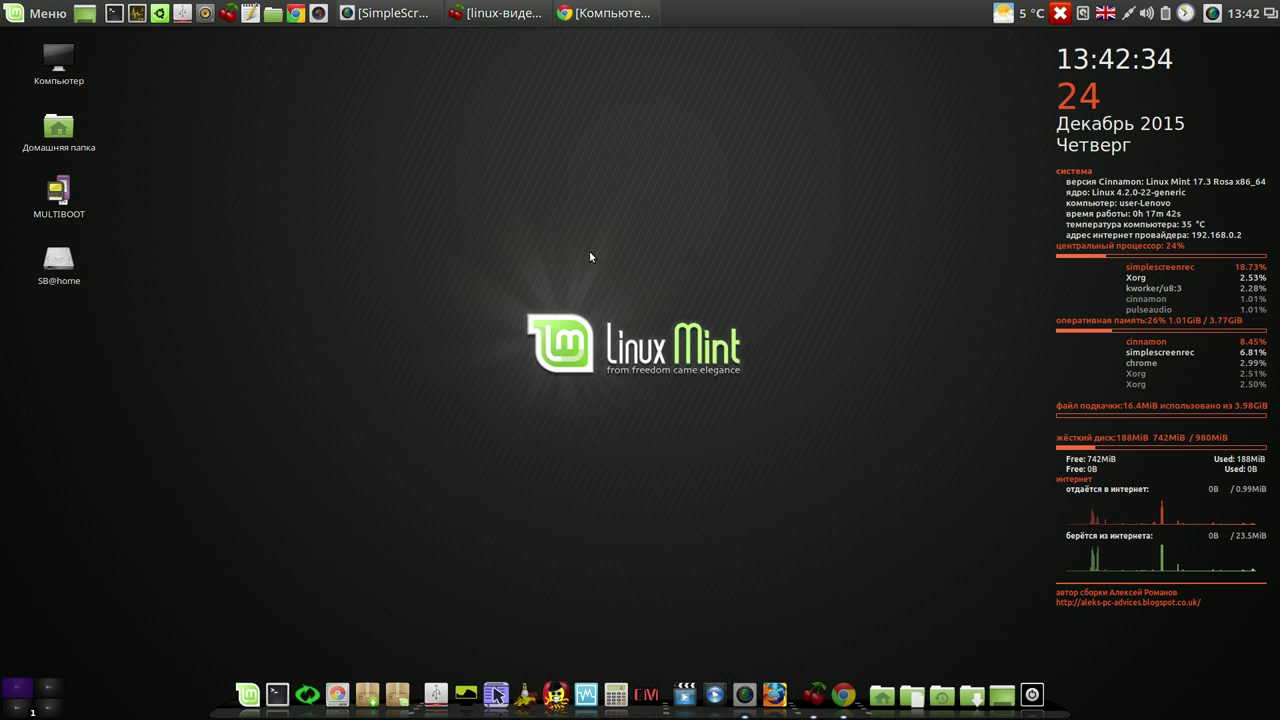
# Restore the blog's browser window and follow its link to the 32-bit builds on MEGA.
pyautogui.click(615, 18)
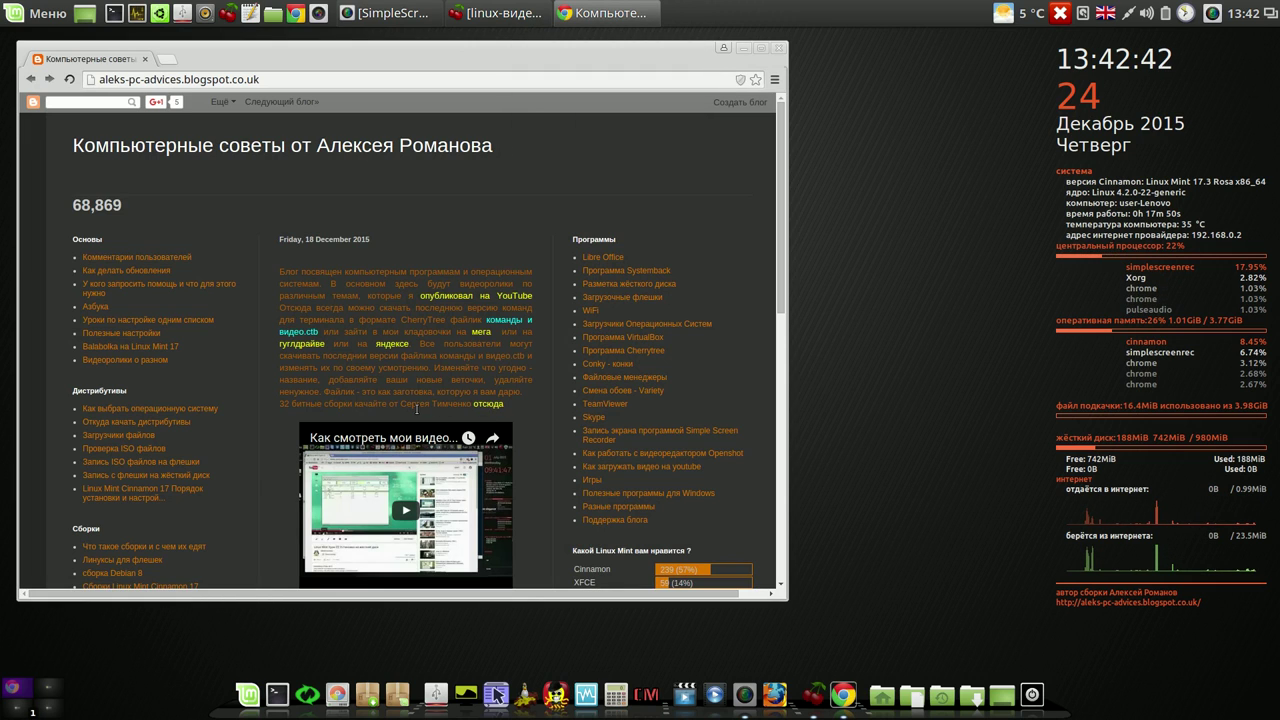
pyautogui.click(489, 405)
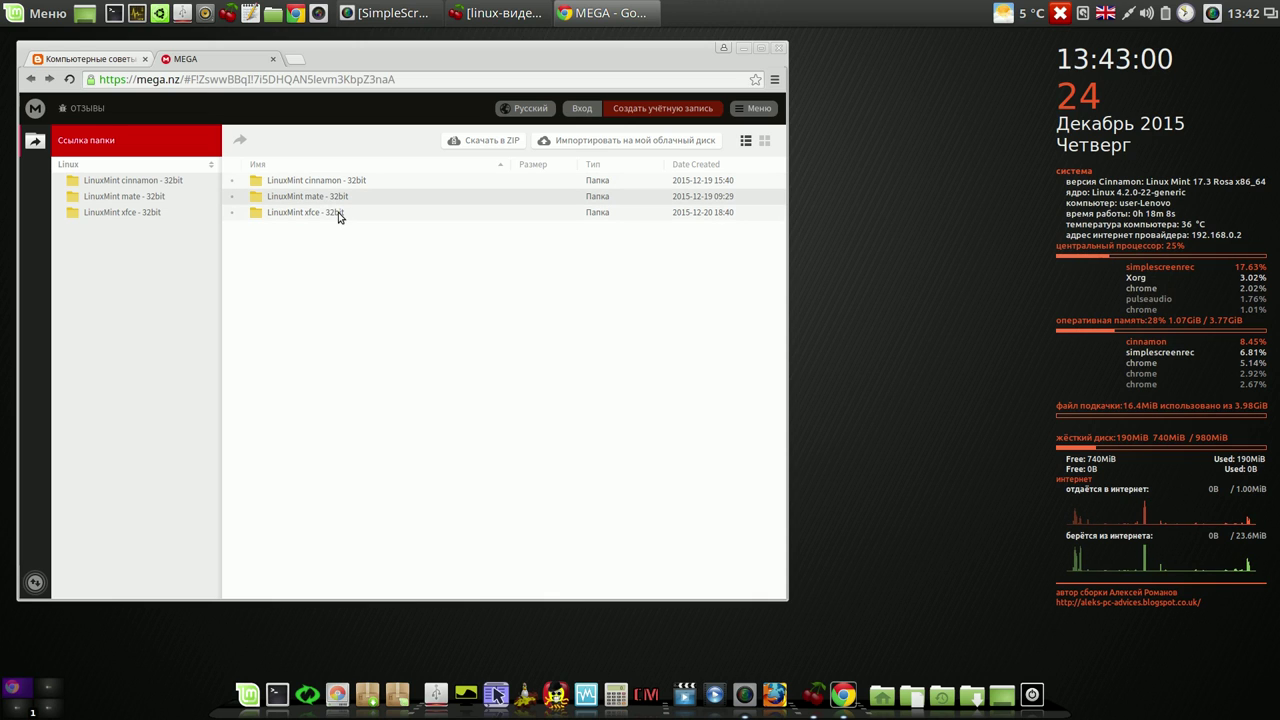
# Open the LinuxMint xfce - 32bit folder to view its files, and close the MEGA page and the browser.
pyautogui.doubleClick(338, 212)
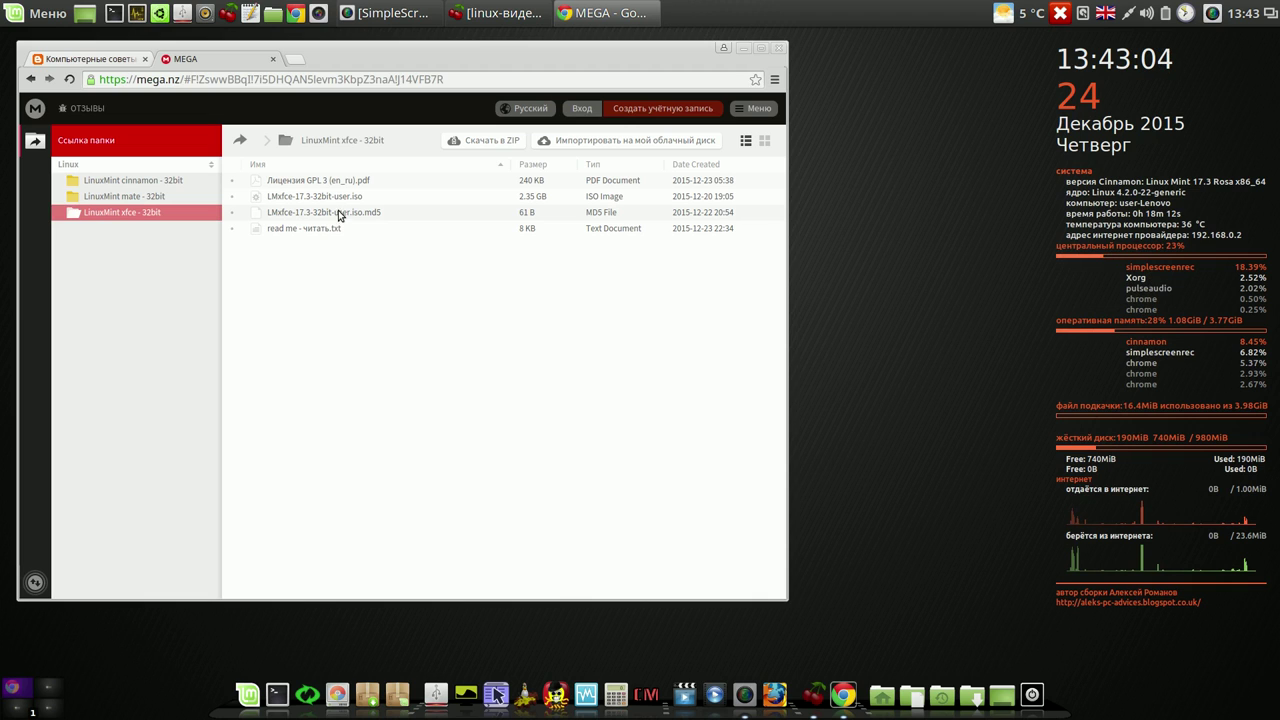
pyautogui.click(274, 61)
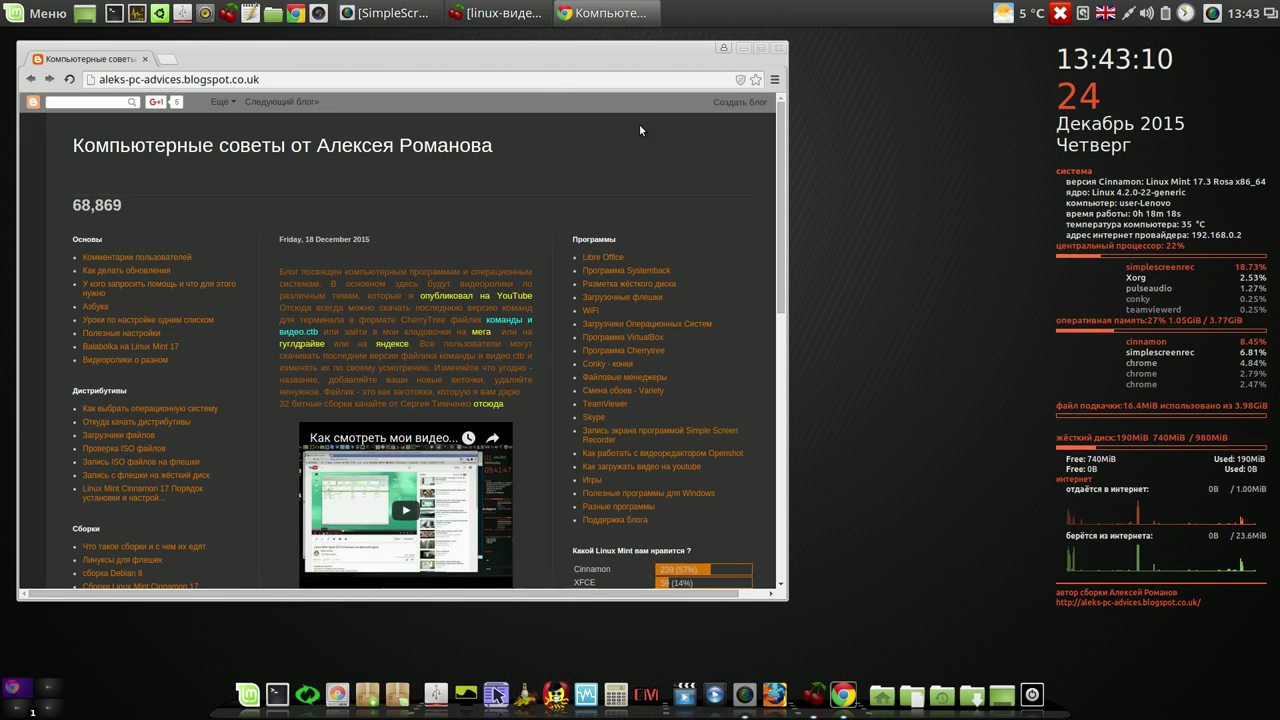
pyautogui.click(781, 48)
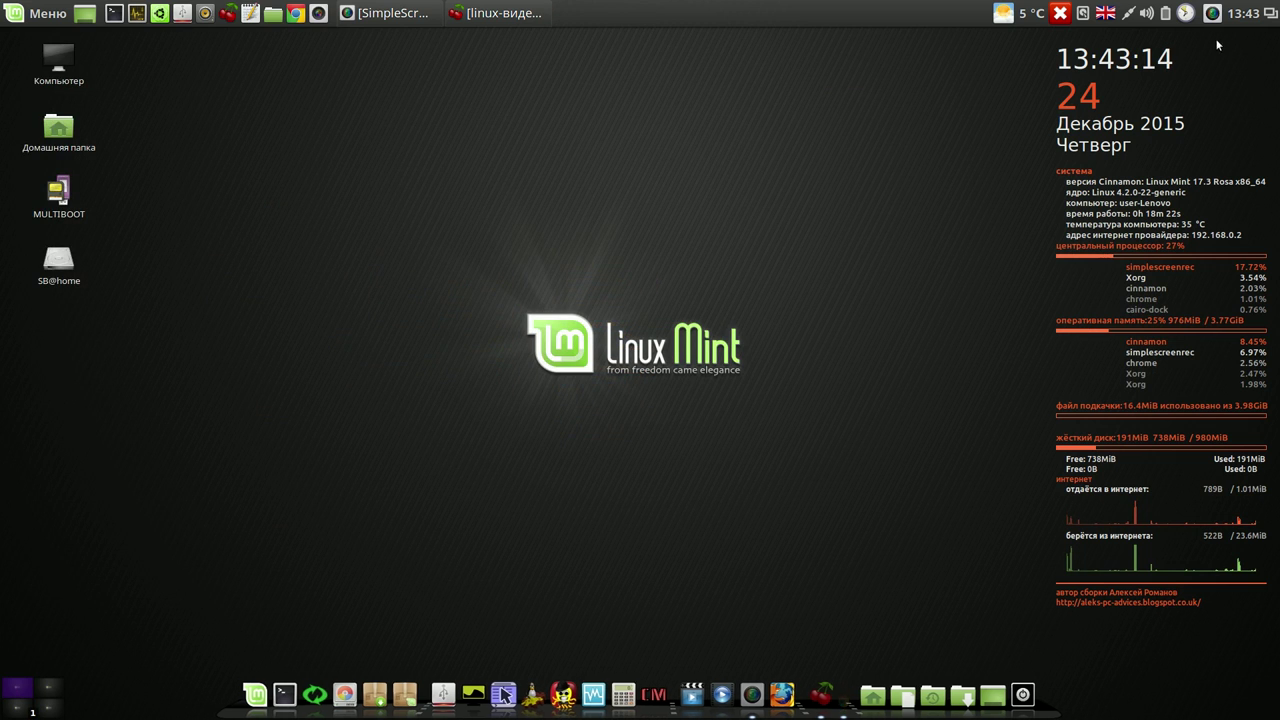
pyautogui.click(1212, 13)
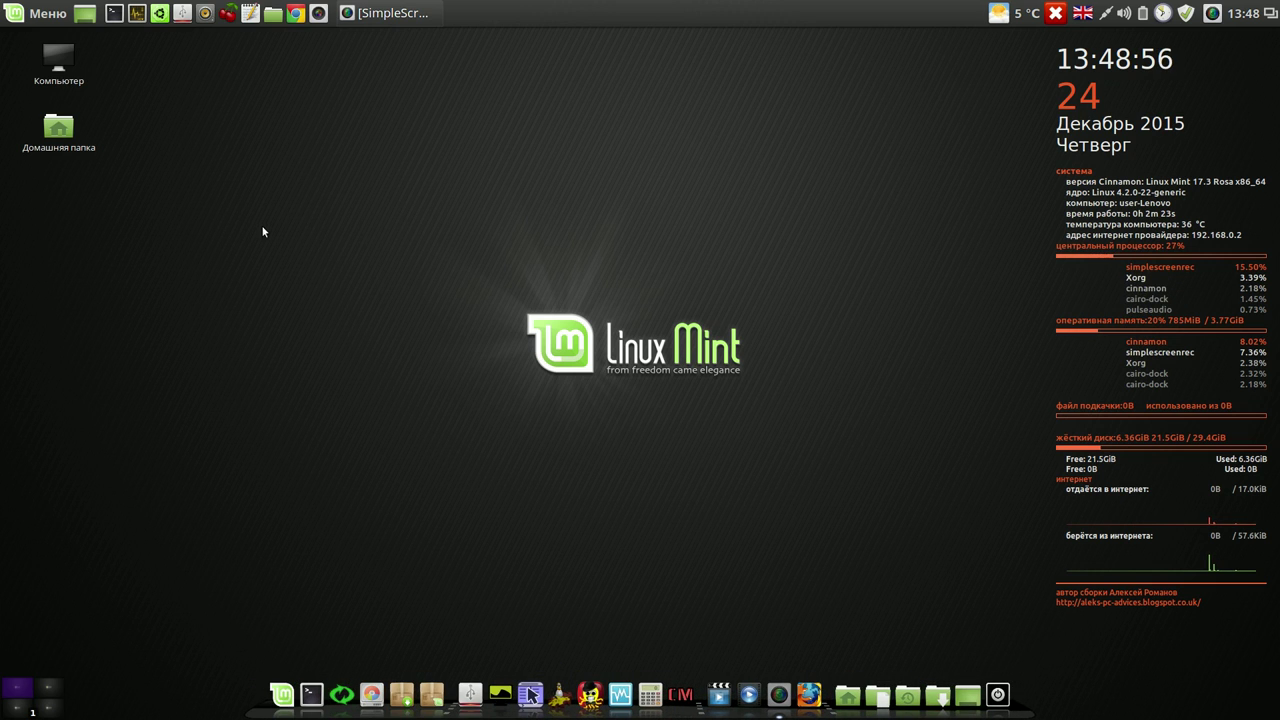
pyautogui.click(750, 690)
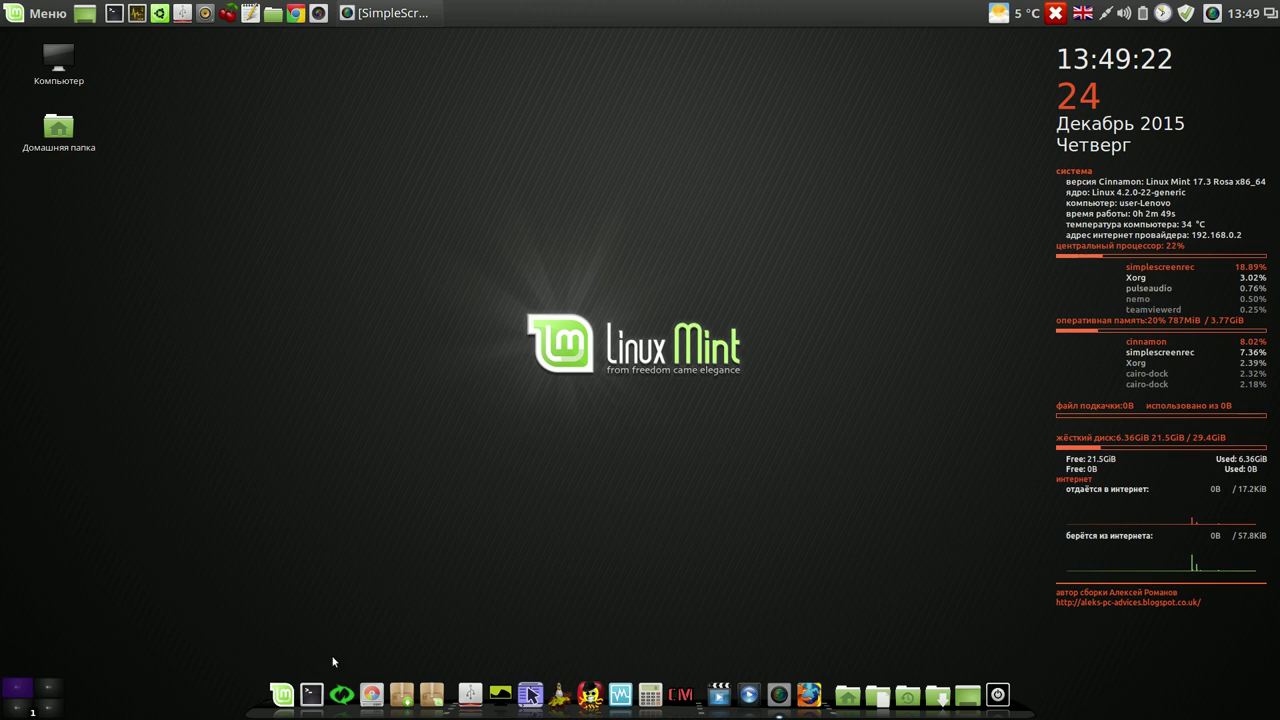
# Quit Cairo-Dock and confirm the exit.
pyautogui.rightClick(257, 716)
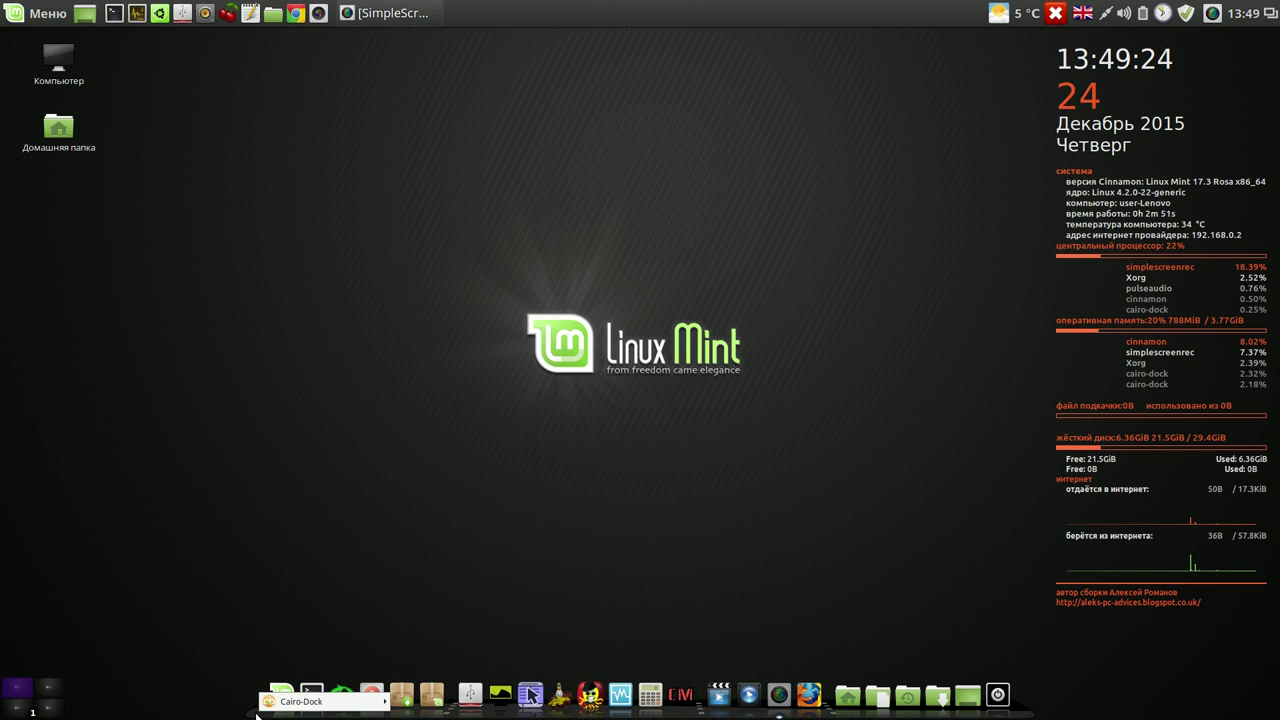
pyautogui.moveTo(285, 703)
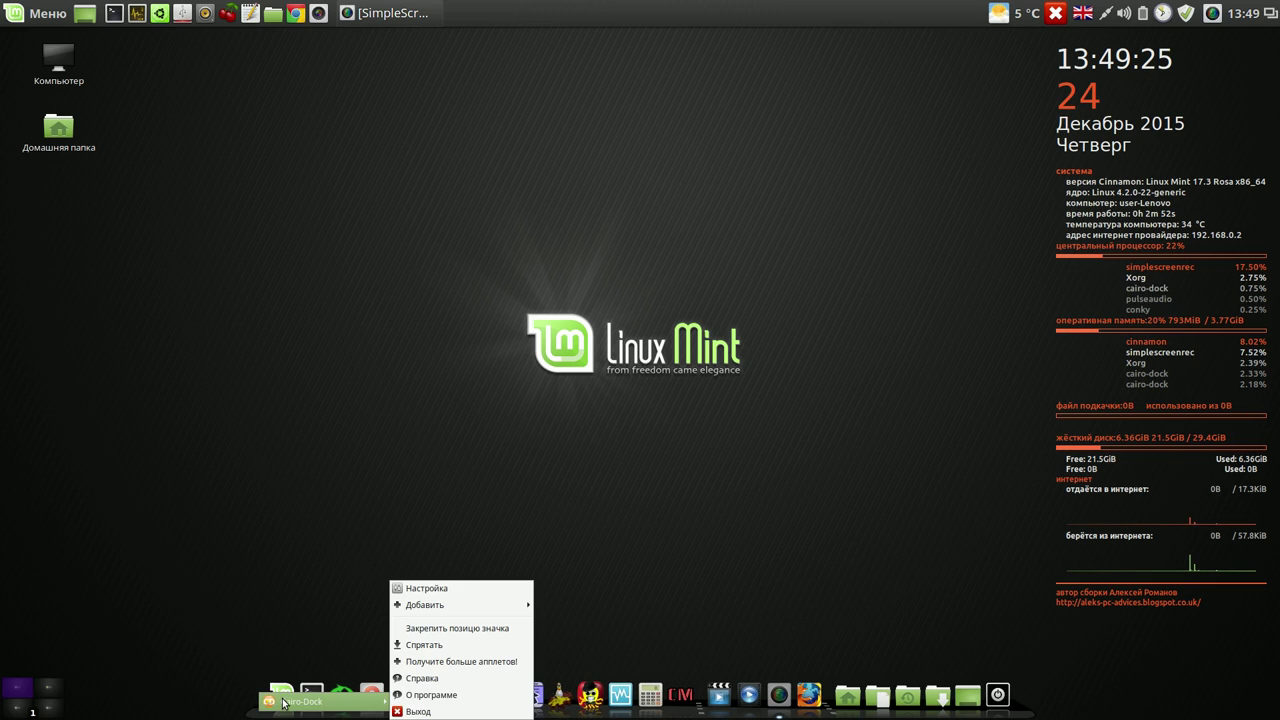
pyautogui.click(405, 711)
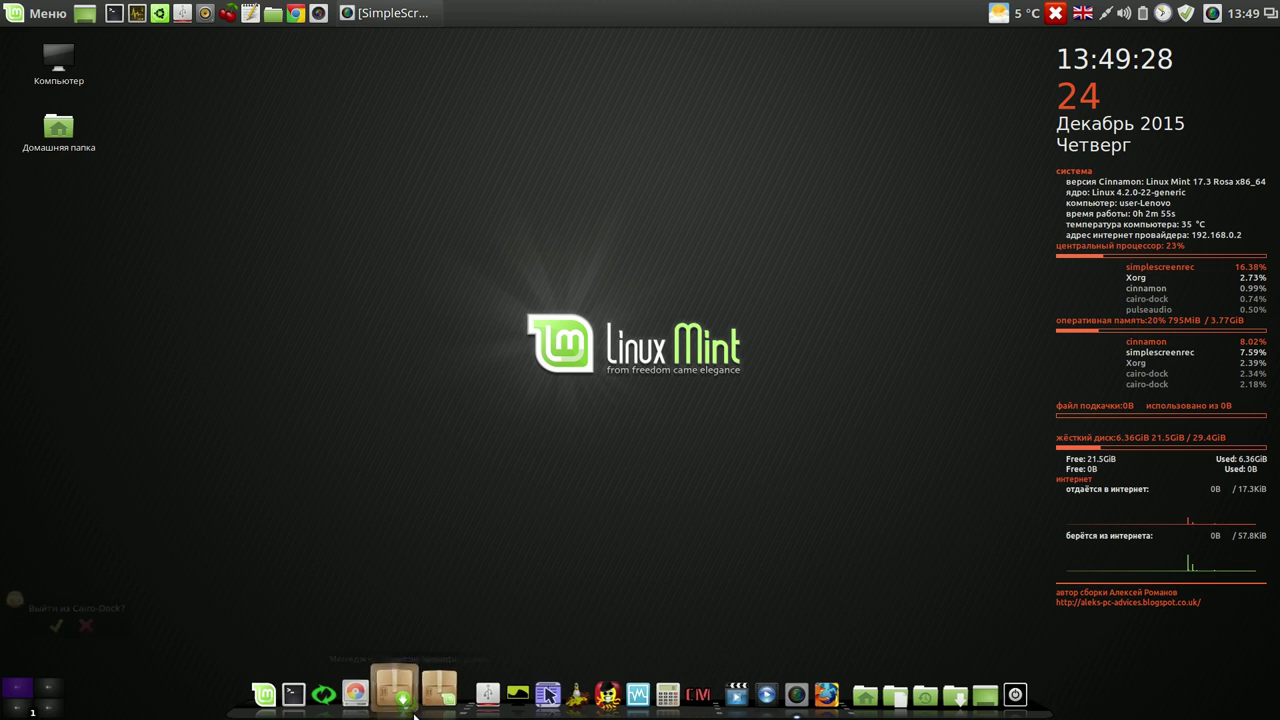
pyautogui.click(62, 627)
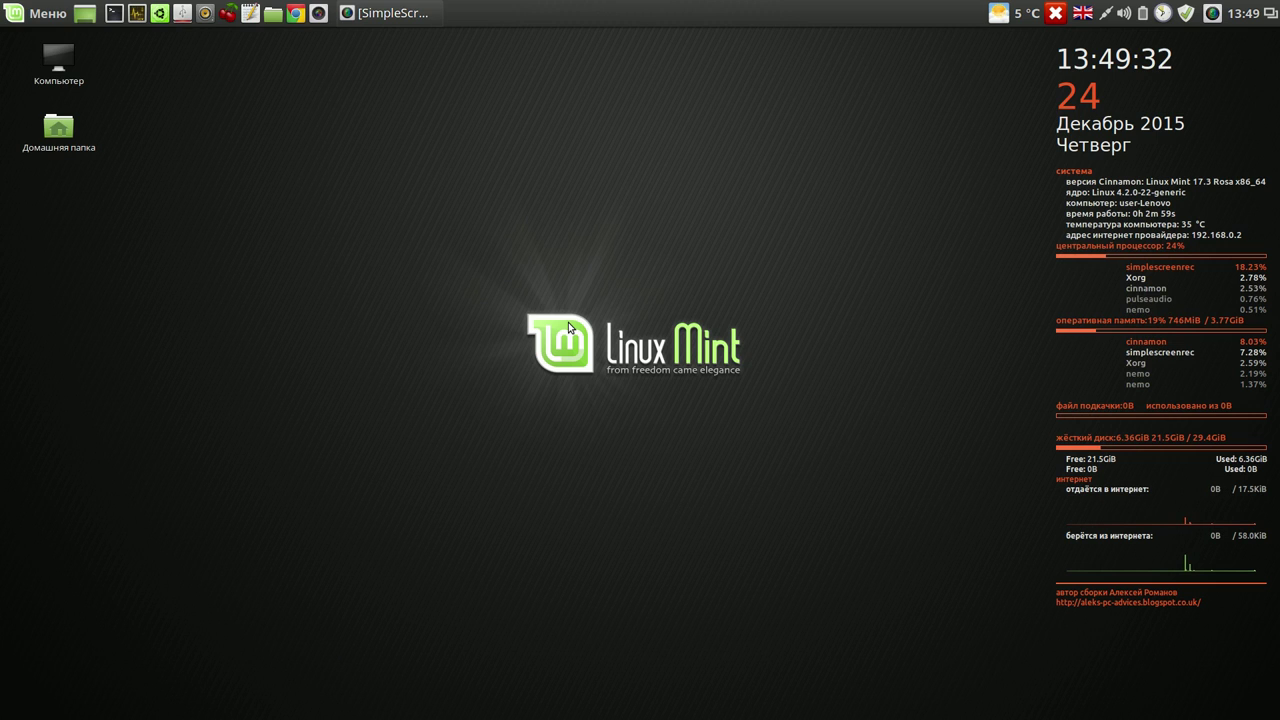
# Disable the ~/.conky/Conky long/conky_long desktop widget in Conky Manager and close the manager.
pyautogui.click(36, 14)
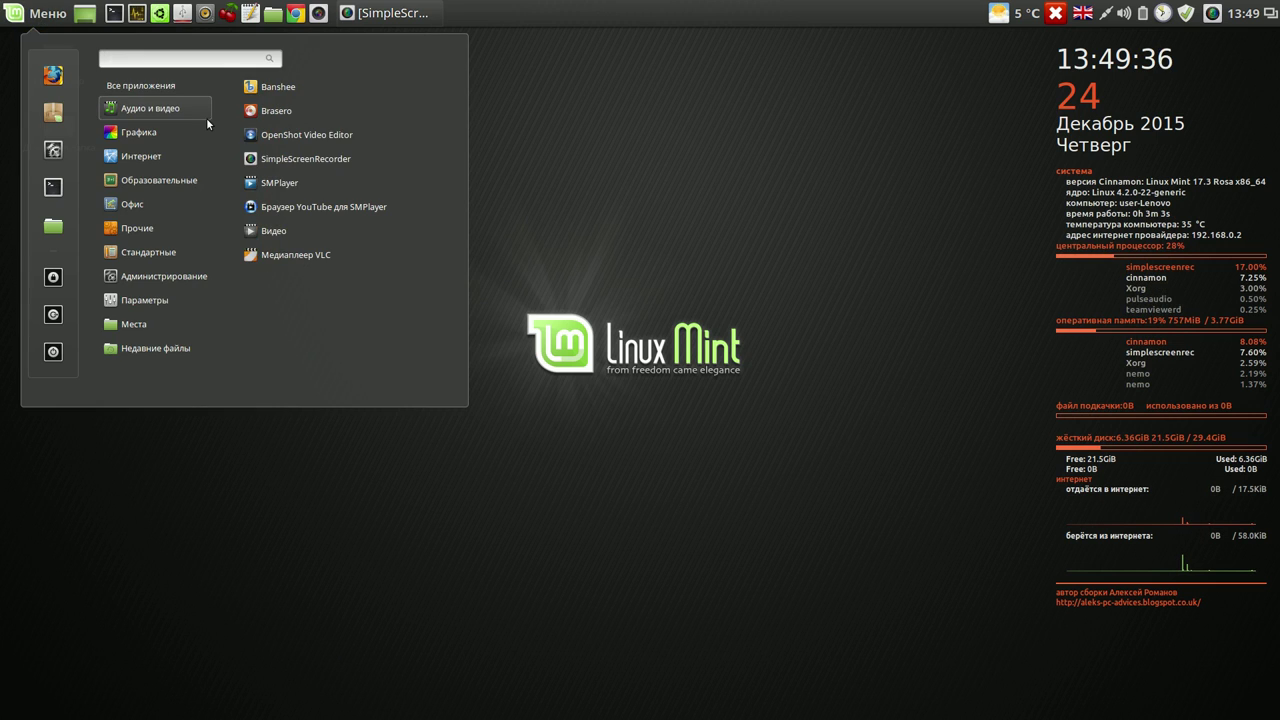
pyautogui.moveTo(196, 88)
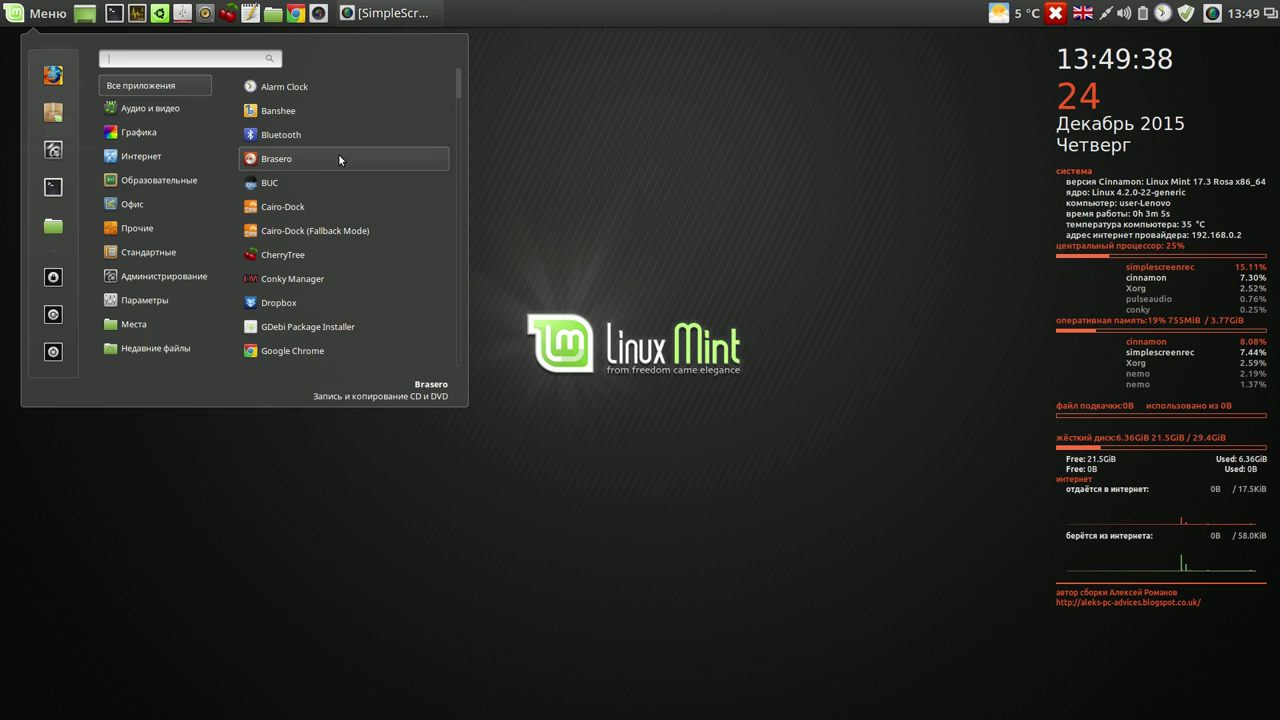
pyautogui.click(323, 278)
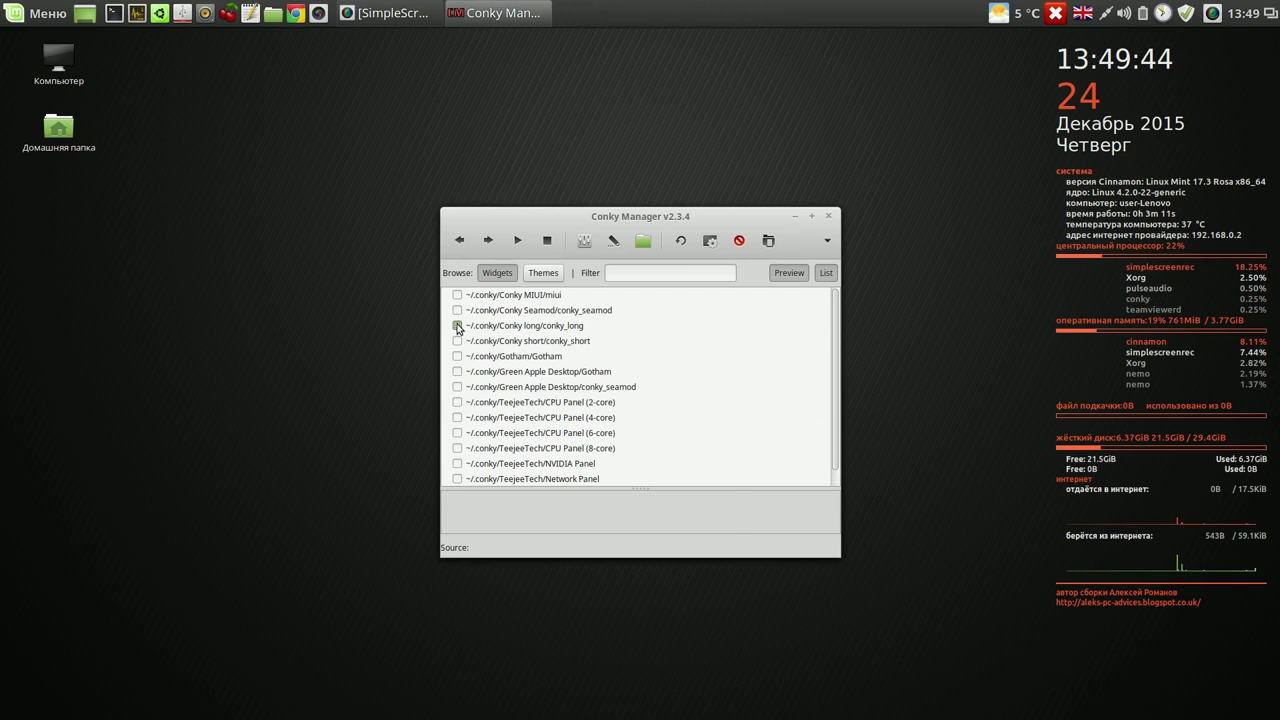
pyautogui.click(457, 326)
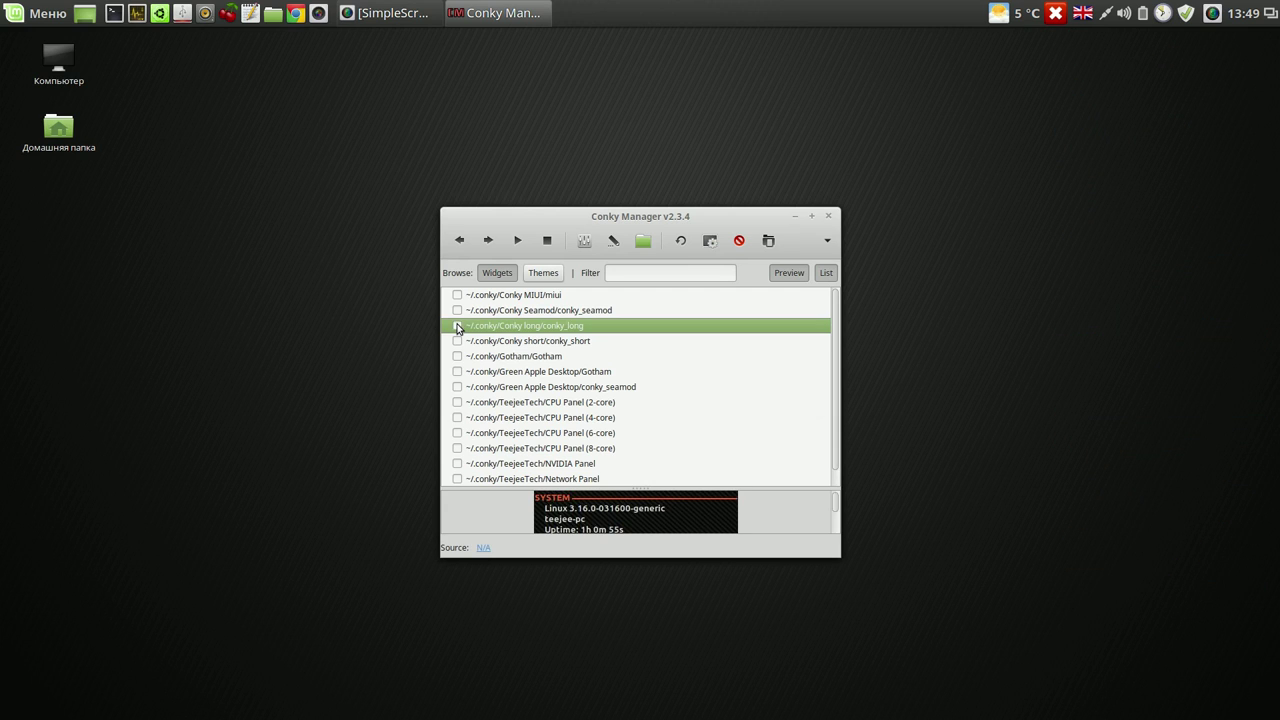
pyautogui.click(828, 216)
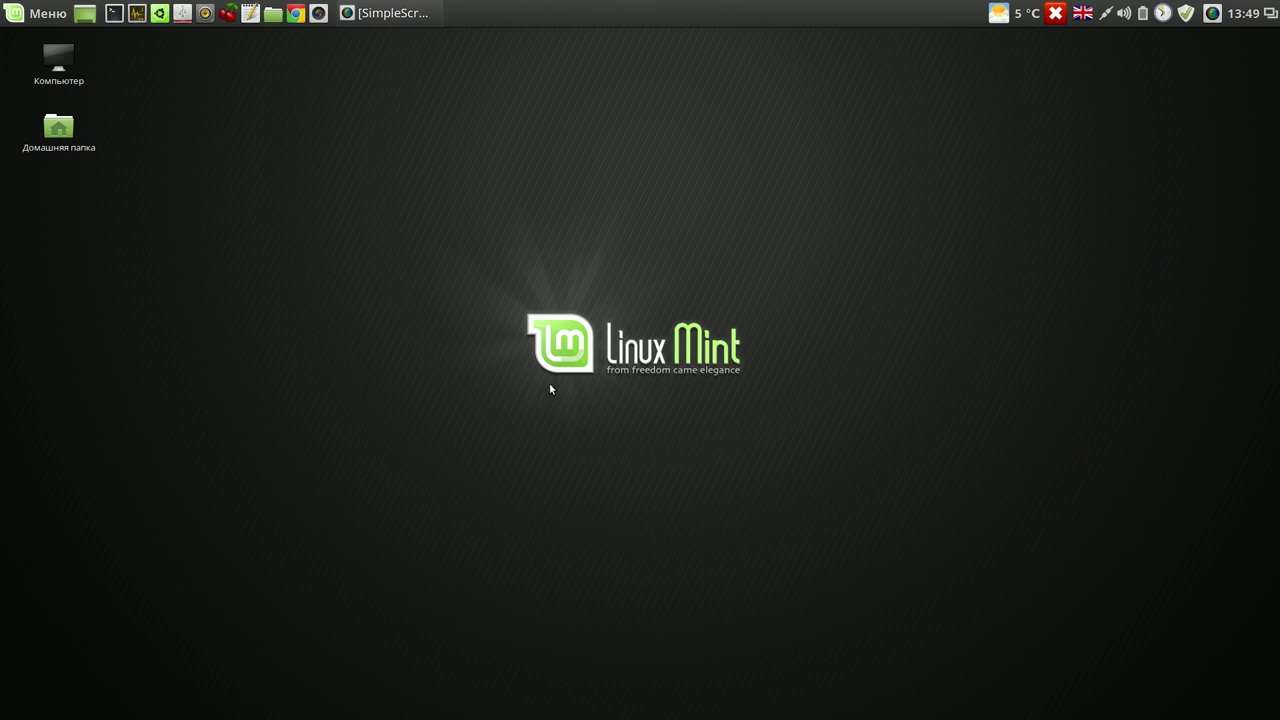
# Uninstall the Thunderbird mail client from the Internet applications, entering the account password and confirming the package removal.
pyautogui.click(40, 20)
pyautogui.moveTo(150, 156)
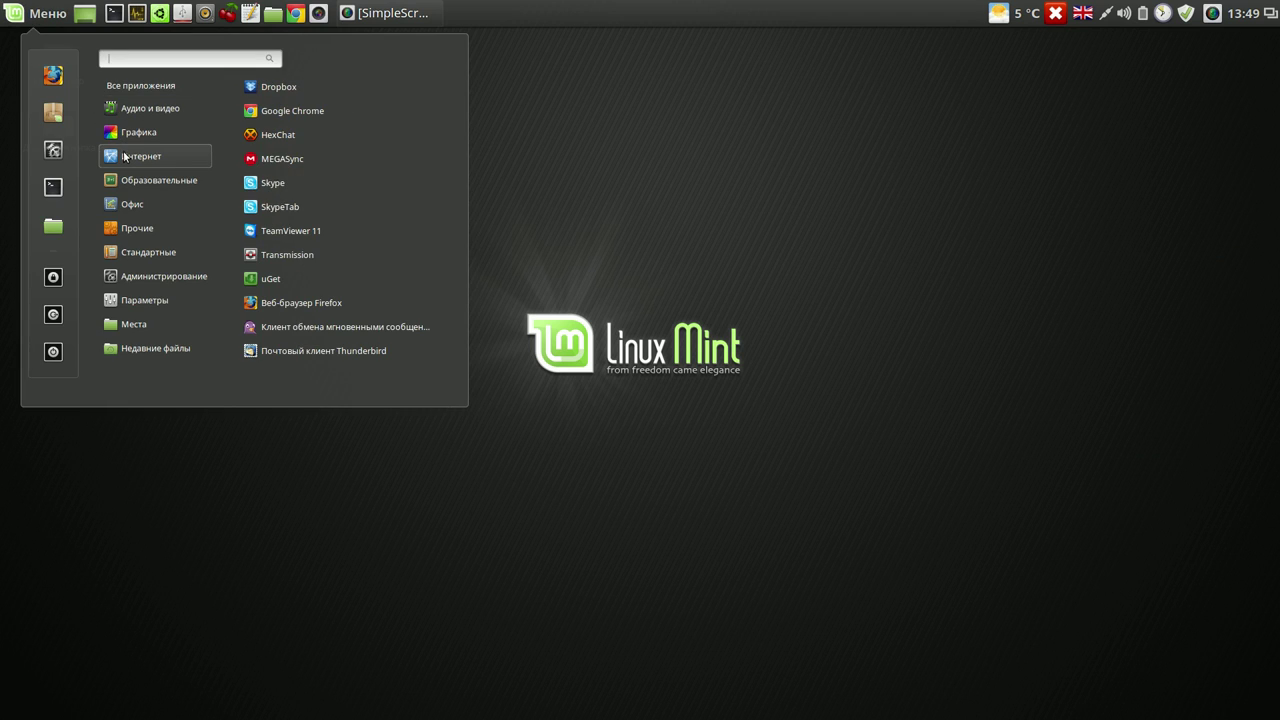
pyautogui.rightClick(316, 350)
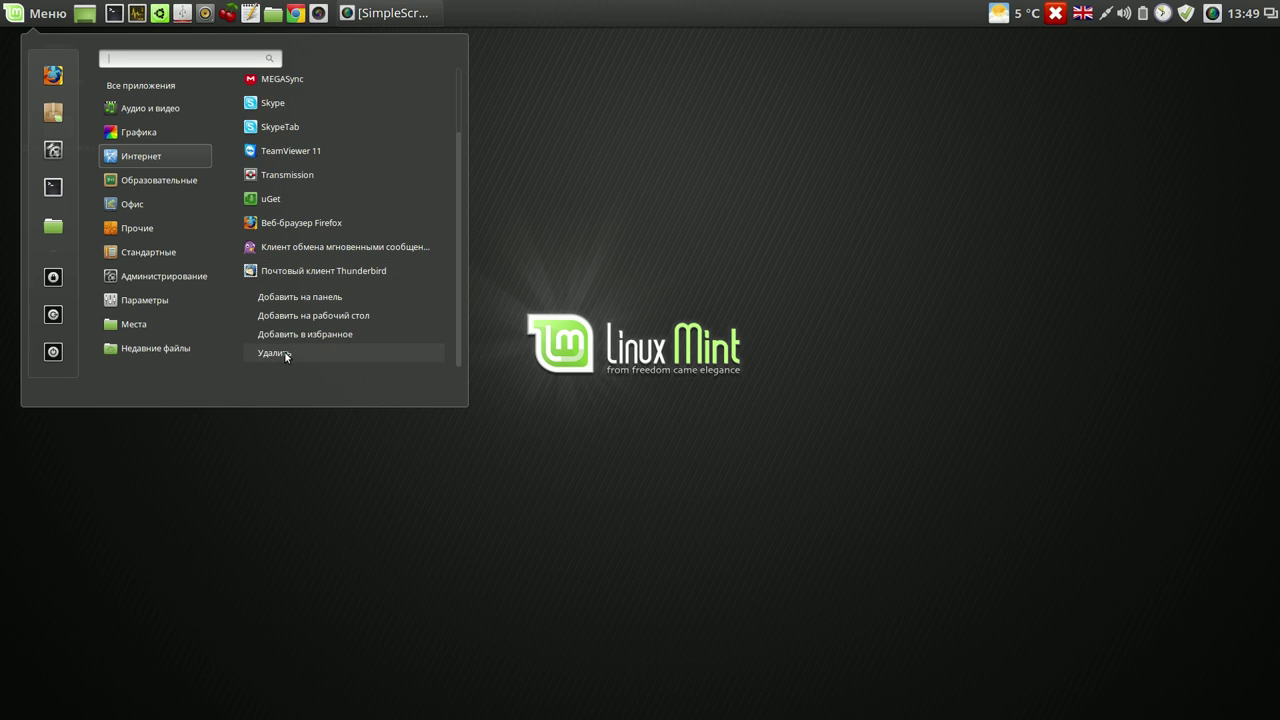
pyautogui.click(284, 355)
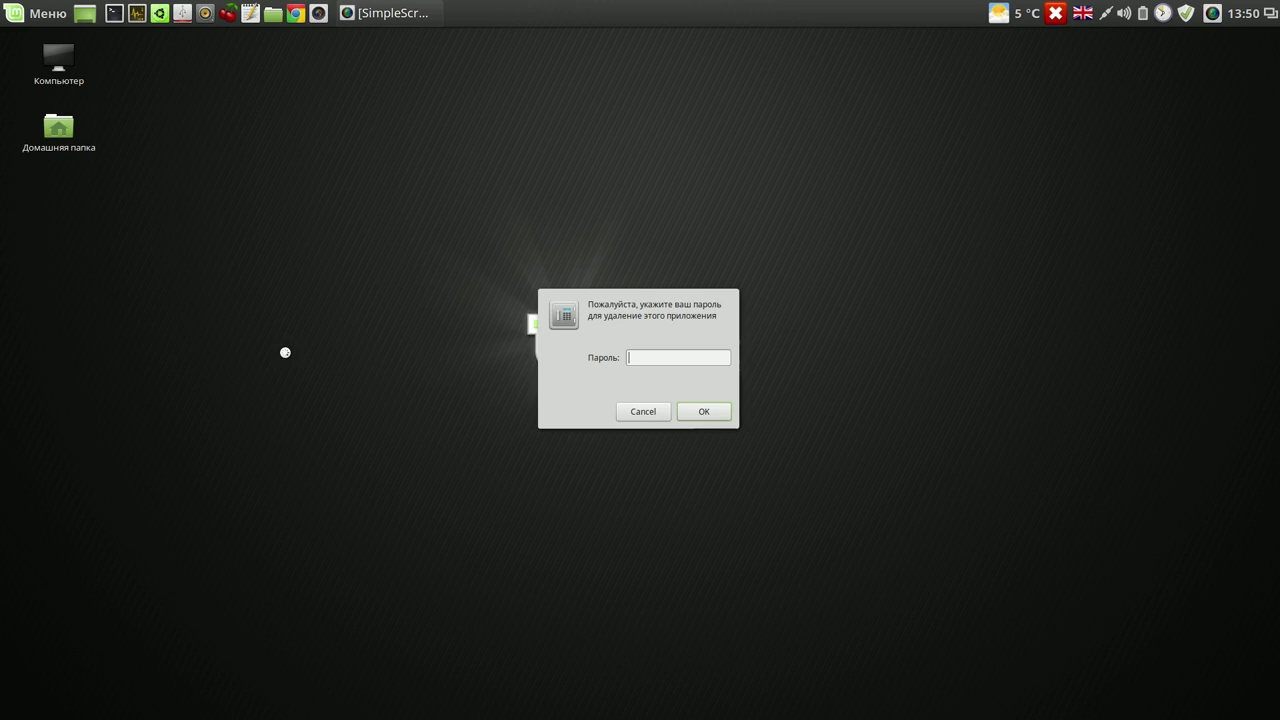
pyautogui.write('*')
pyautogui.press('Return')
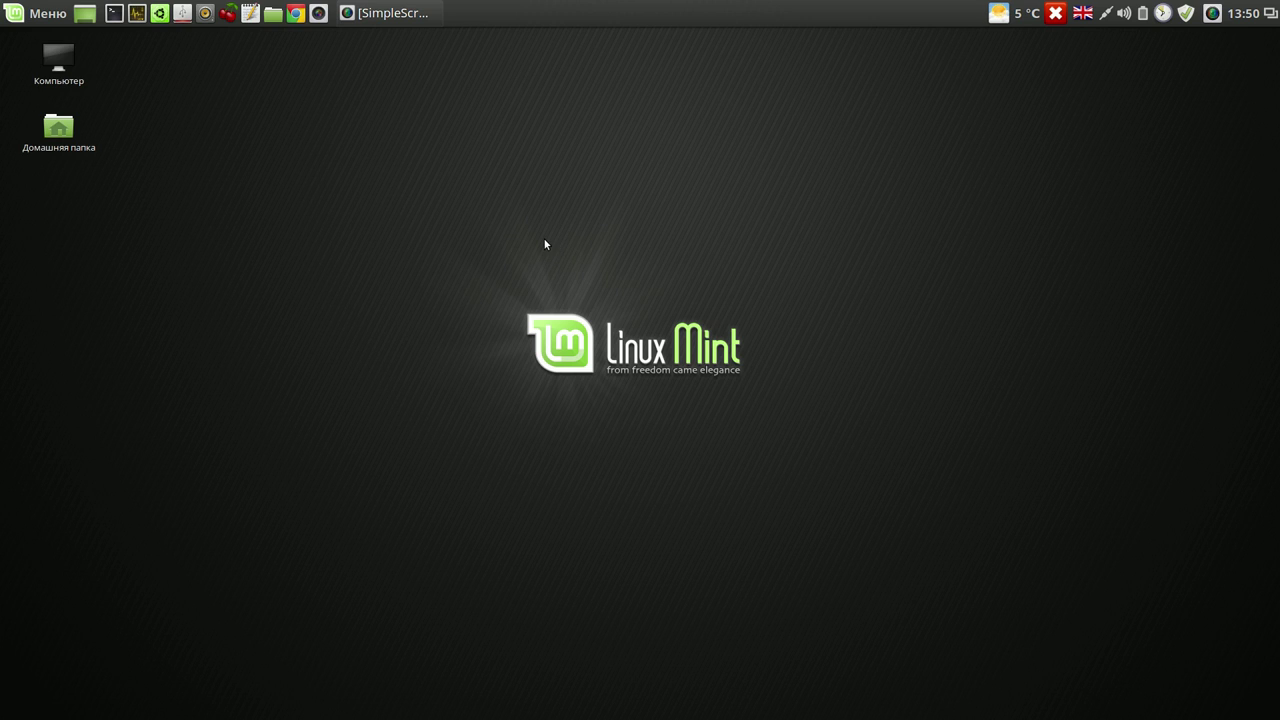
pyautogui.click(701, 436)
# Uninstall the Pidgin instant messaging client from the Internet applications, entering the account password and confirming the package removal.
pyautogui.click(59, 16)
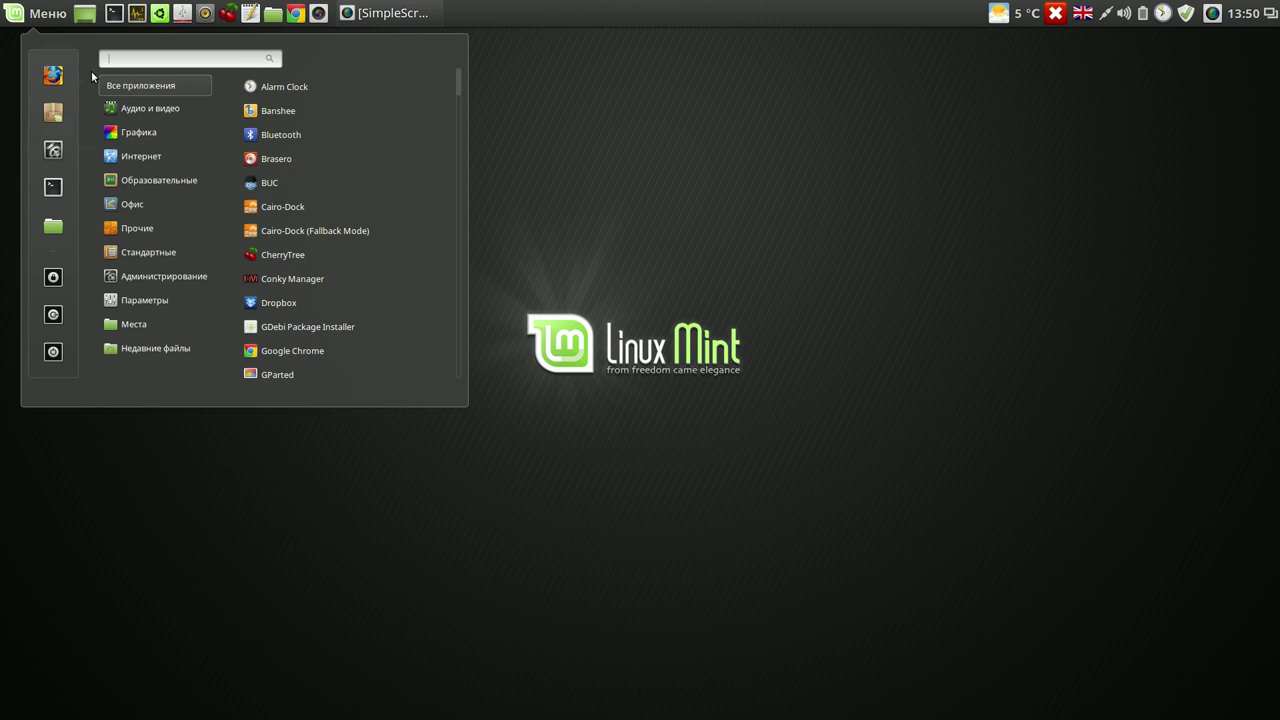
pyautogui.moveTo(114, 110)
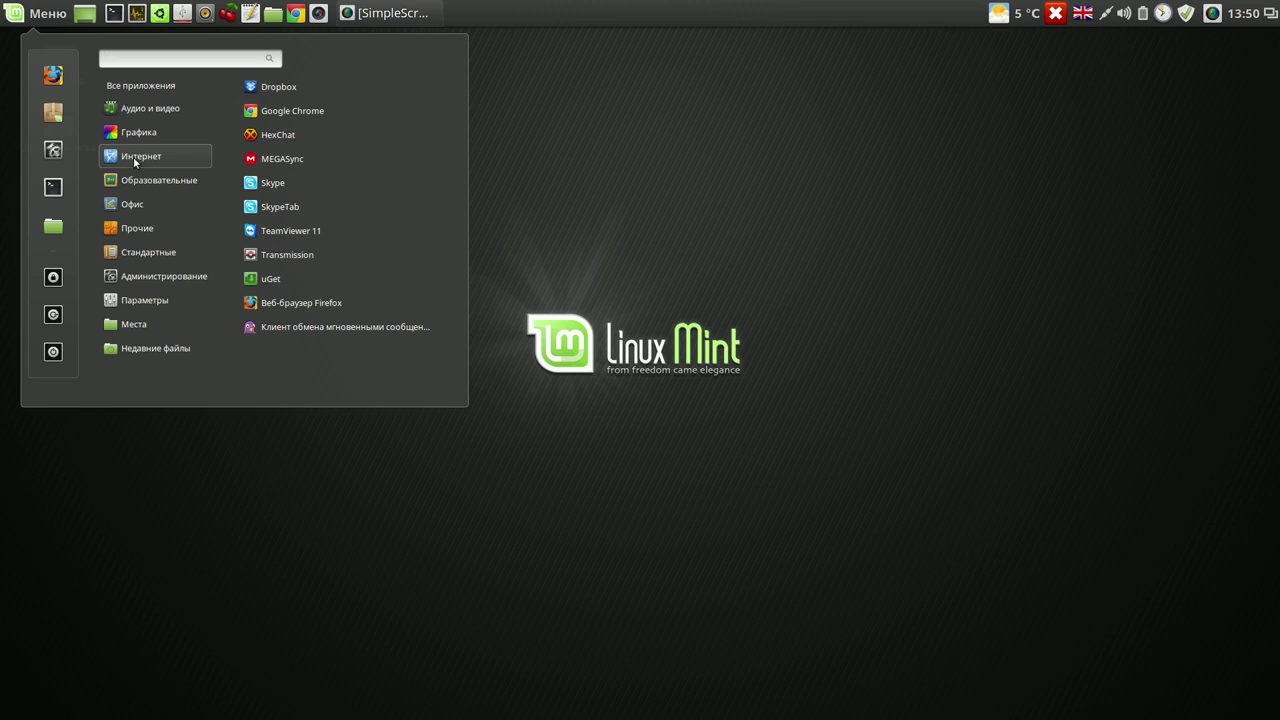
pyautogui.rightClick(326, 327)
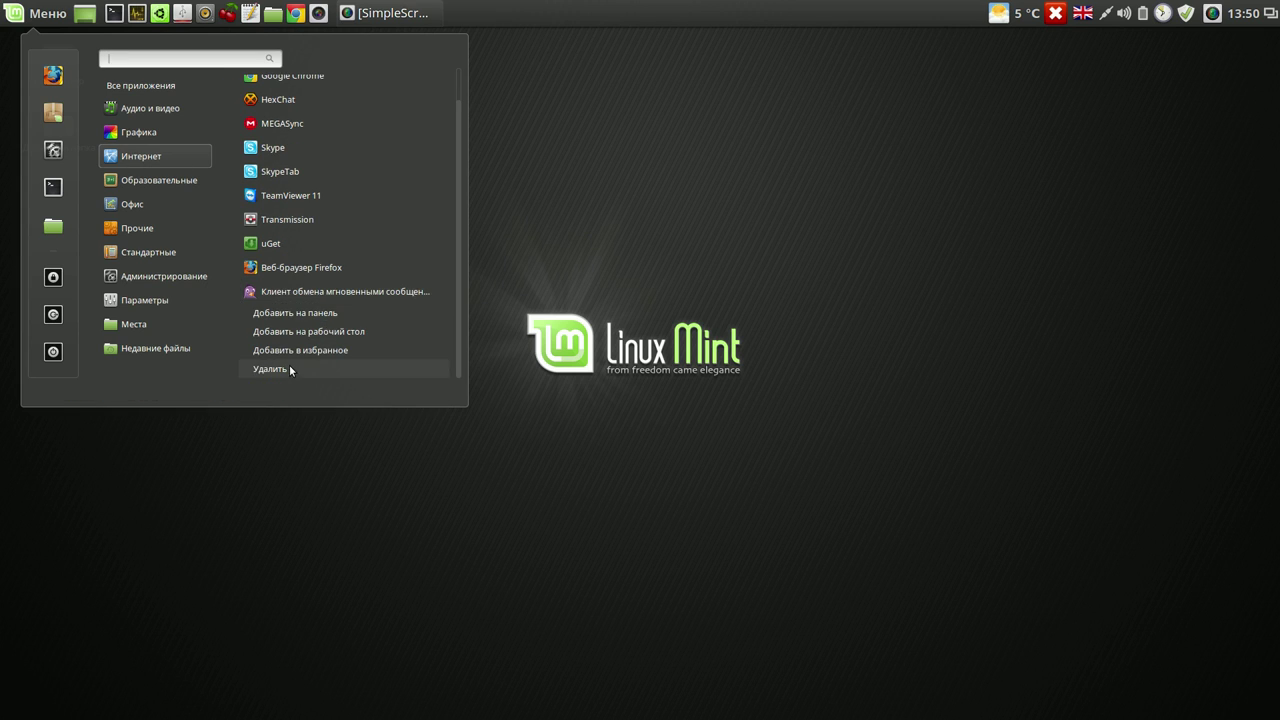
pyautogui.click(286, 368)
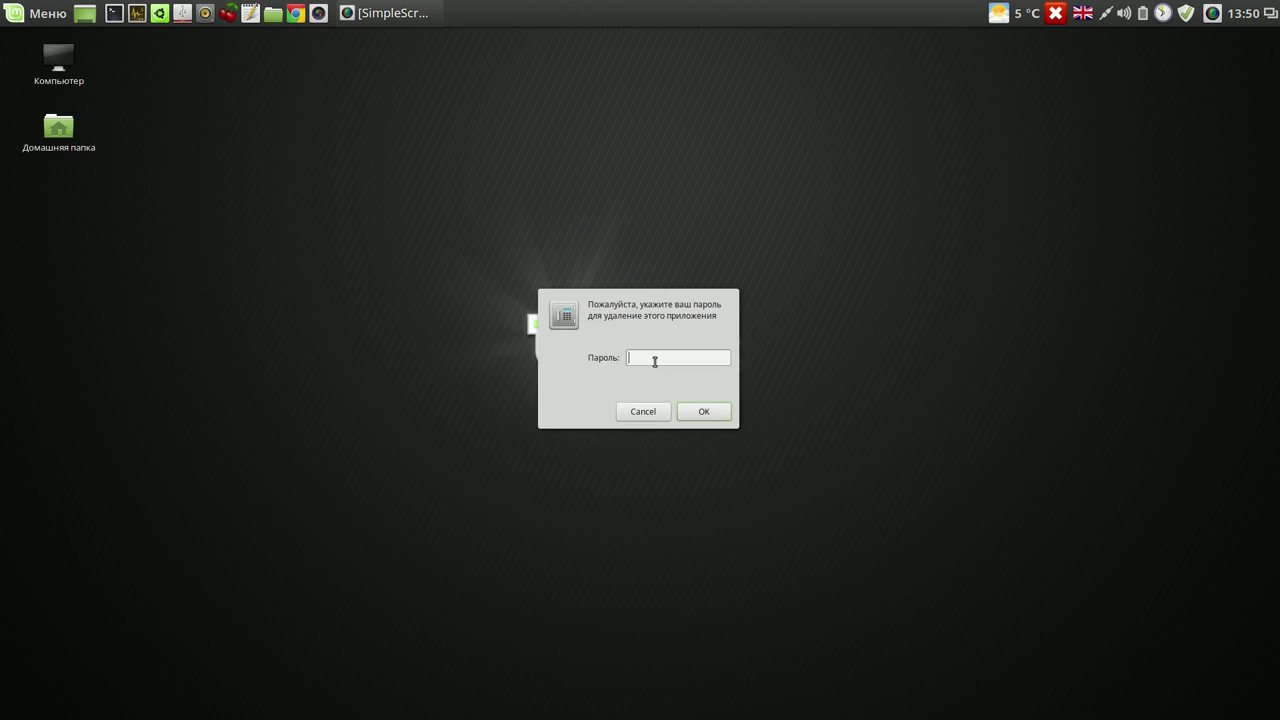
pyautogui.write('••••')
pyautogui.click(707, 411)
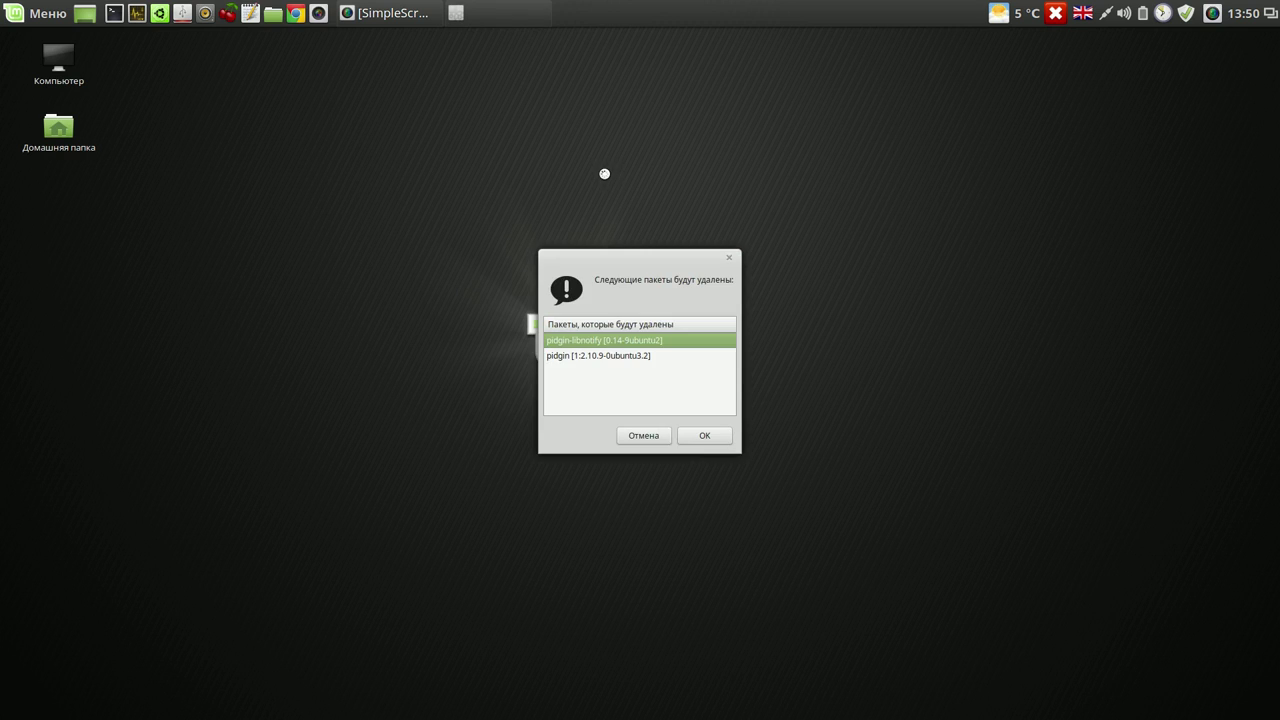
pyautogui.click(697, 439)
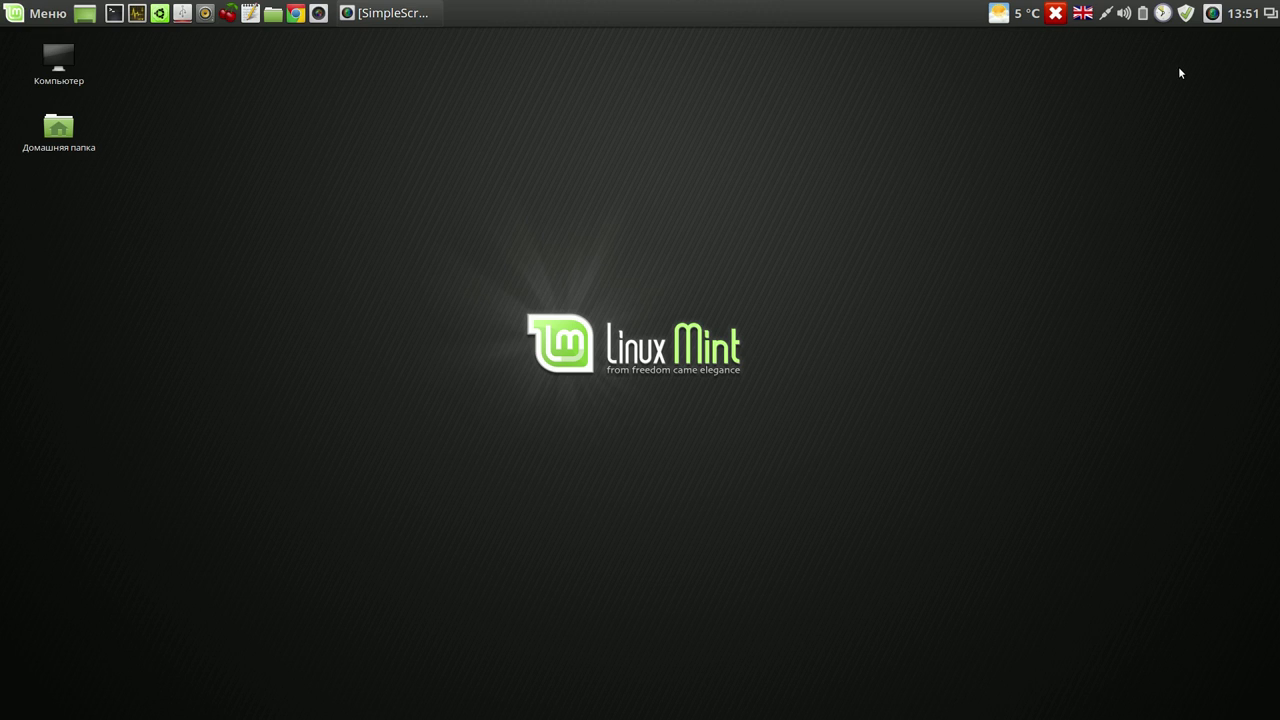
# Open the date and time settings and unlock them by entering the account password.
pyautogui.click(1241, 14)
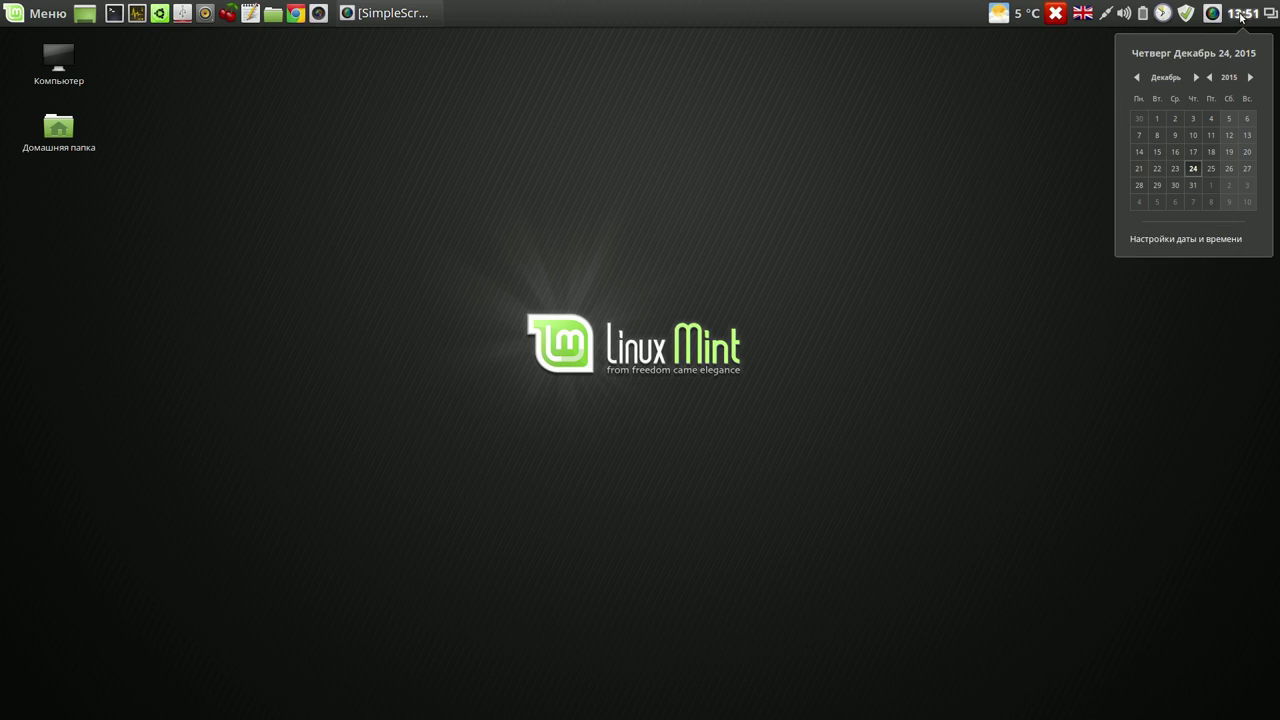
pyautogui.click(1178, 240)
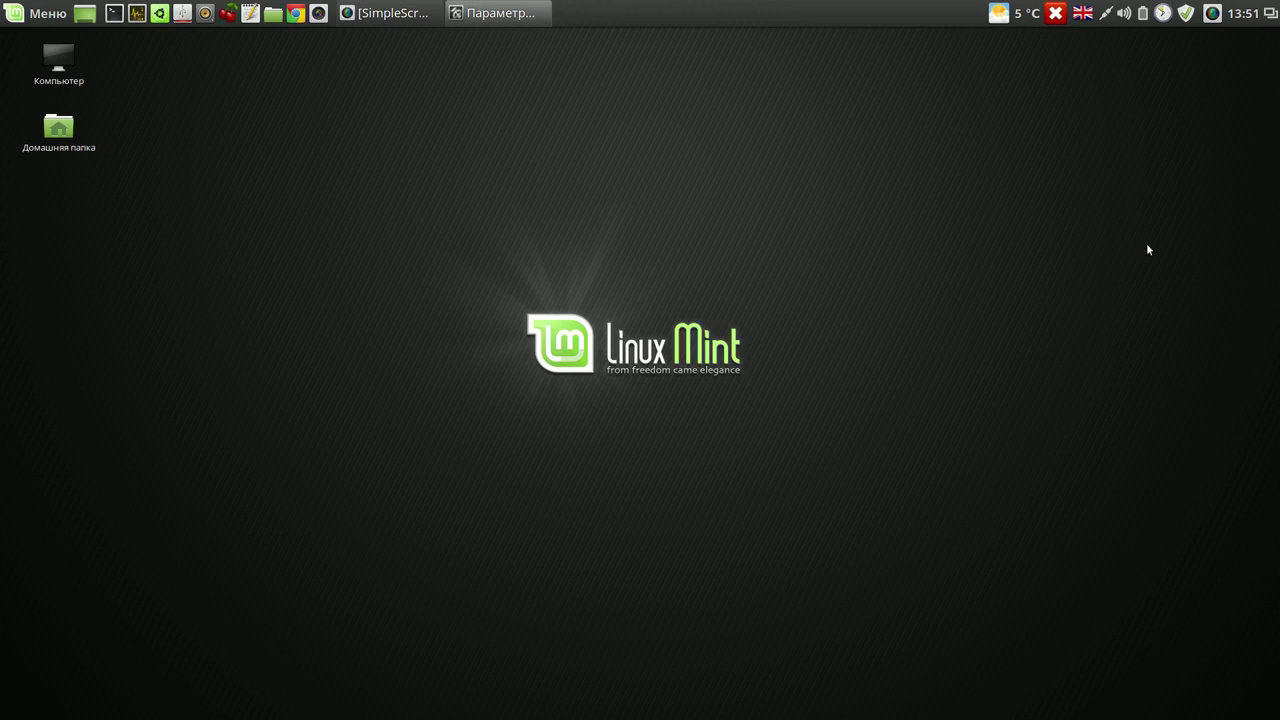
pyautogui.click(898, 425)
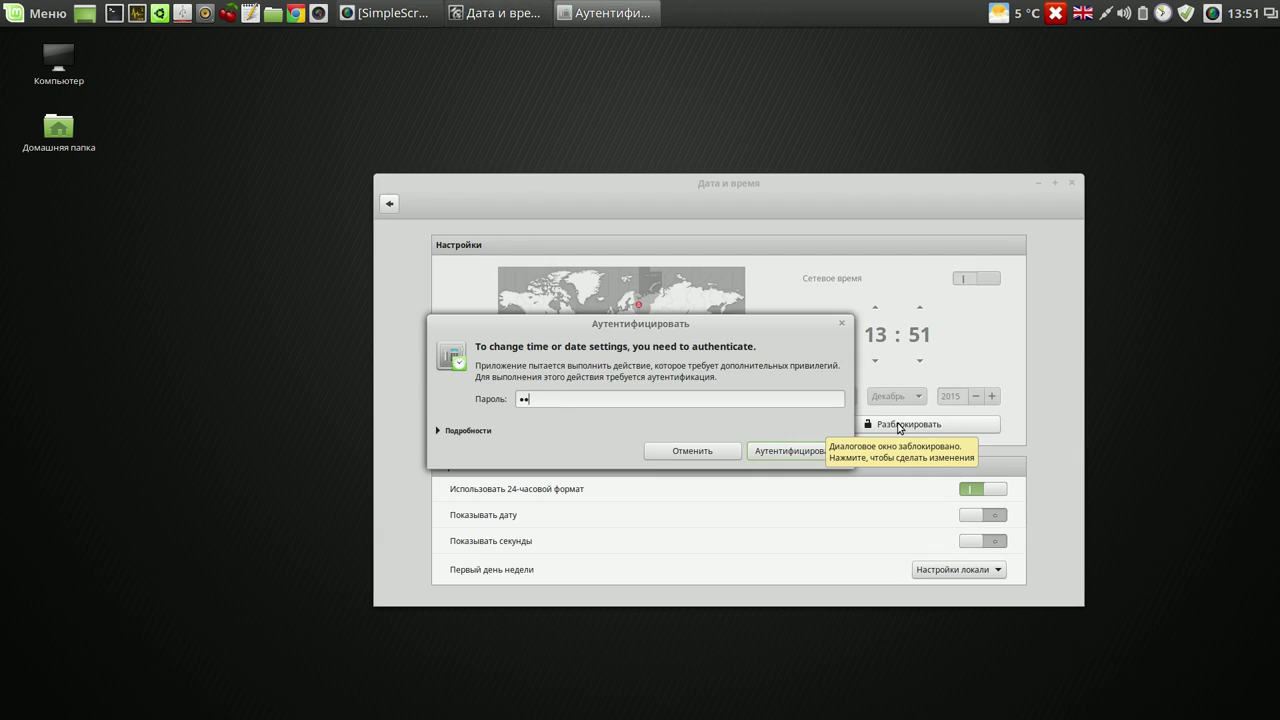
pyautogui.press('Return')
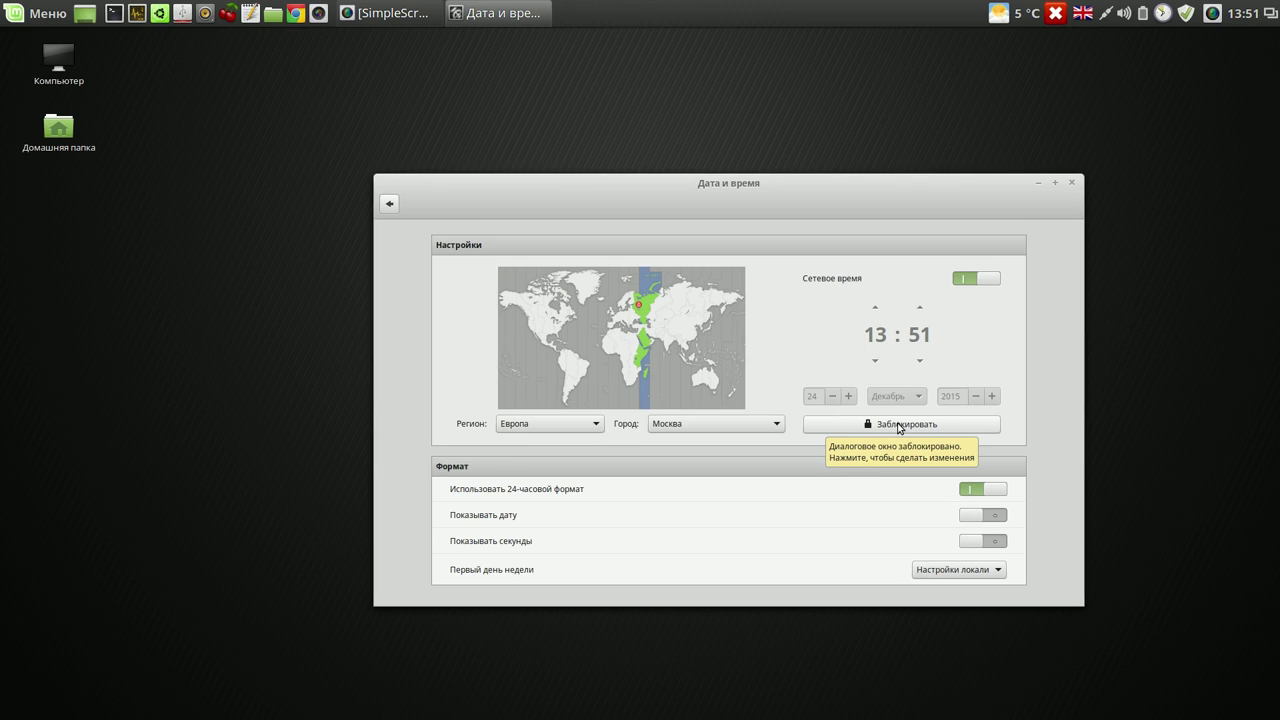
# Try the Novosibirsk, Yekaterinburg and Samara time zones on the world map.
pyautogui.moveTo(842, 191); pyautogui.dragTo(695, 102)
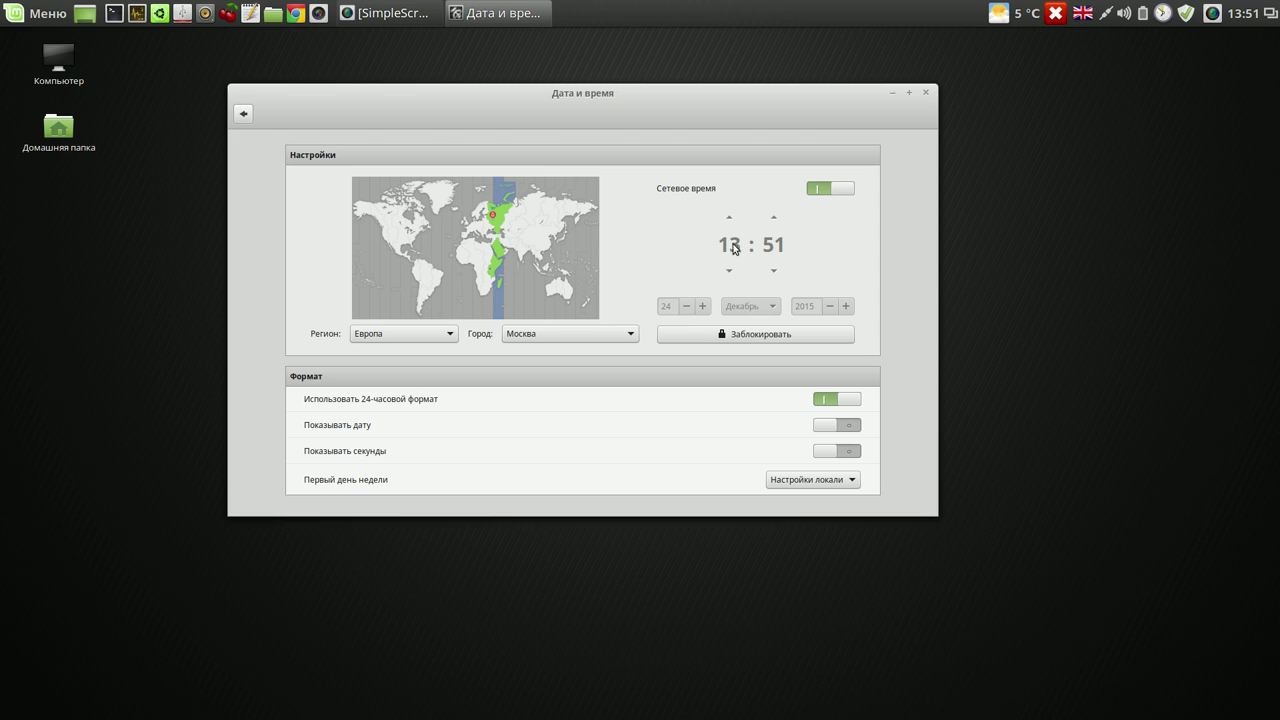
pyautogui.click(521, 221)
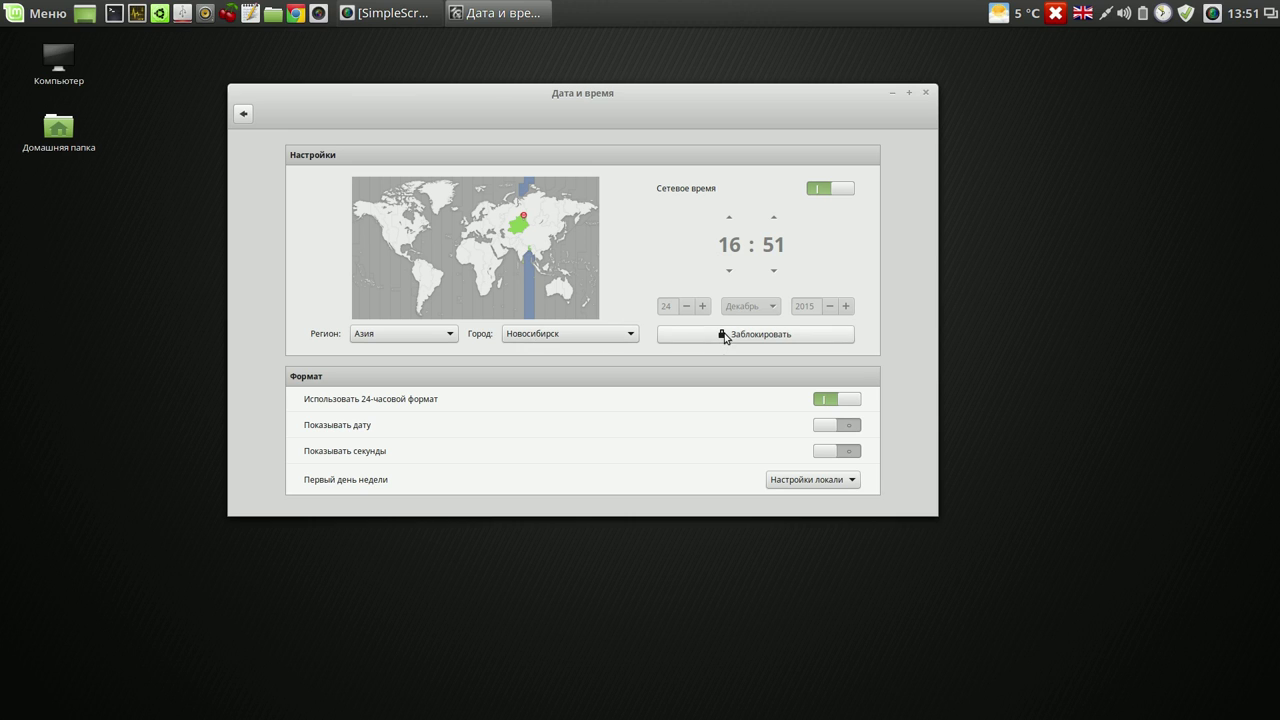
pyautogui.click(512, 220)
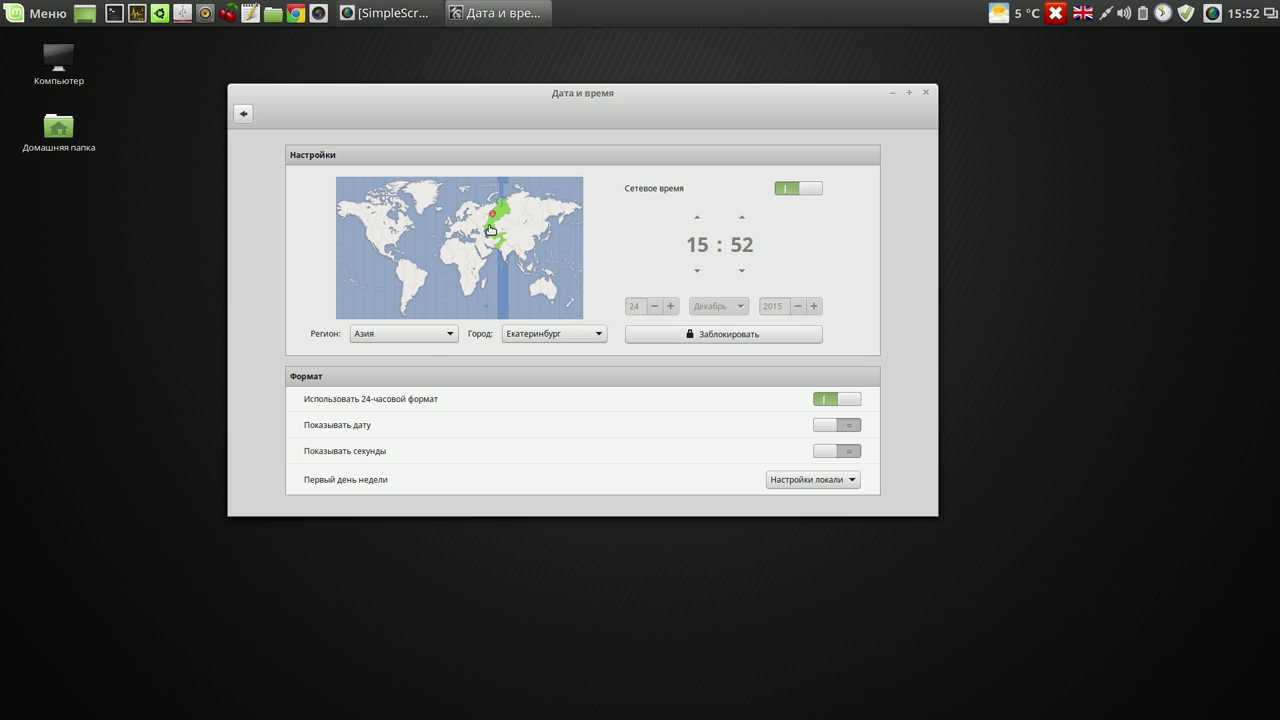
pyautogui.click(487, 222)
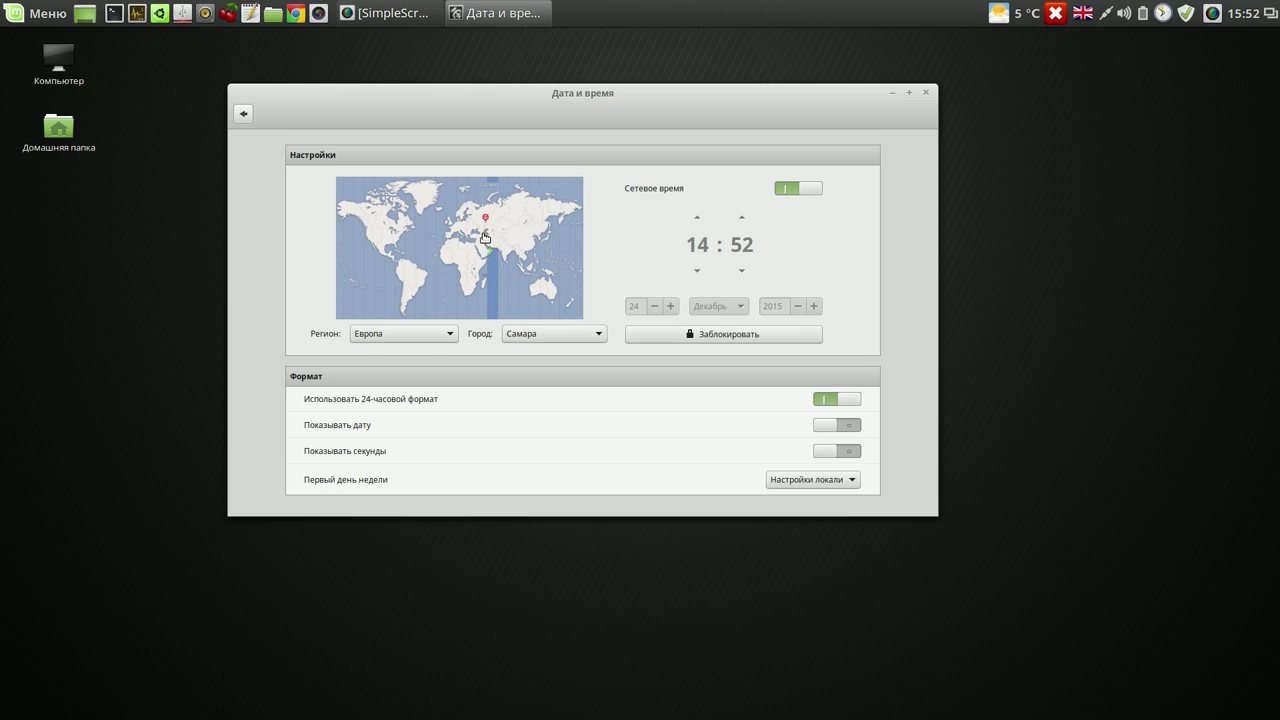
pyautogui.click(493, 224)
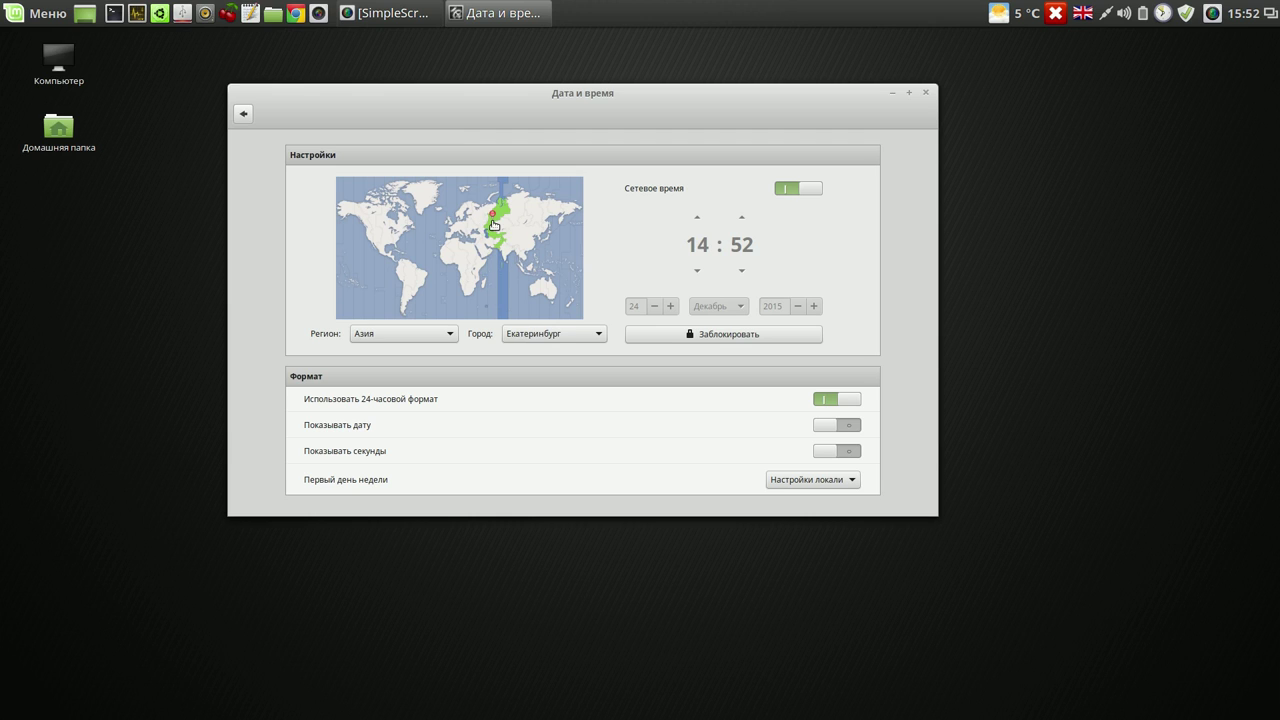
# Set the time zone to Europe, Moscow on the map and lock the date and time settings.
pyautogui.click(479, 220)
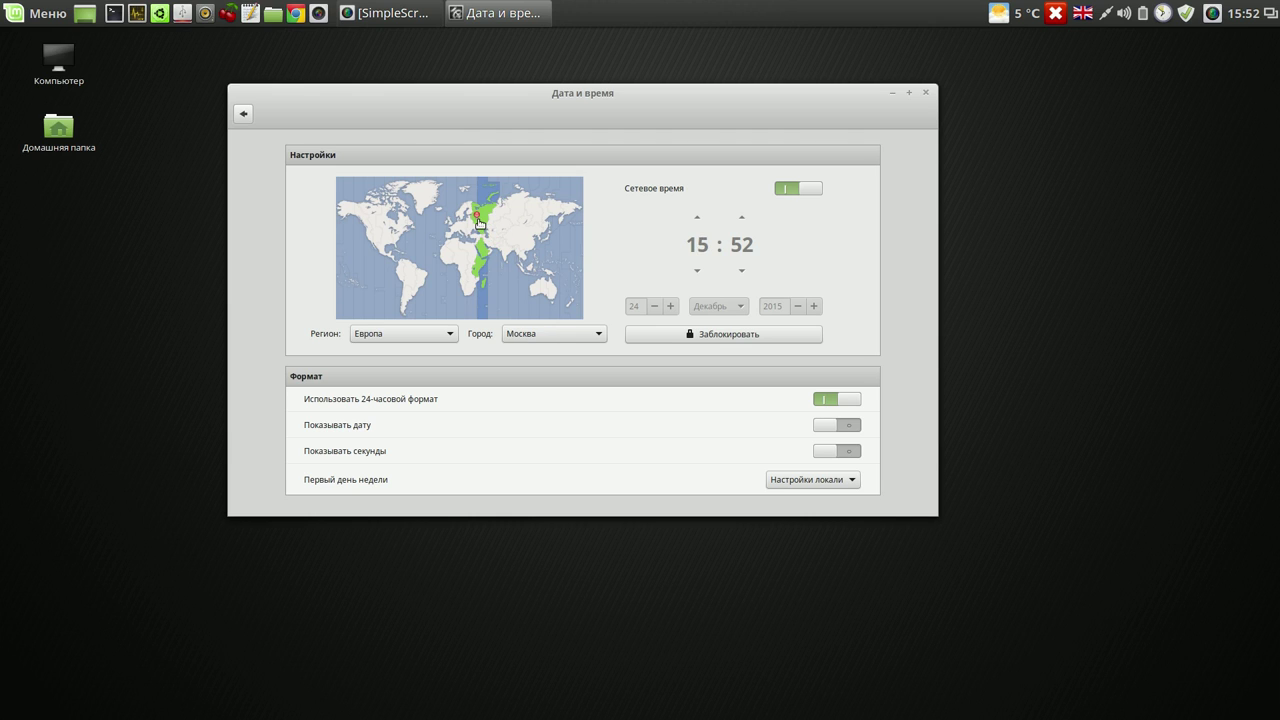
pyautogui.click(736, 337)
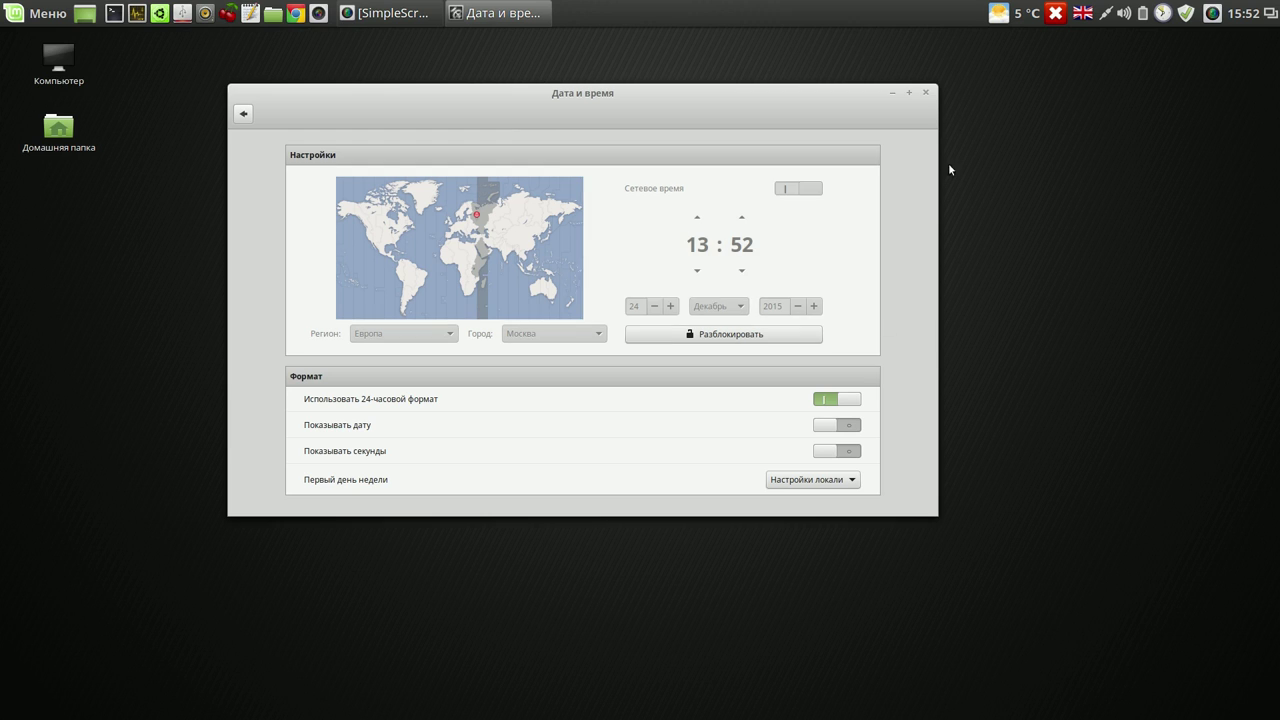
# Open the Weather applet's settings and its WOEID lookup page, accepting Google Chrome as the default browser.
pyautogui.click(926, 94)
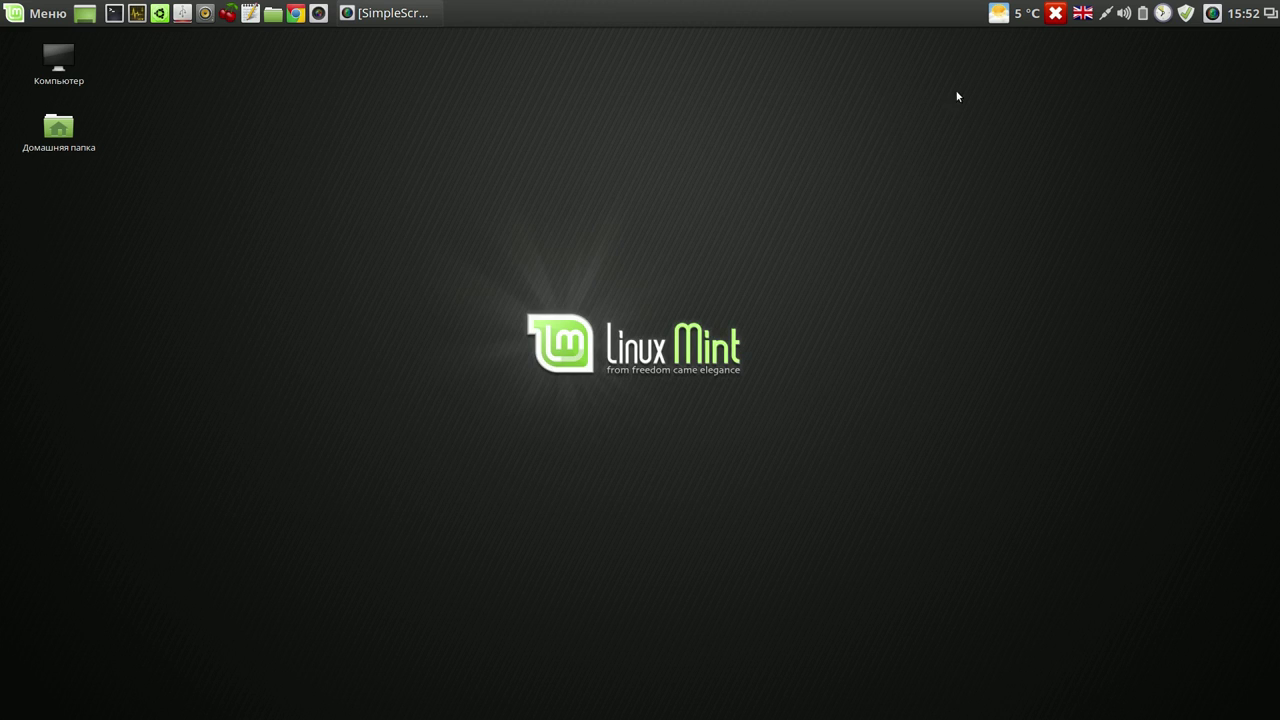
pyautogui.rightClick(1021, 22)
pyautogui.click(1041, 72)
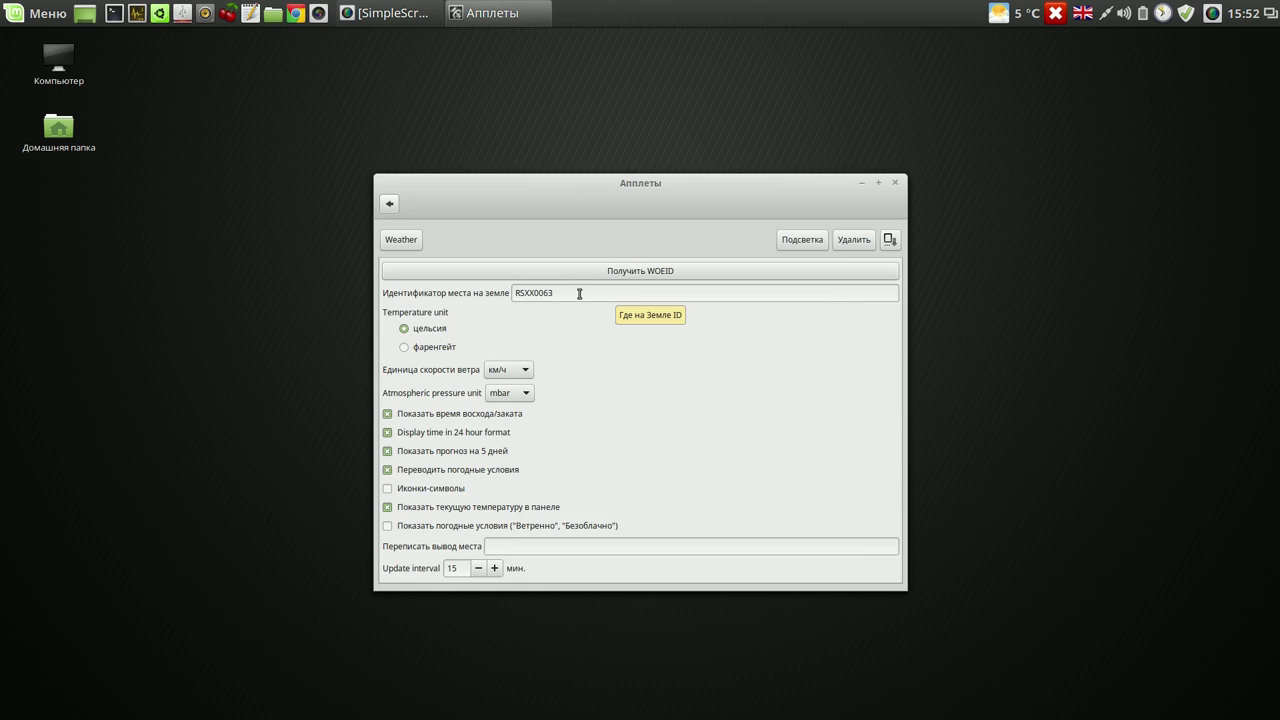
pyautogui.click(1000, 14)
pyautogui.click(1004, 18)
pyautogui.click(677, 273)
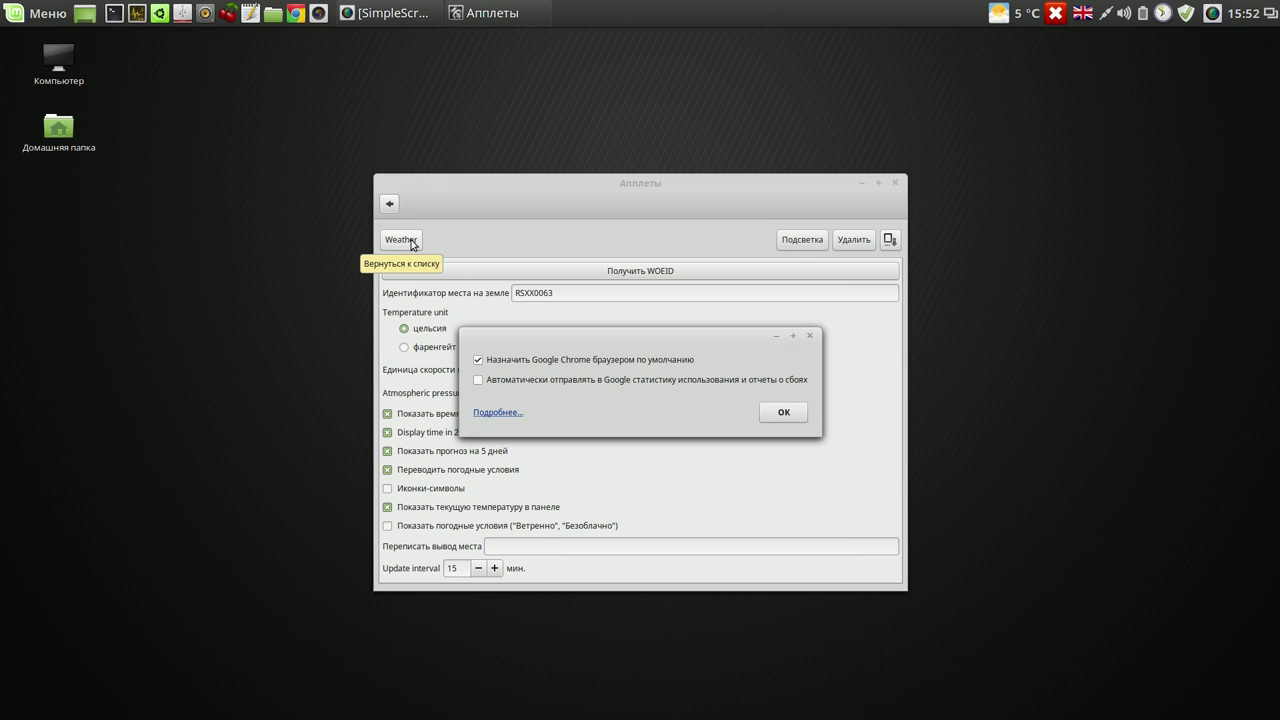
pyautogui.click(786, 413)
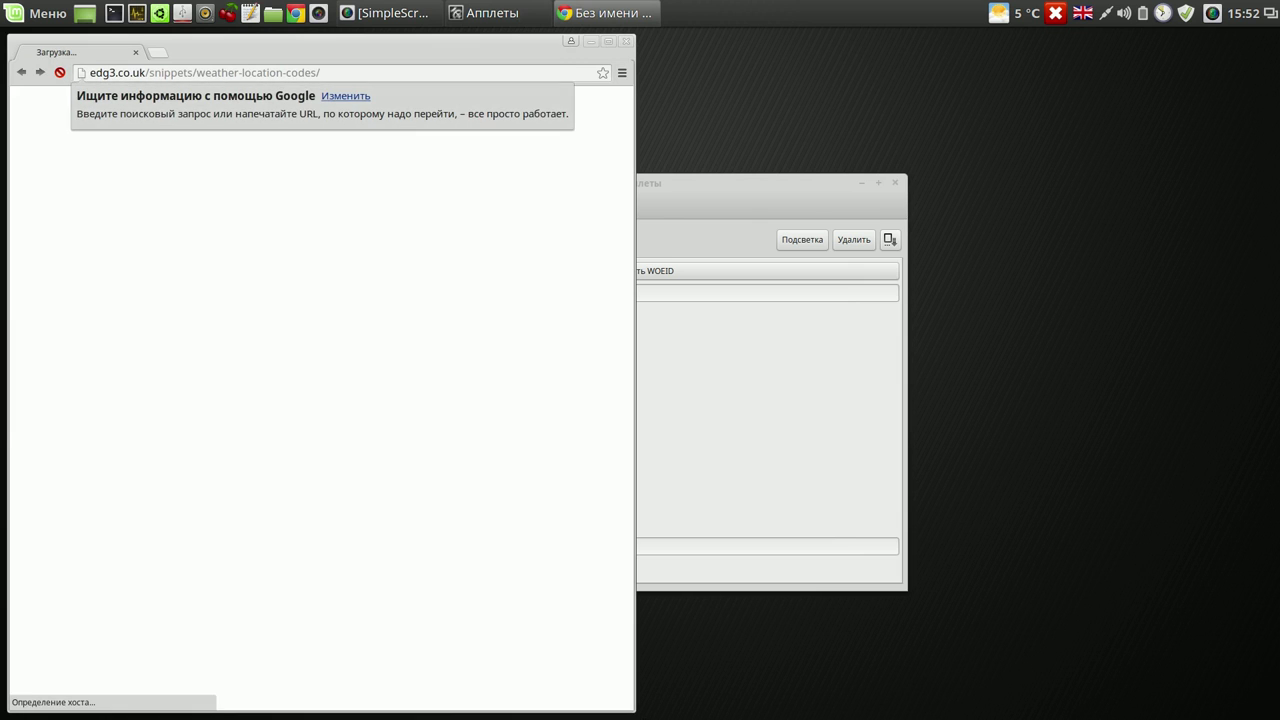
pyautogui.moveTo(634, 711); pyautogui.dragTo(760, 517)
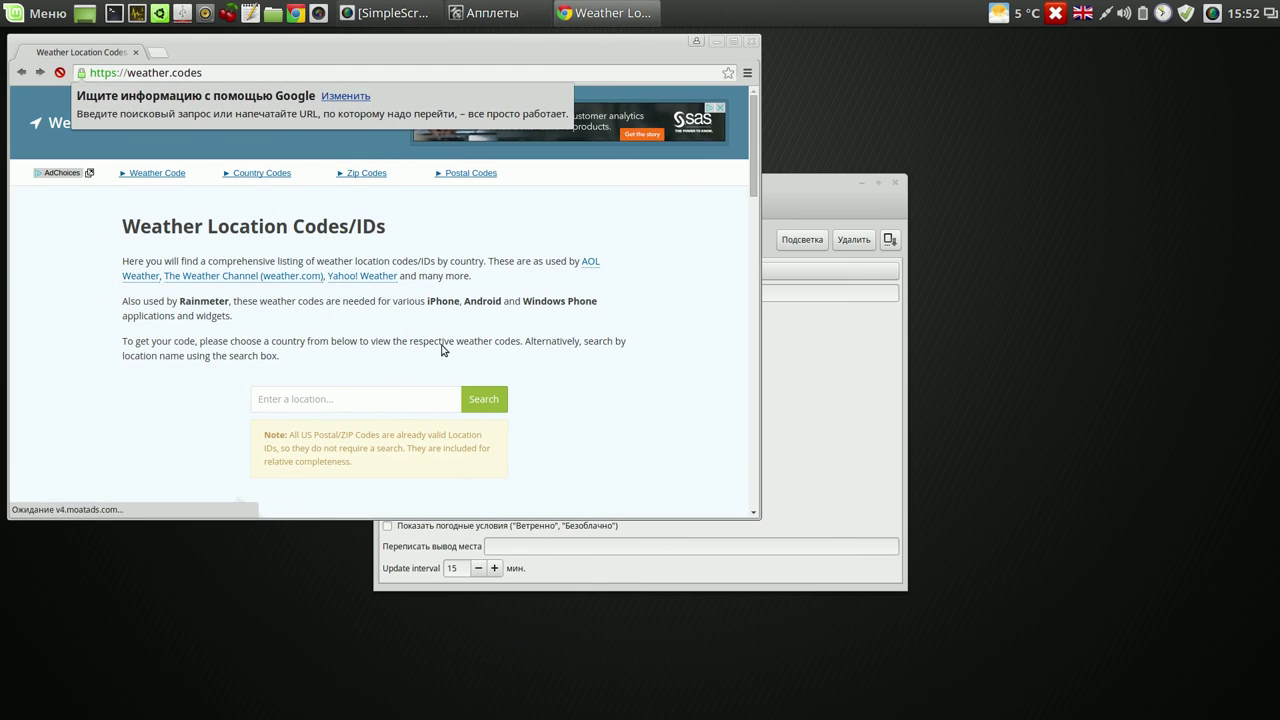
# Search the weather location codes for "ufa", copy the code RSXX0111 for Ufa, Russia, and close the browser.
pyautogui.click(376, 407)
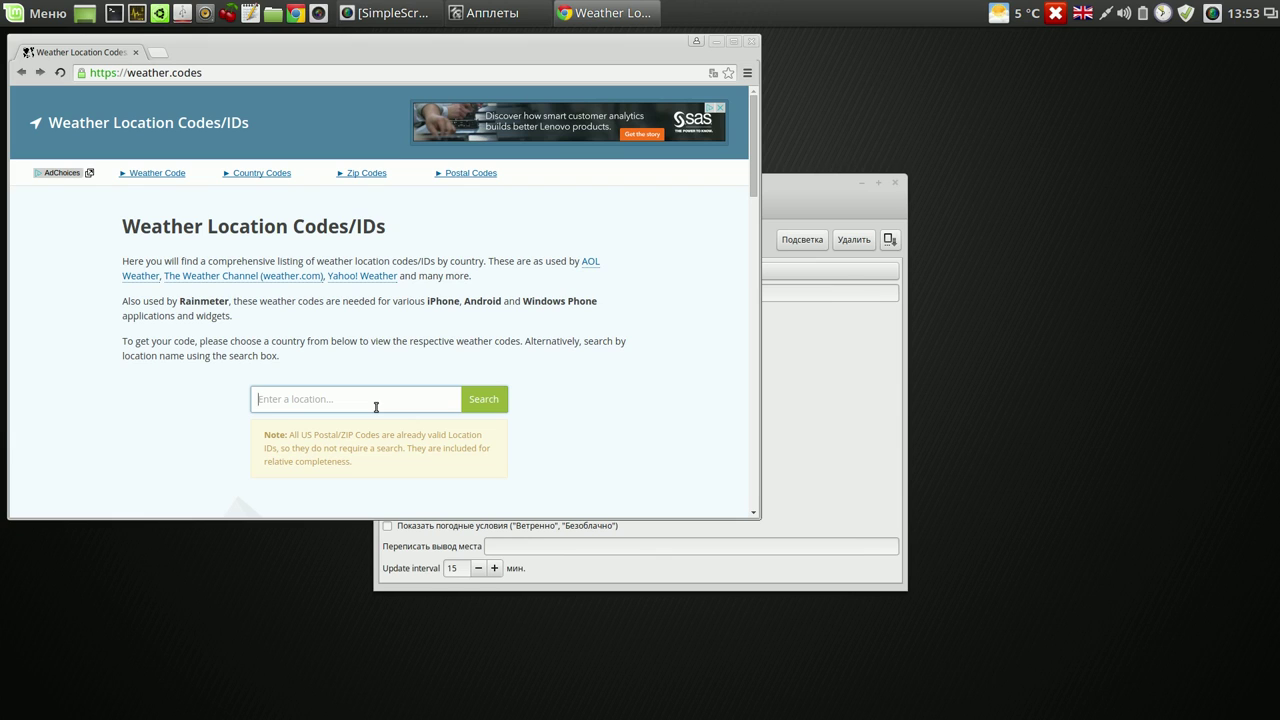
pyautogui.write('ufa')
pyautogui.press('Return')
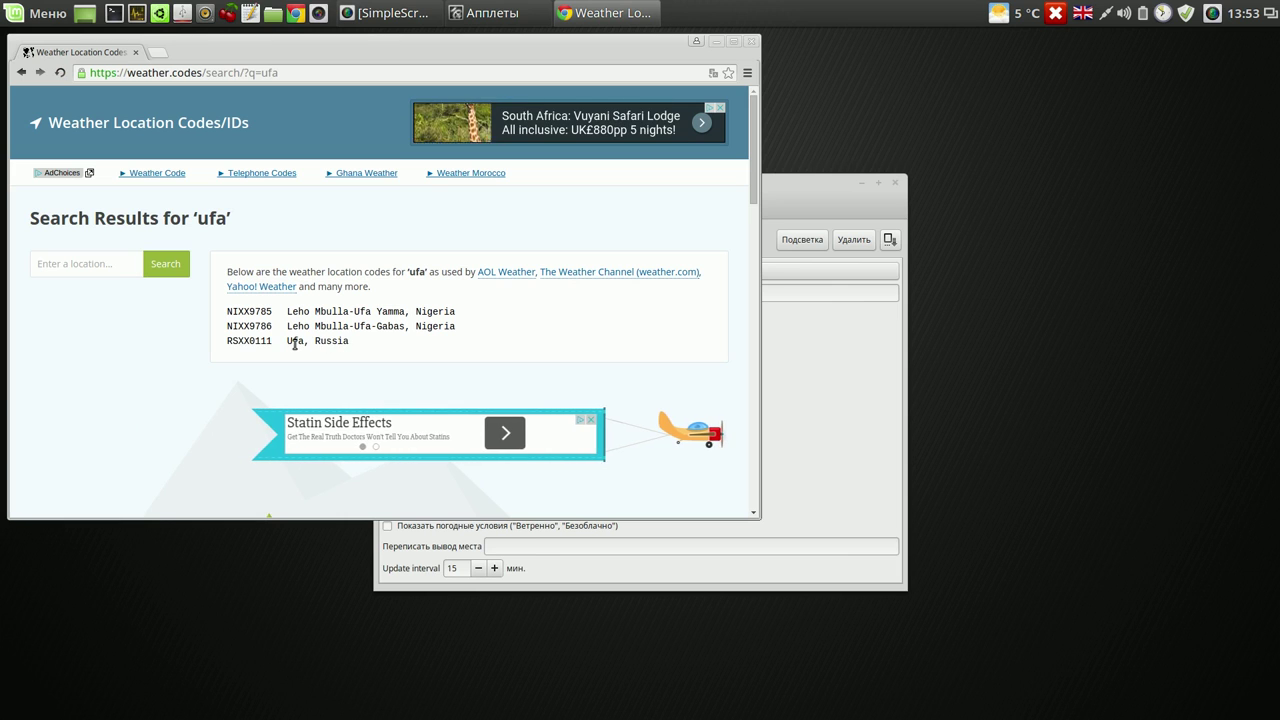
pyautogui.moveTo(272, 342); pyautogui.dragTo(228, 338)
pyautogui.rightClick(234, 337)
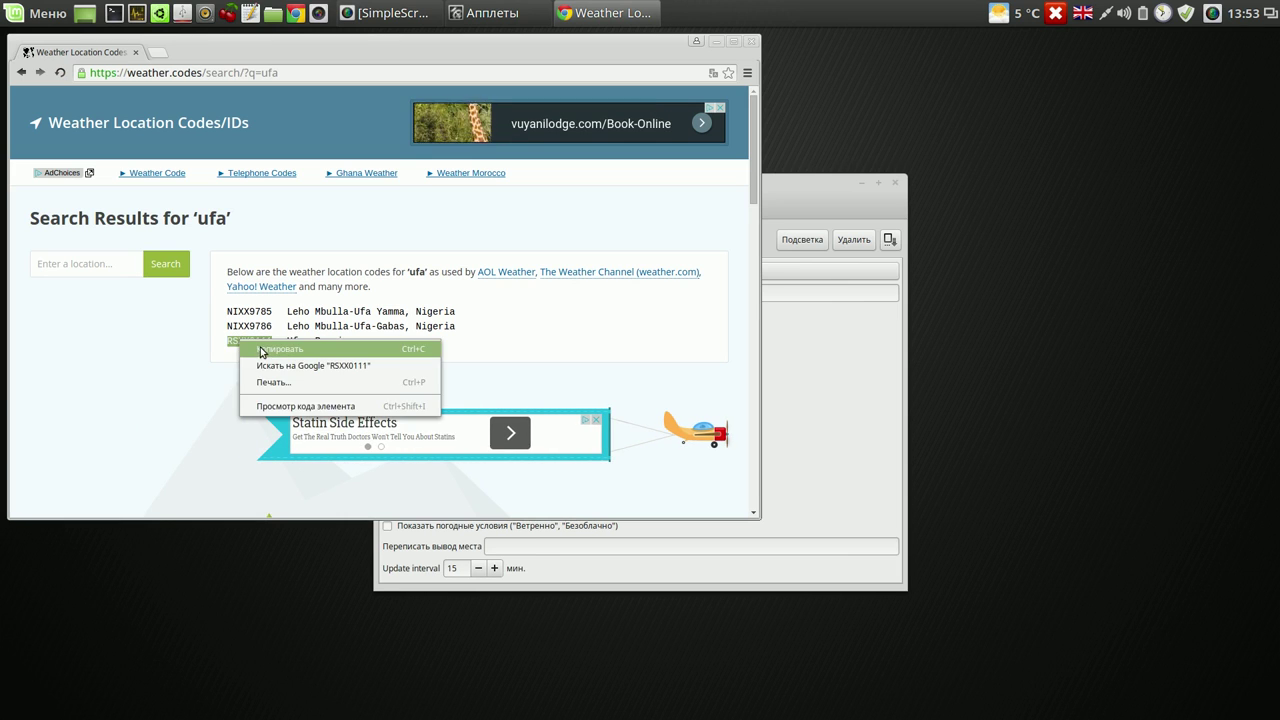
pyautogui.click(270, 346)
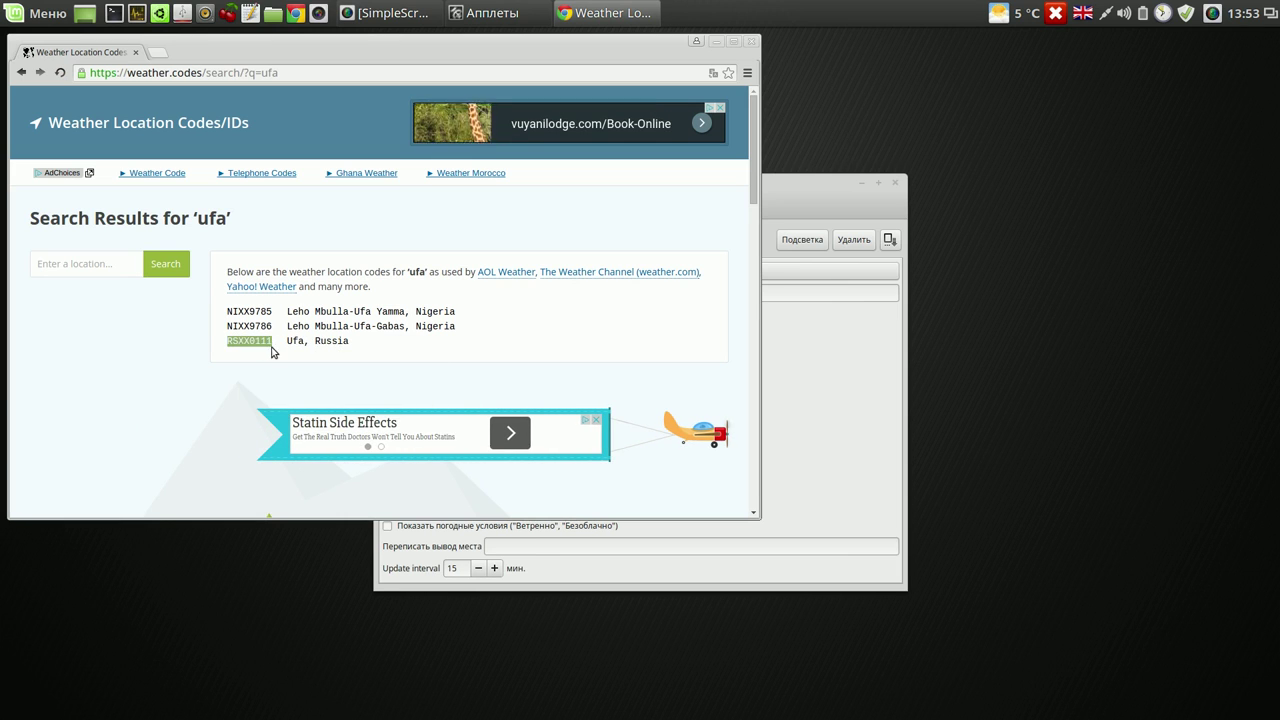
pyautogui.click(753, 45)
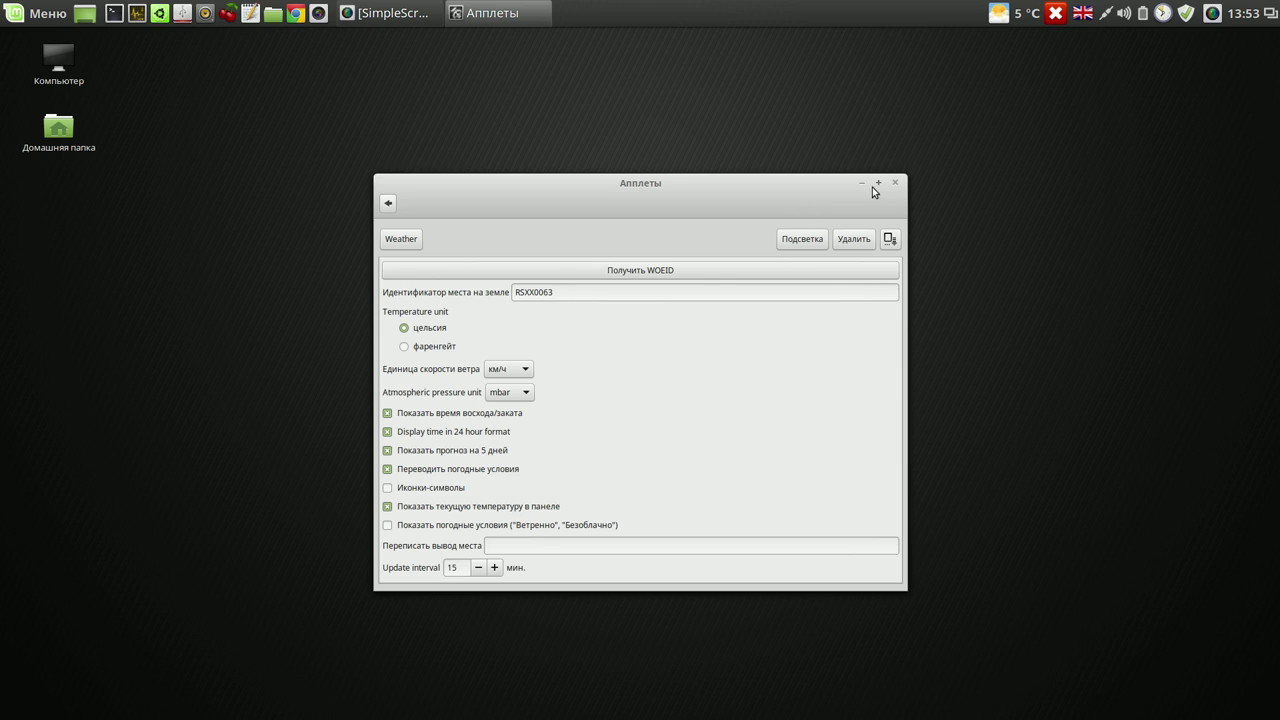
# Replace the Weather applet's location ID with the copied code RSXX0111 and check the forecast it shows.
pyautogui.moveTo(580, 289); pyautogui.dragTo(506, 294)
pyautogui.rightClick(517, 292)
pyautogui.click(556, 334)
pyautogui.click(896, 184)
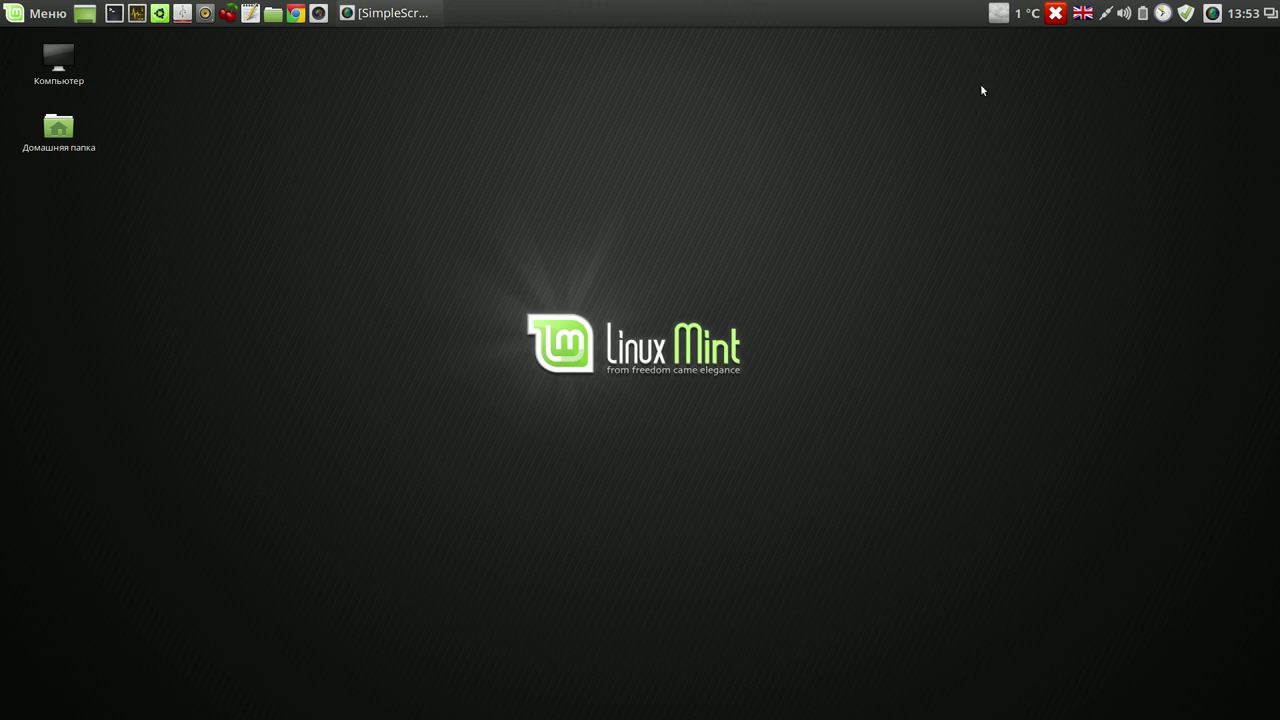
pyautogui.click(998, 13)
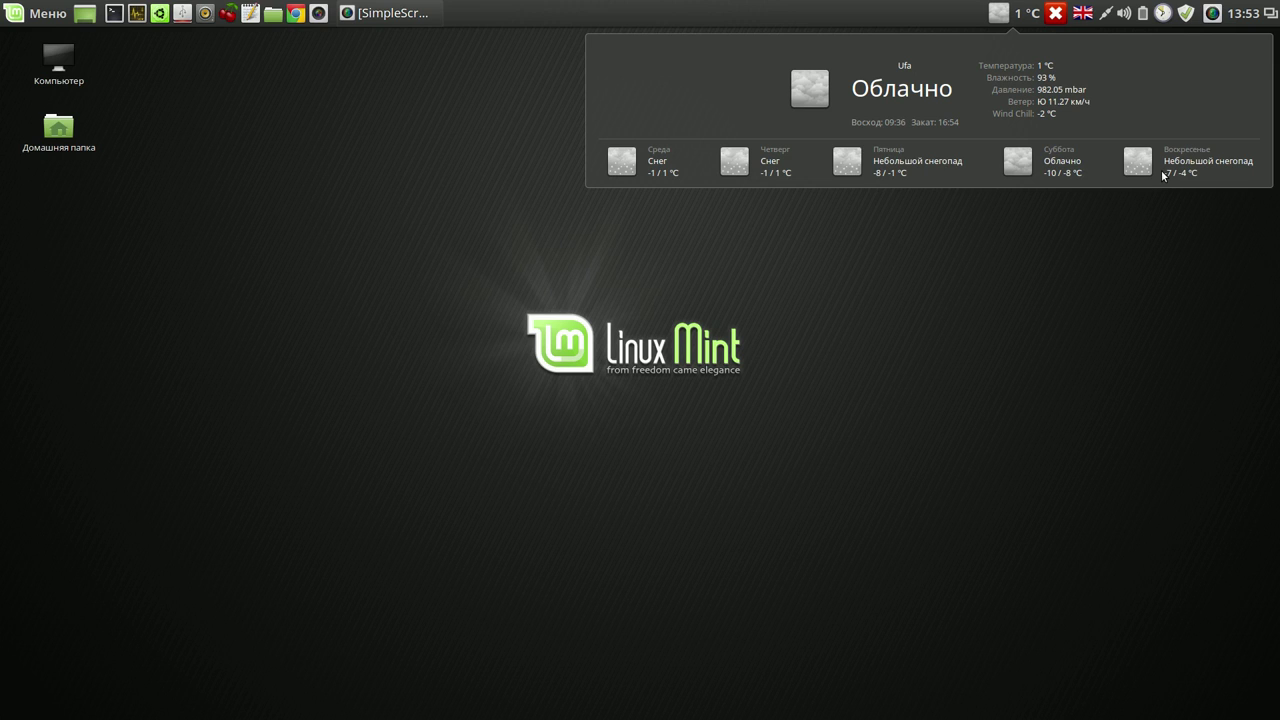
pyautogui.click(799, 18)
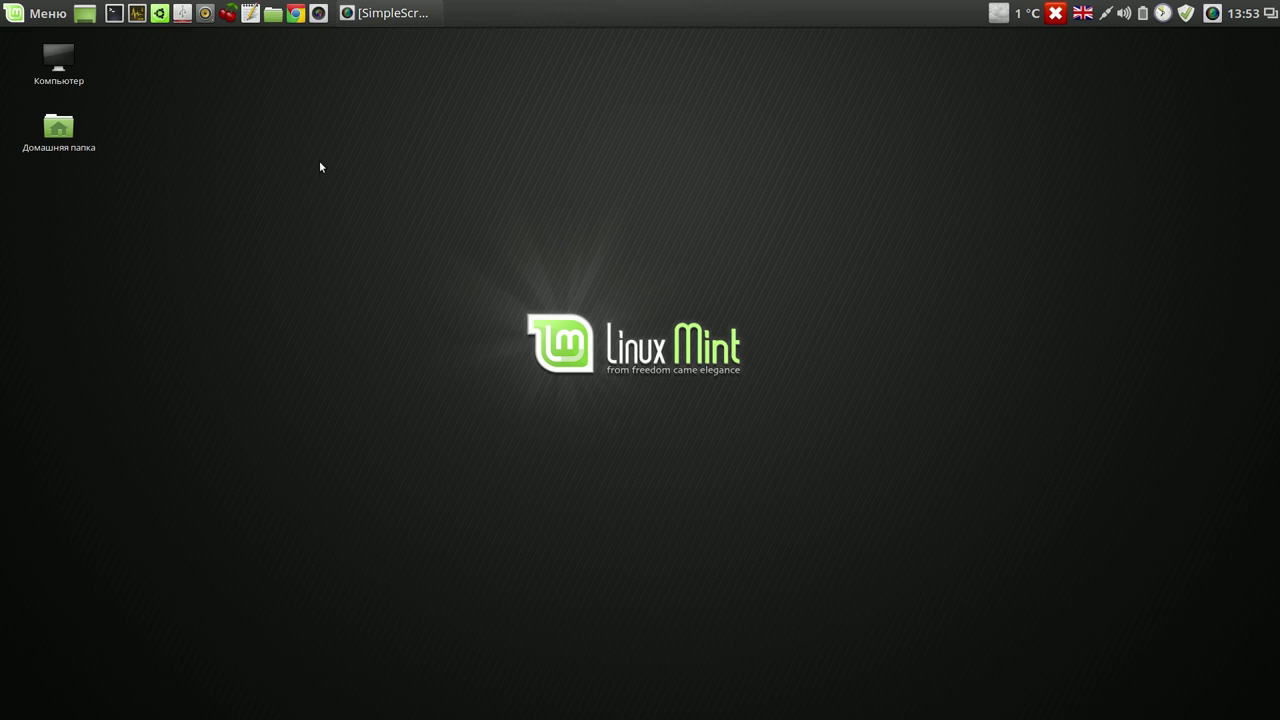
# Open Users and Groups in the system settings, entering the account password, and display the existing user account's details.
pyautogui.click(22, 17)
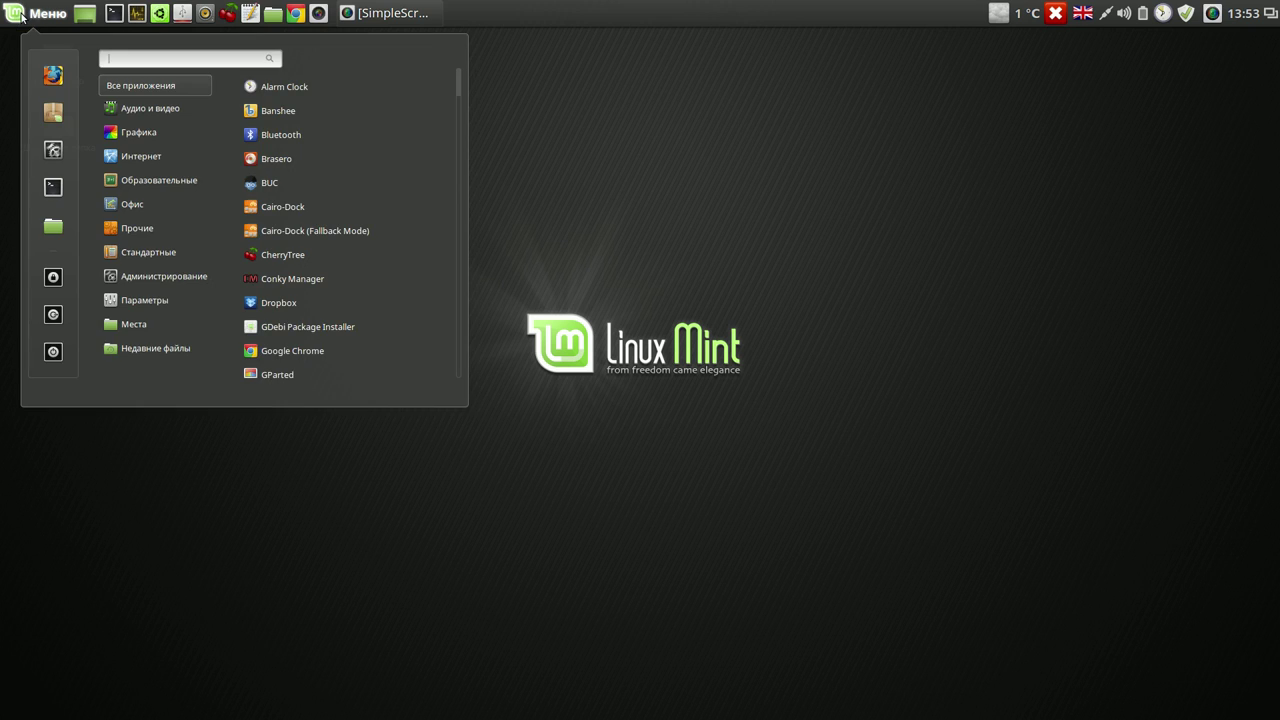
pyautogui.click(53, 148)
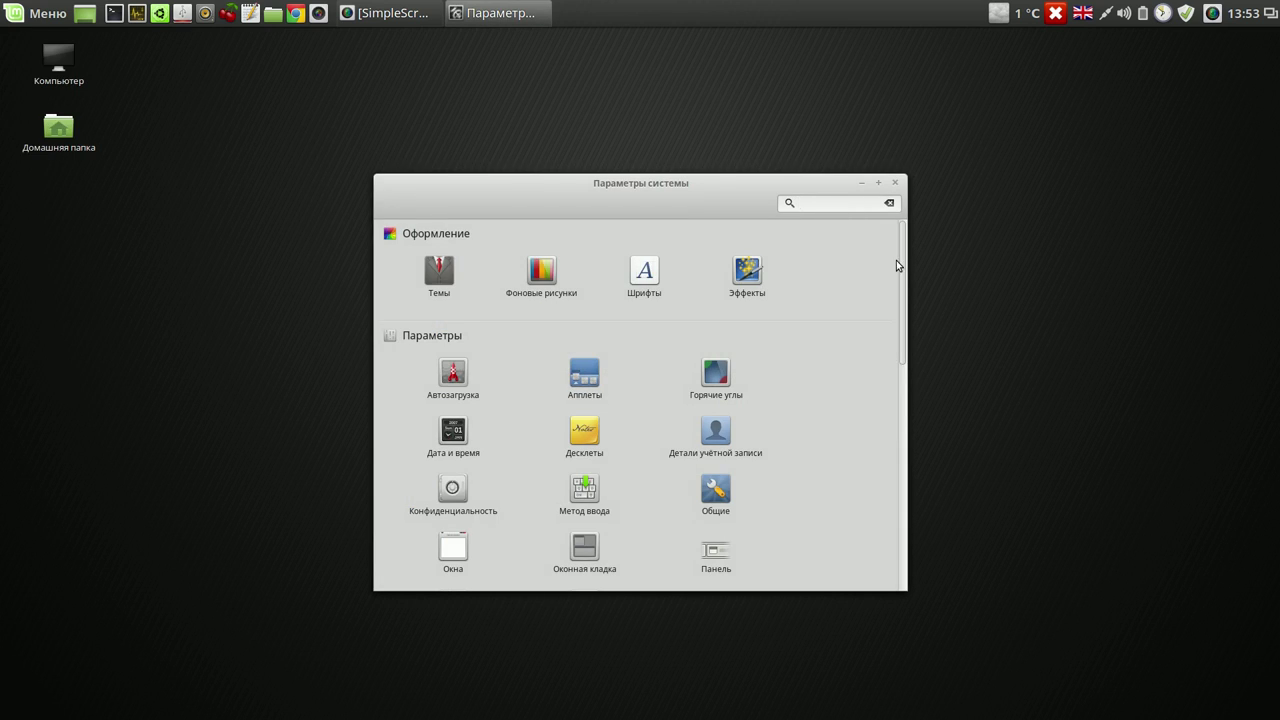
pyautogui.moveTo(899, 265); pyautogui.dragTo(914, 542)
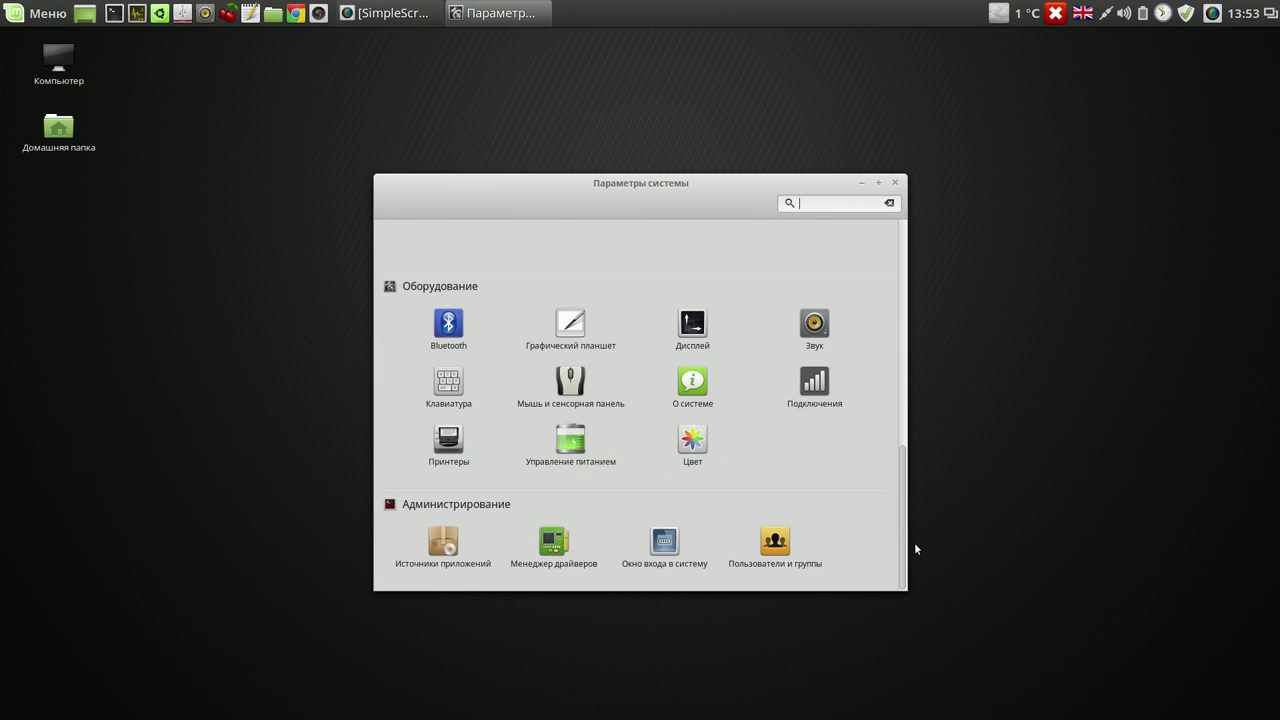
pyautogui.click(770, 553)
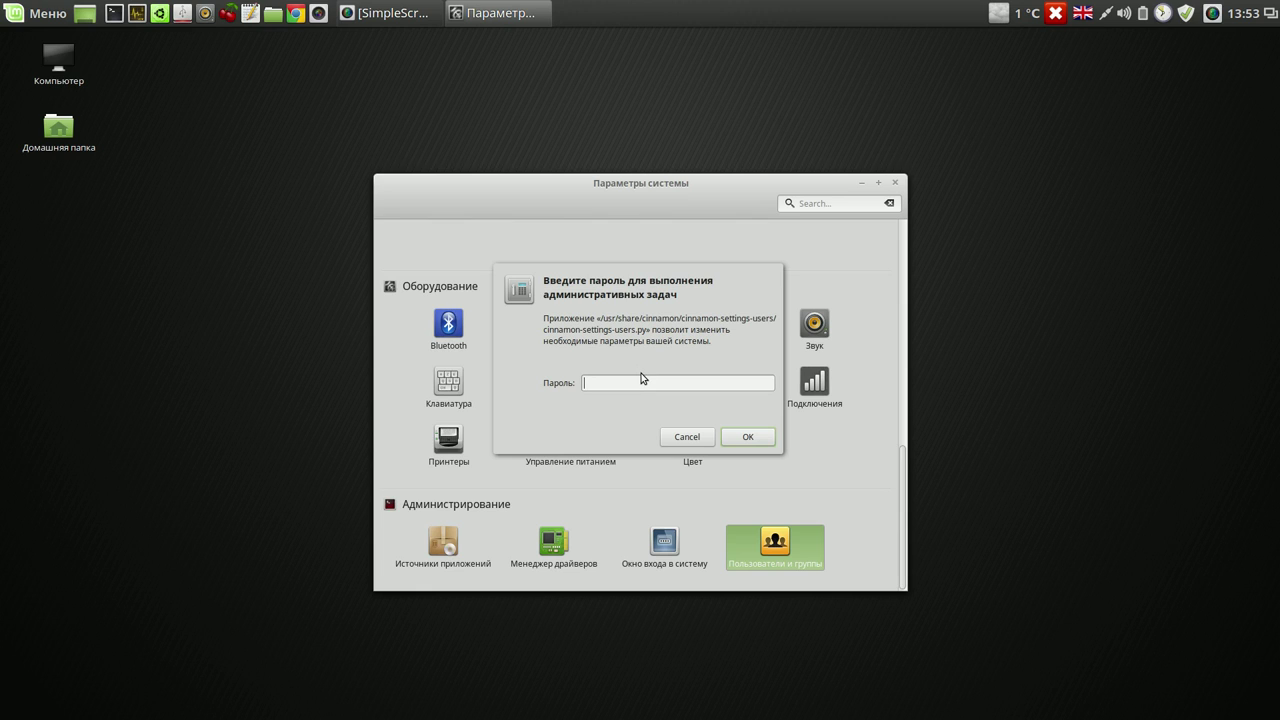
pyautogui.press('Return')
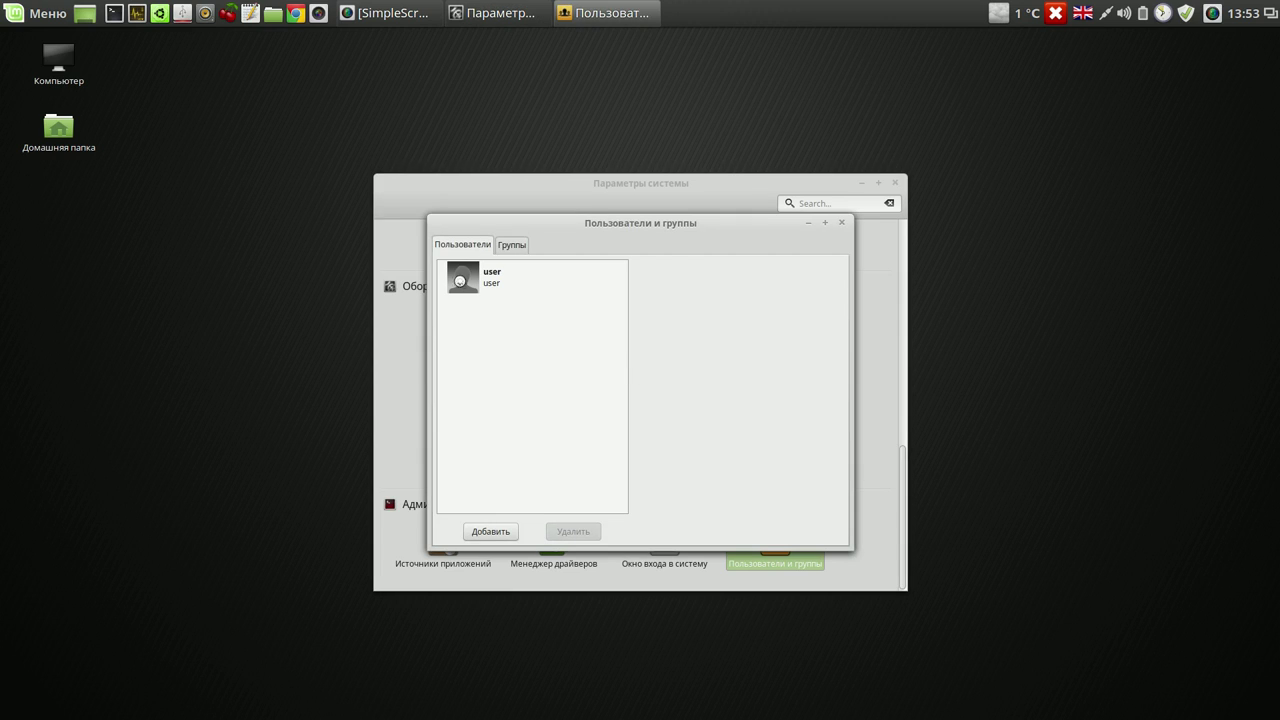
pyautogui.click(467, 283)
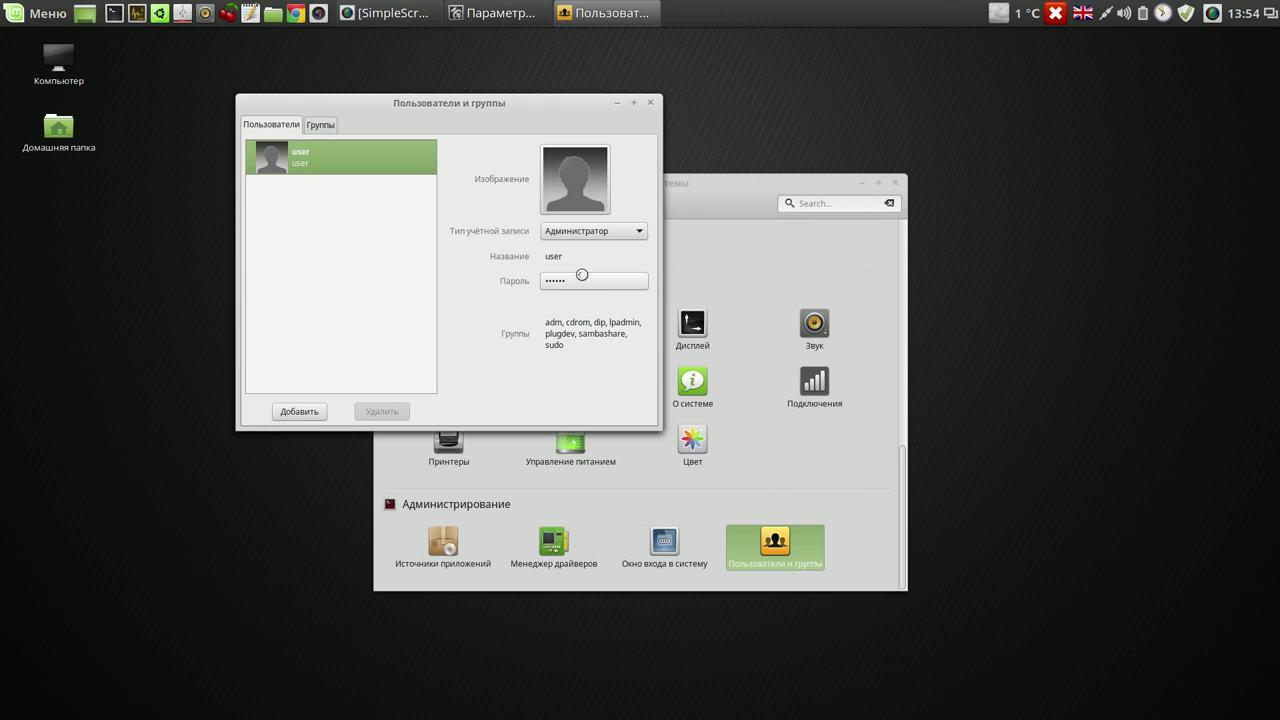
# Try entering and confirming a new password for the user account, cancel the change, and close the settings windows.
pyautogui.click(571, 280)
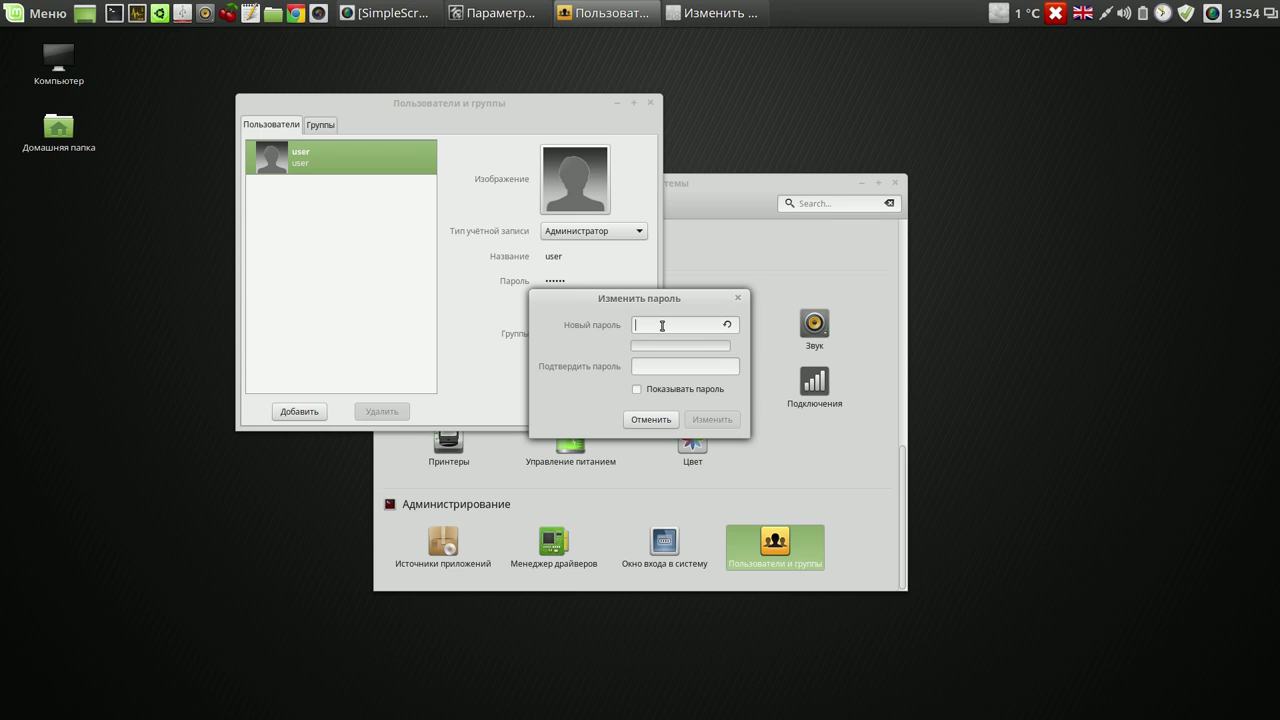
pyautogui.write('•••••••')
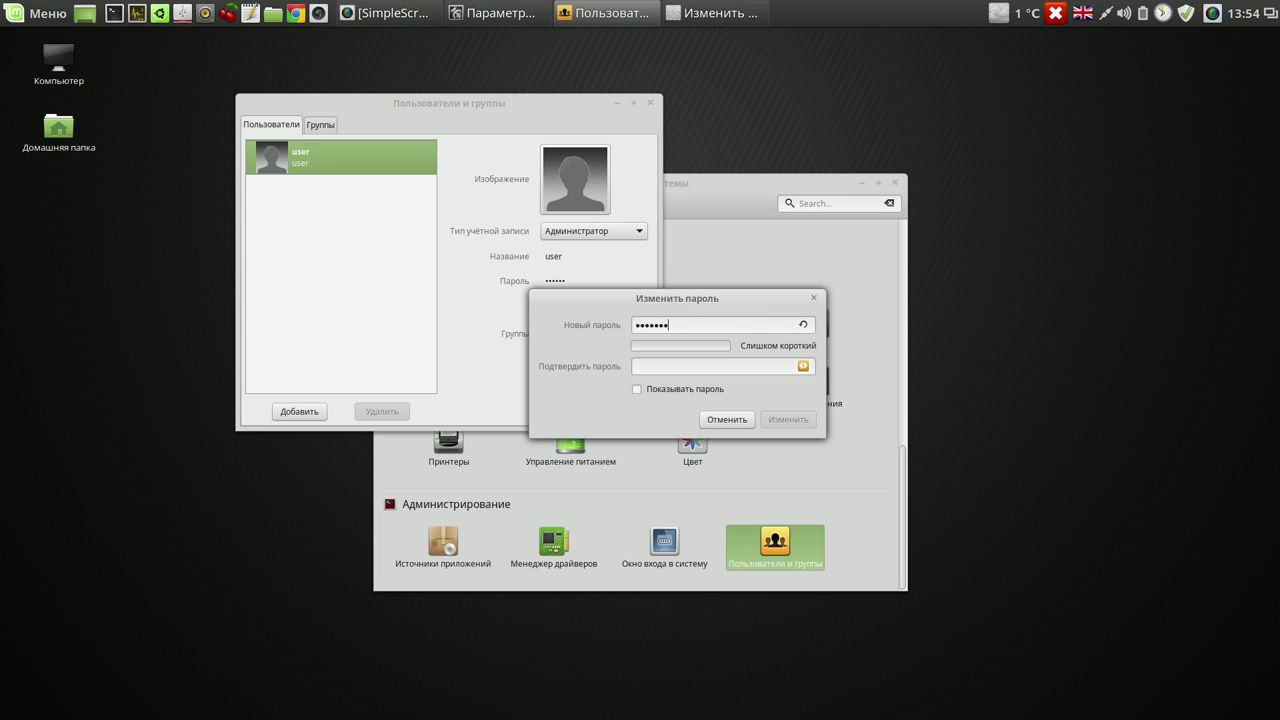
pyautogui.write('•')
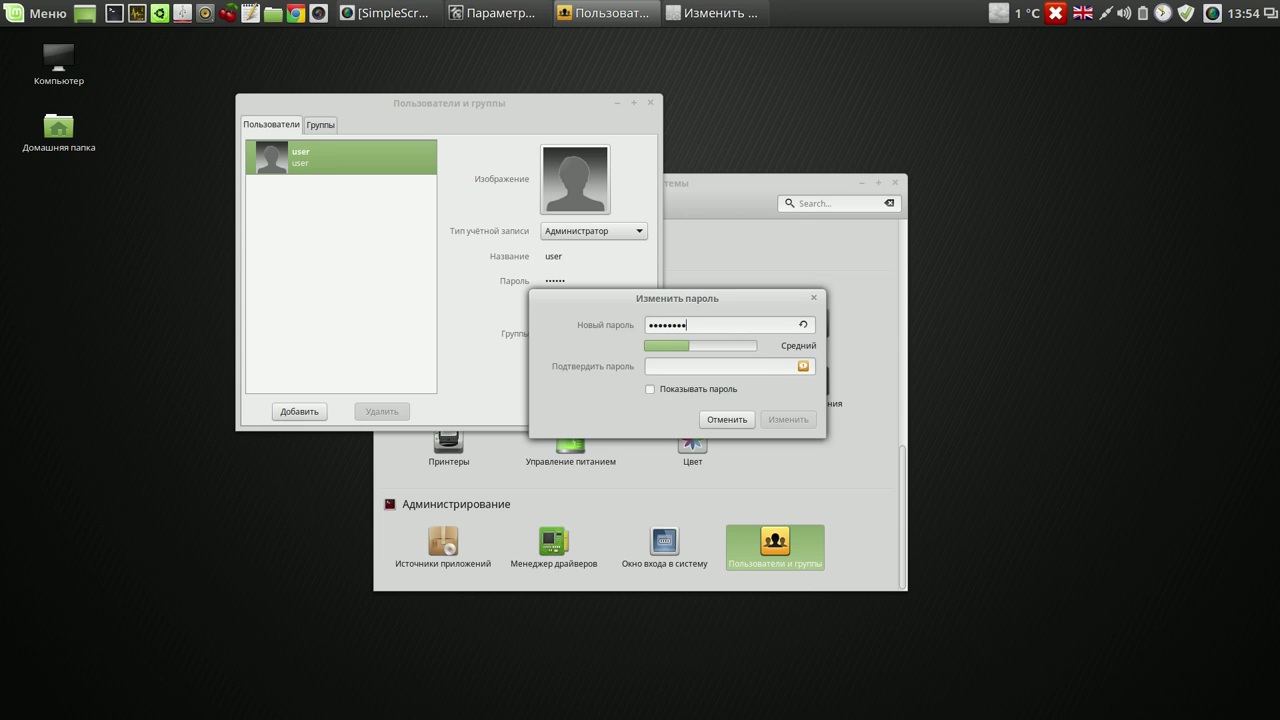
pyautogui.click(713, 370)
pyautogui.write('••••••••')
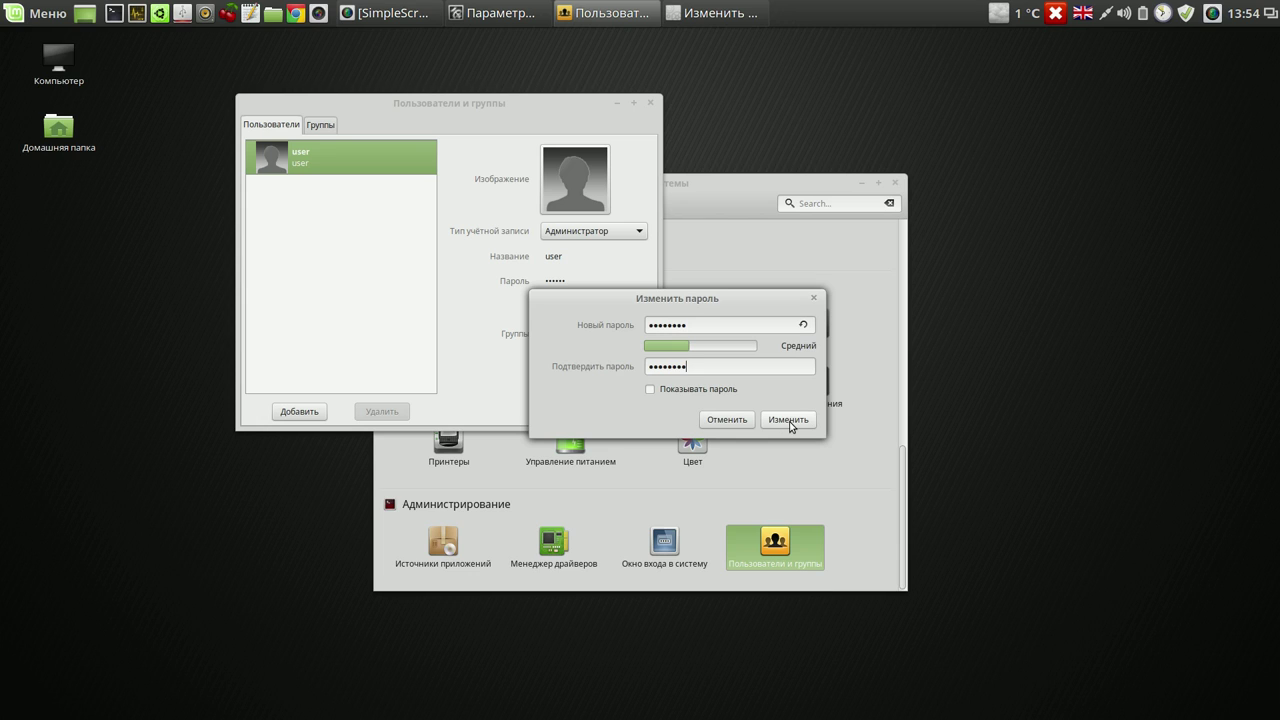
pyautogui.click(727, 419)
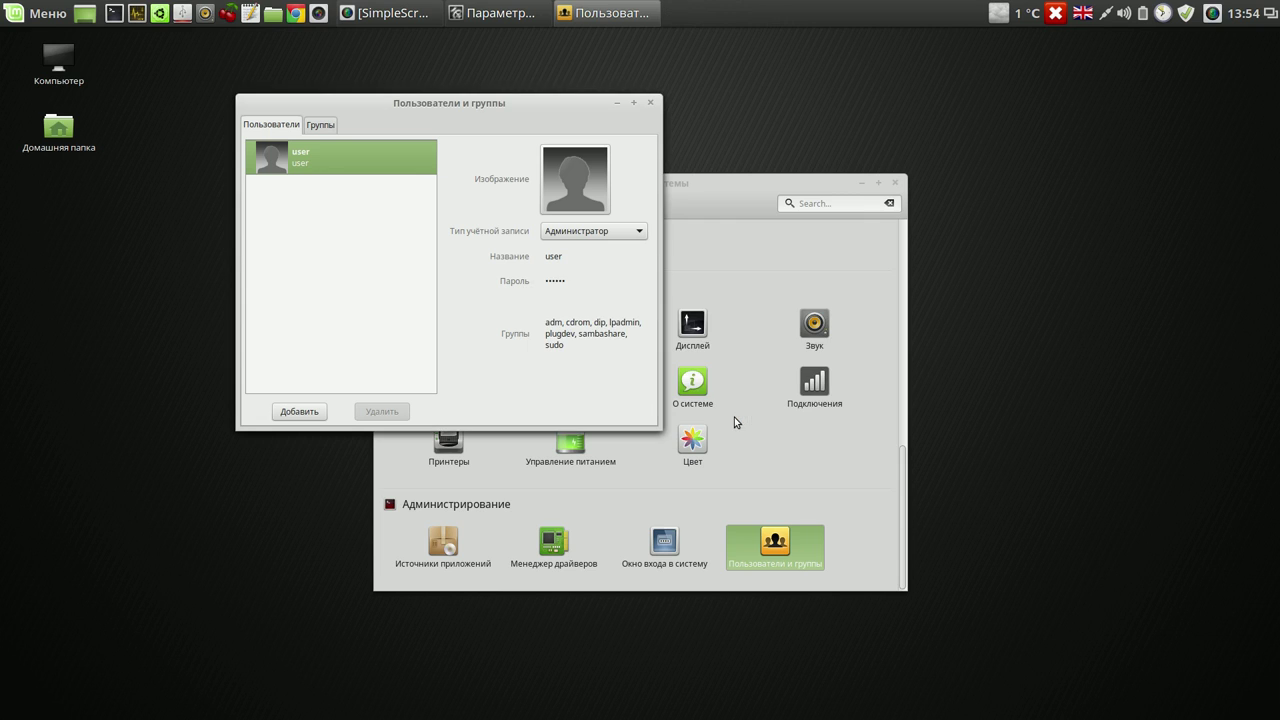
pyautogui.click(651, 105)
pyautogui.click(895, 183)
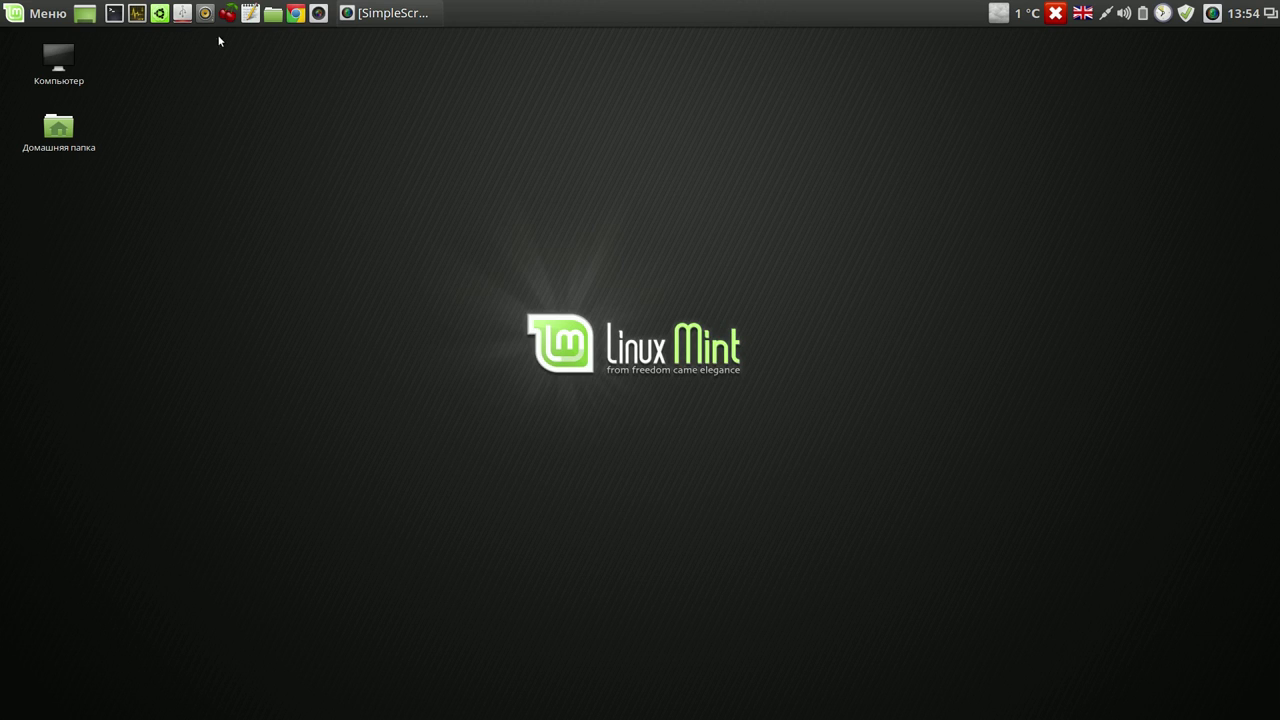
# Look over the Audio and Video applications and open the Software Manager, entering the account password.
pyautogui.click(43, 18)
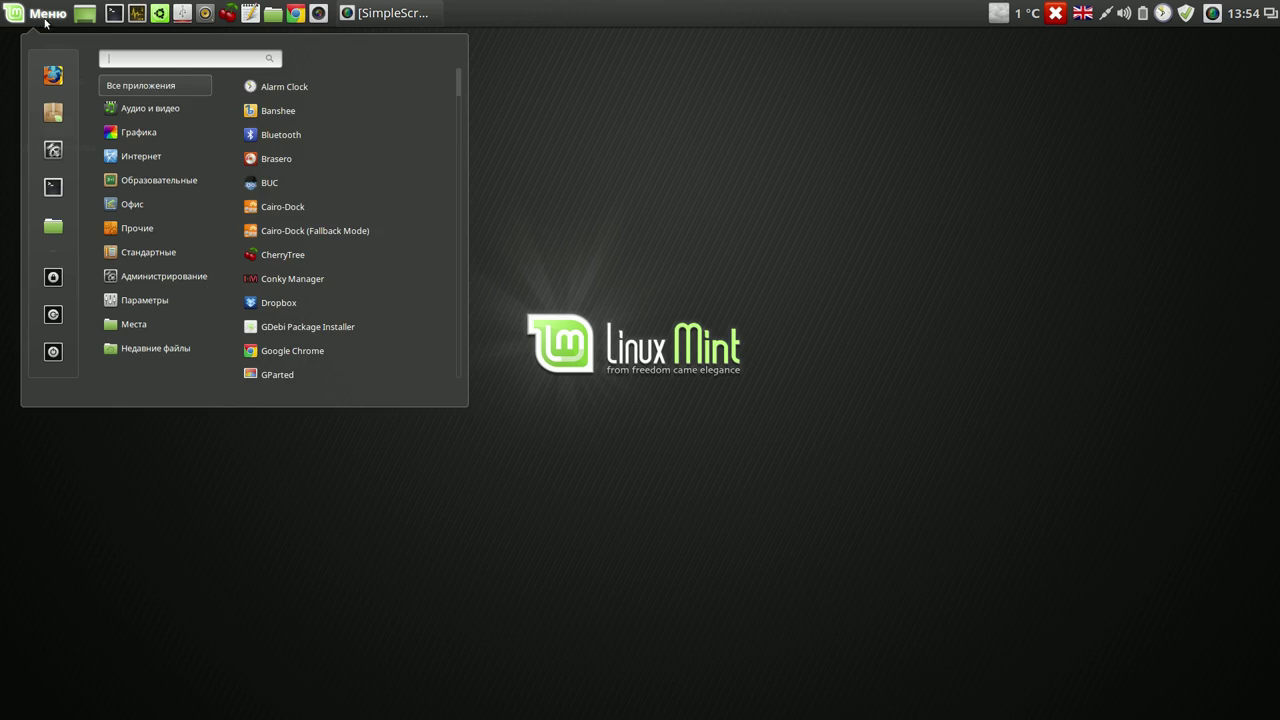
pyautogui.moveTo(125, 110)
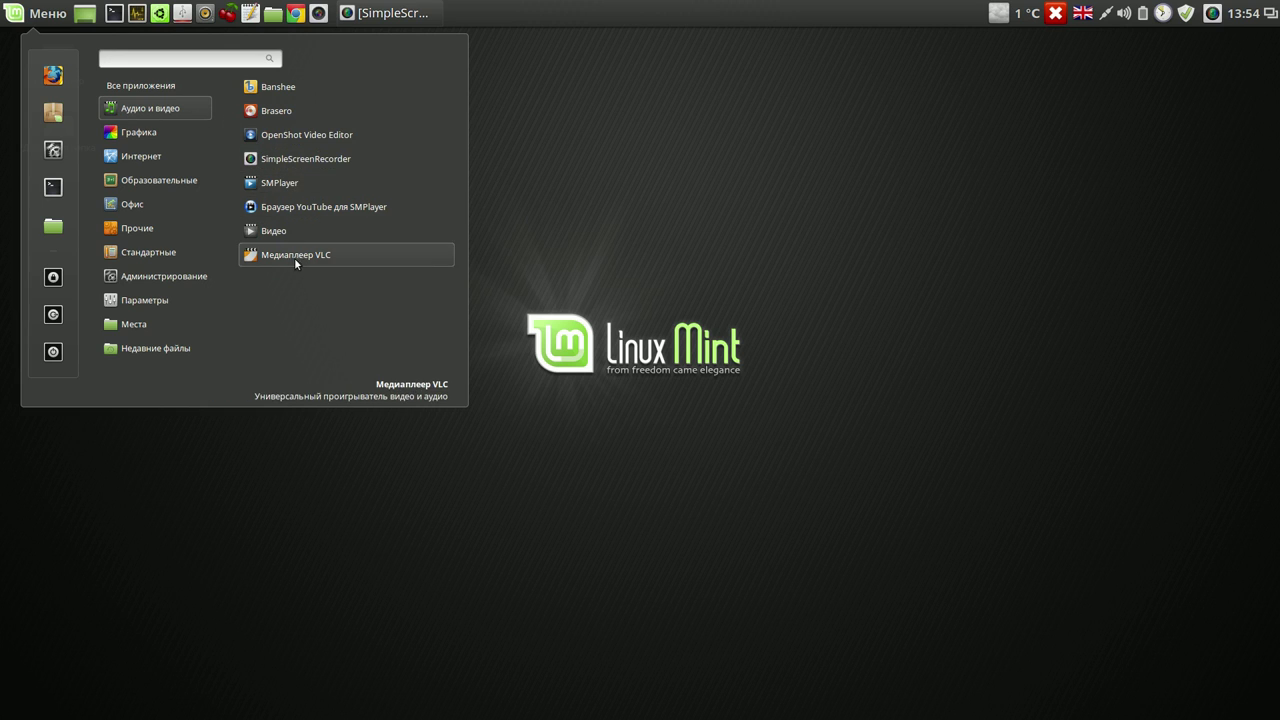
pyautogui.click(53, 113)
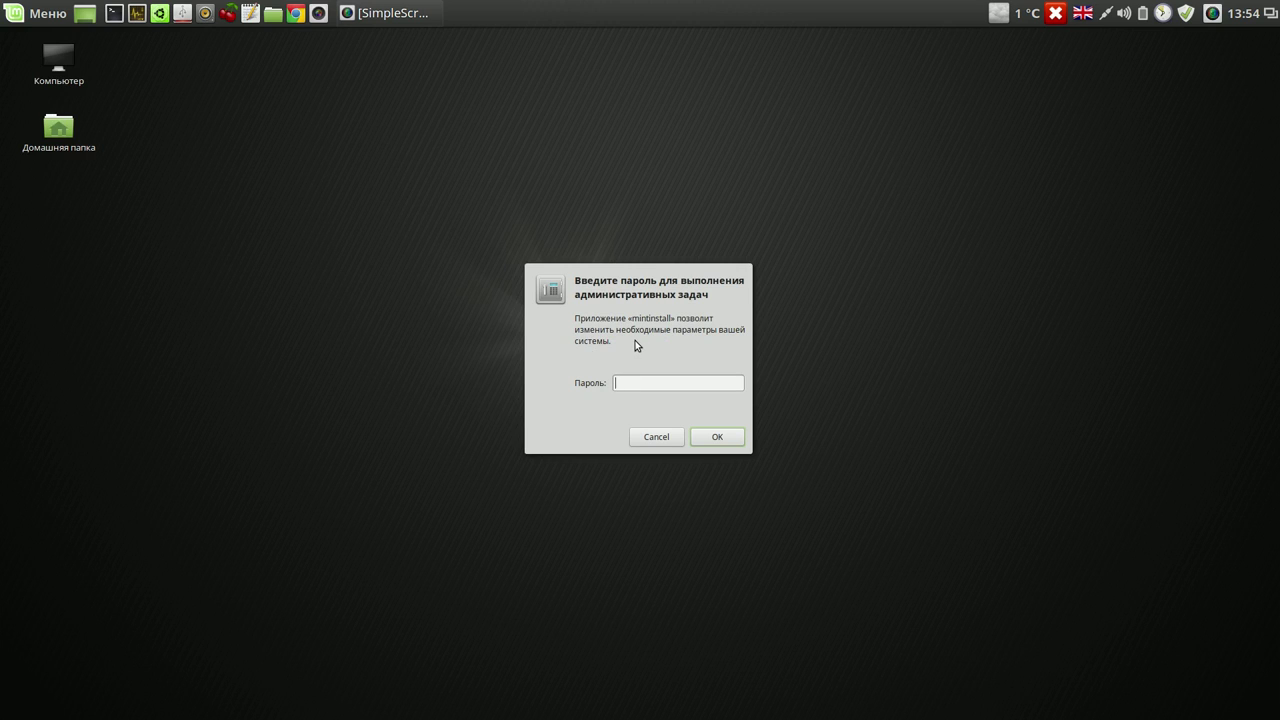
pyautogui.write('****')
pyautogui.press('Return')
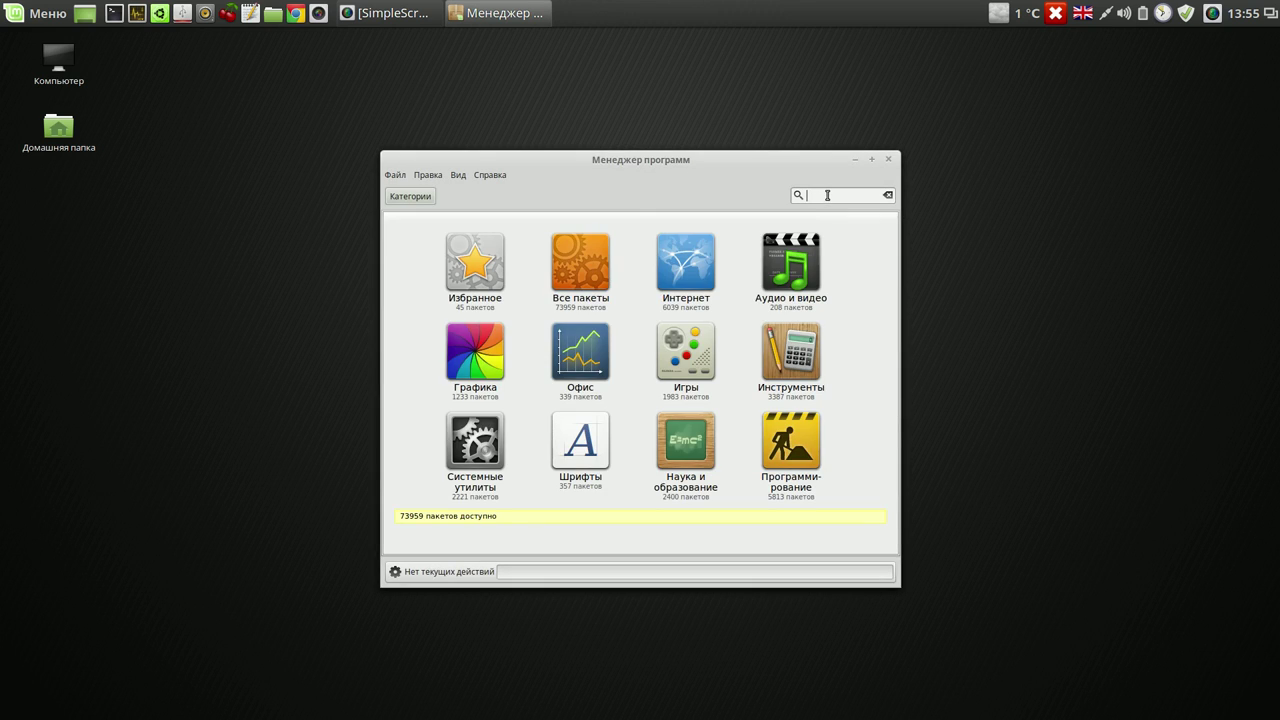
# Search the packages for "ttf", install ttf-mscorefonts-installer with its EULA accepted, and close the Software Manager.
pyautogui.write('ttf')
pyautogui.press('Return')
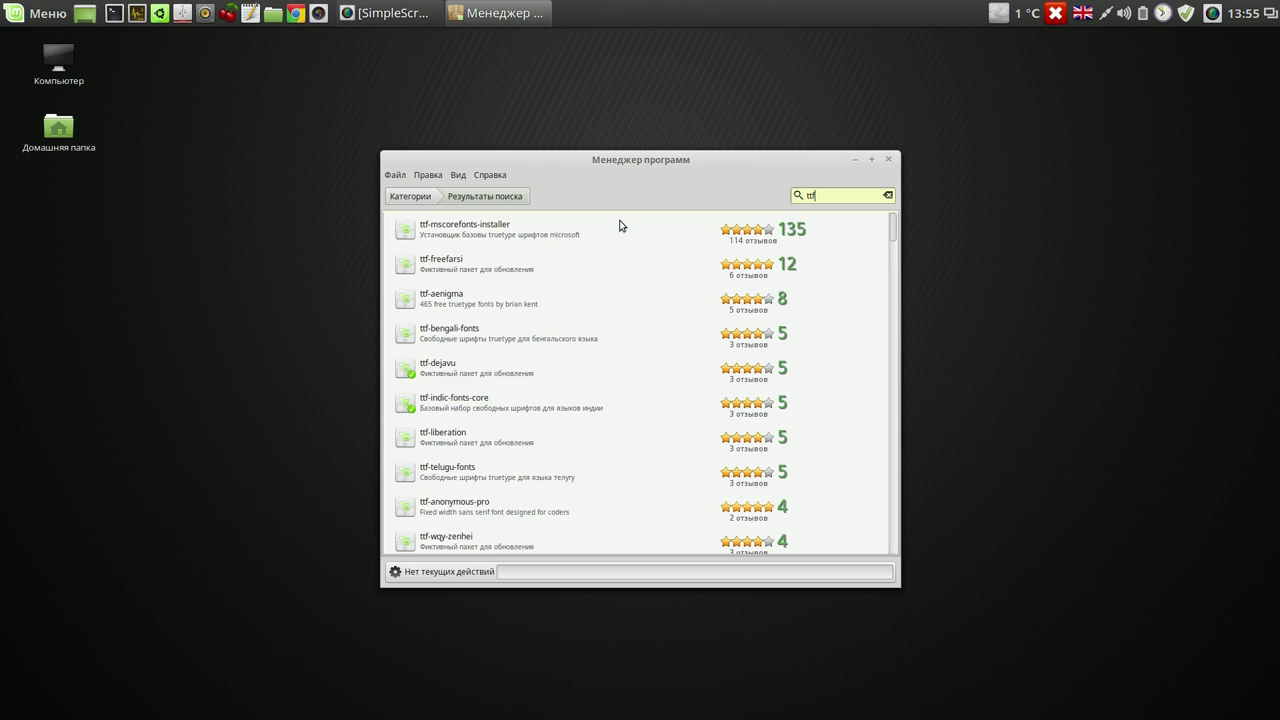
pyautogui.click(544, 232)
pyautogui.click(544, 230)
pyautogui.click(838, 340)
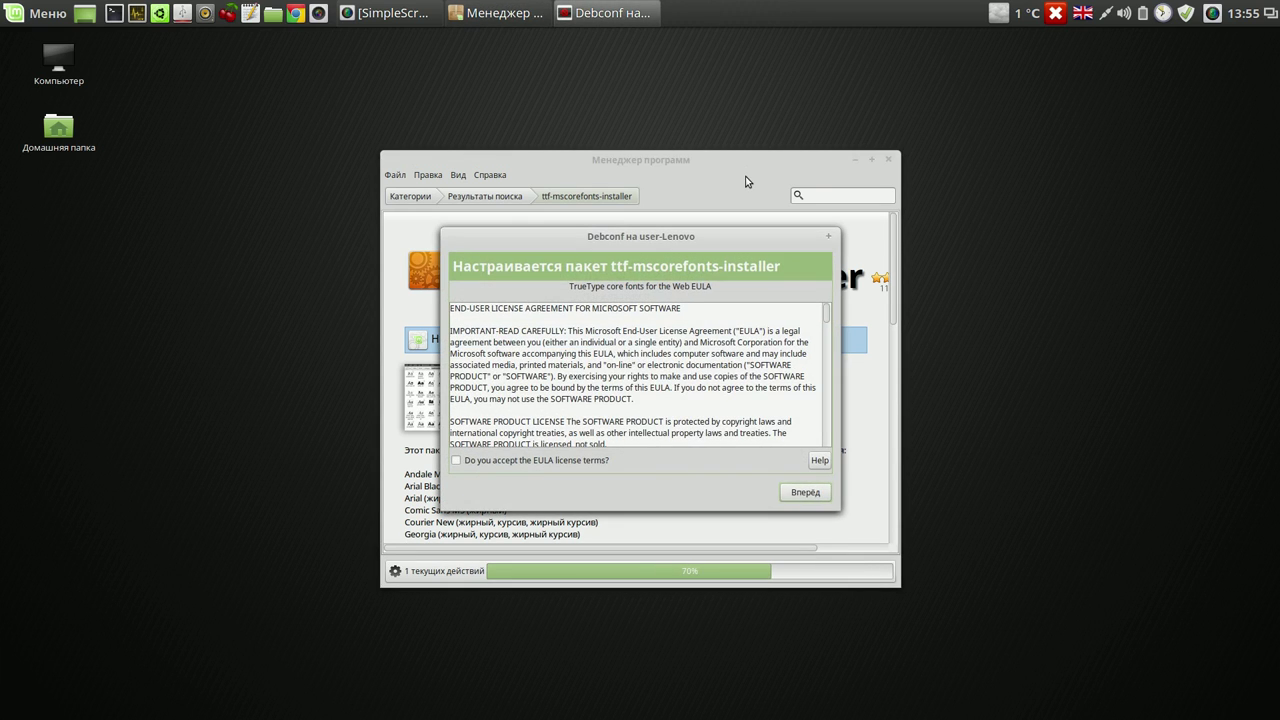
pyautogui.click(458, 461)
pyautogui.click(803, 492)
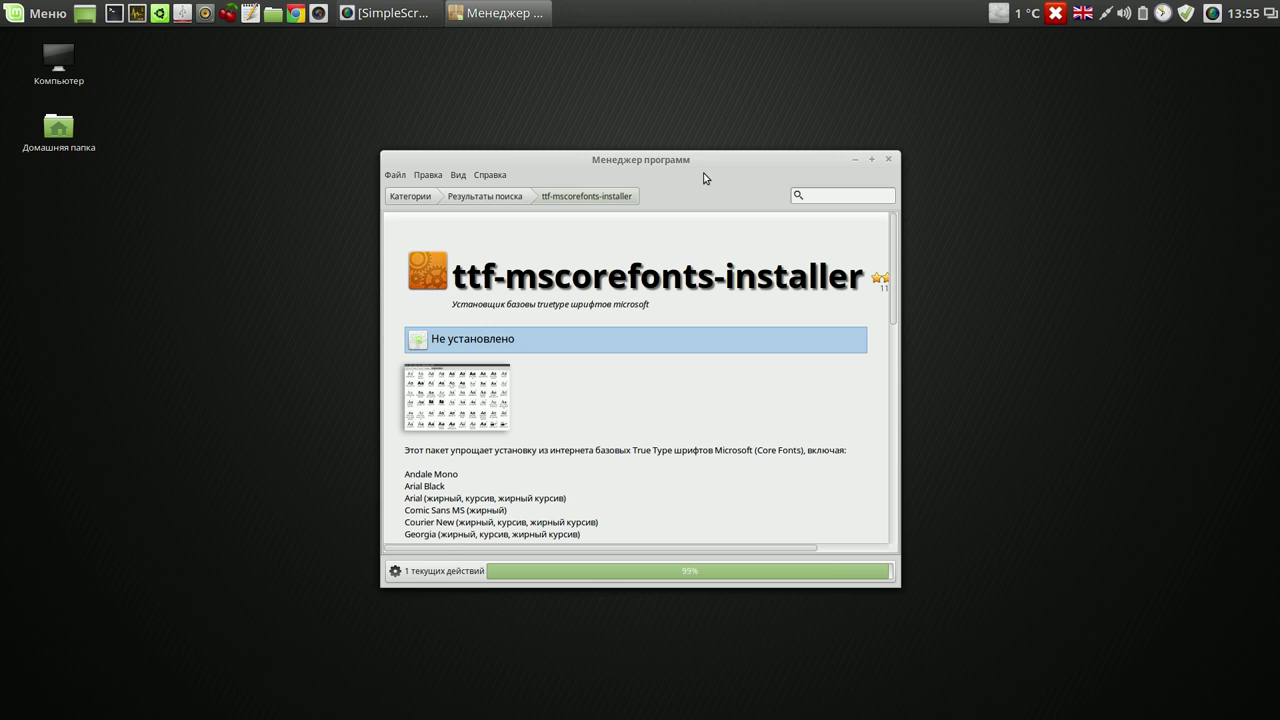
pyautogui.click(888, 159)
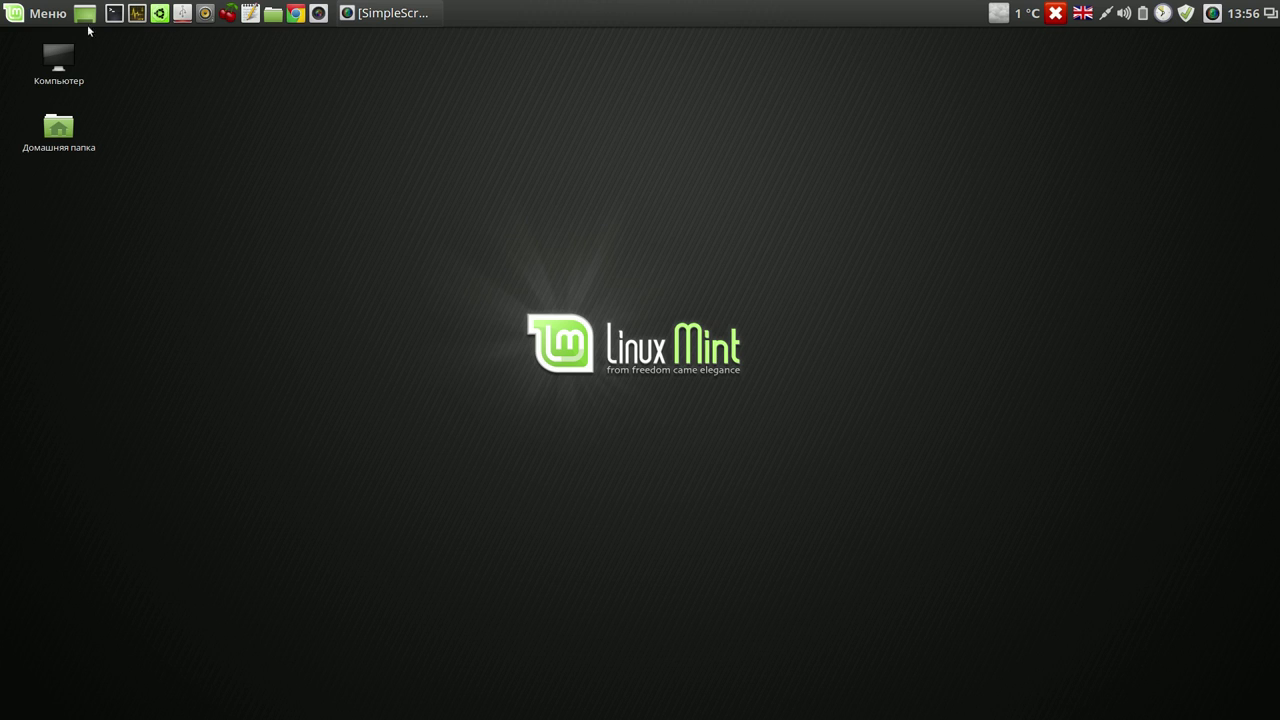
# Search the applications for "var", launch the Variety wallpaper changer, and open its preferences.
pyautogui.click(50, 14)
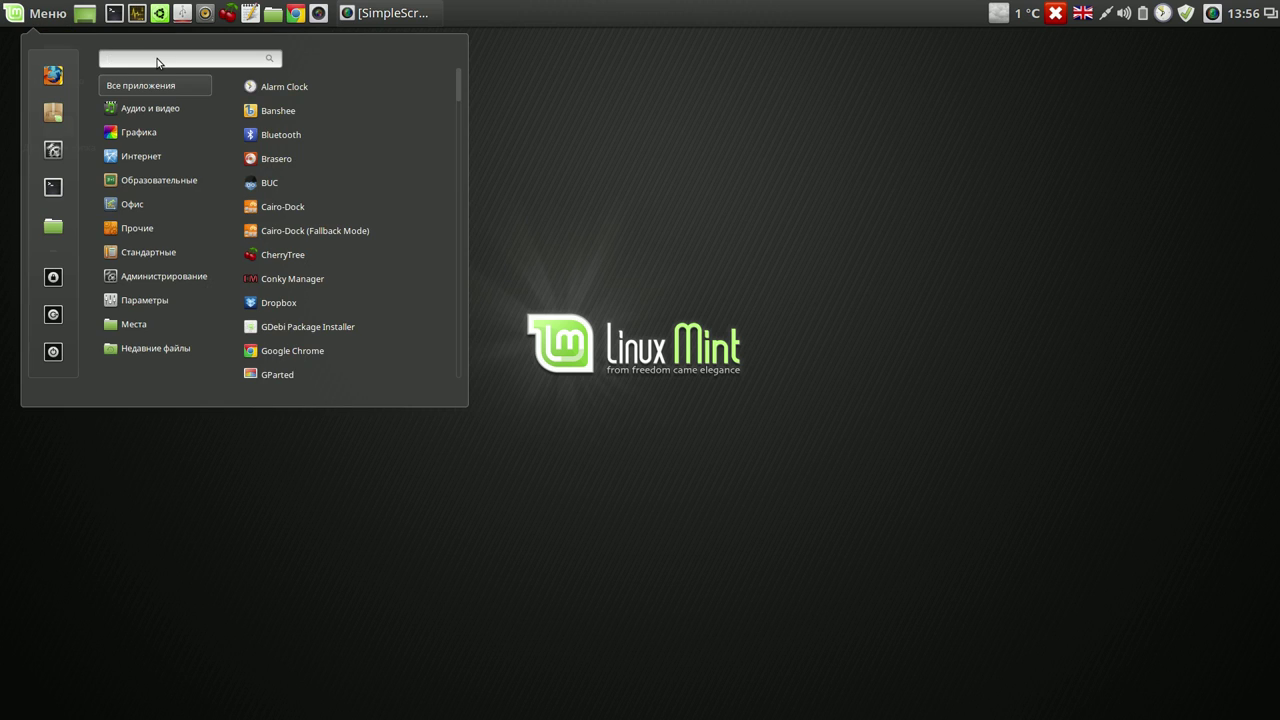
pyautogui.write('var')
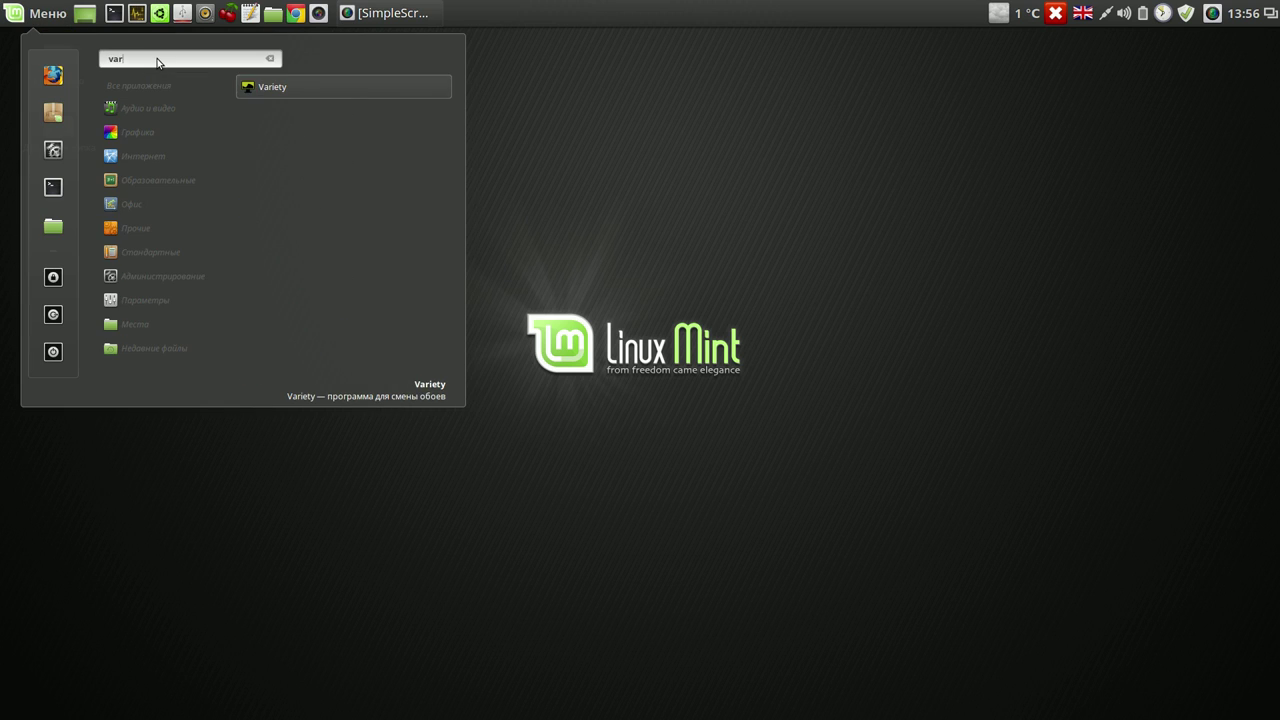
pyautogui.click(311, 88)
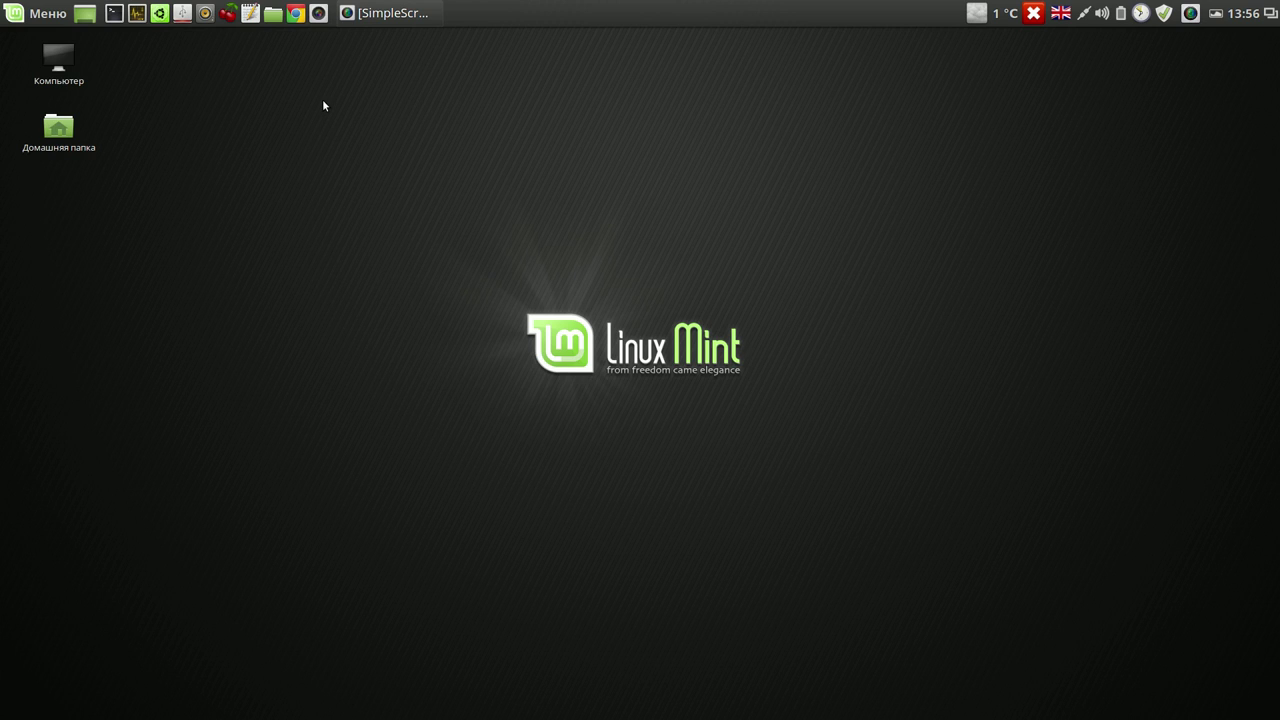
pyautogui.click(1218, 14)
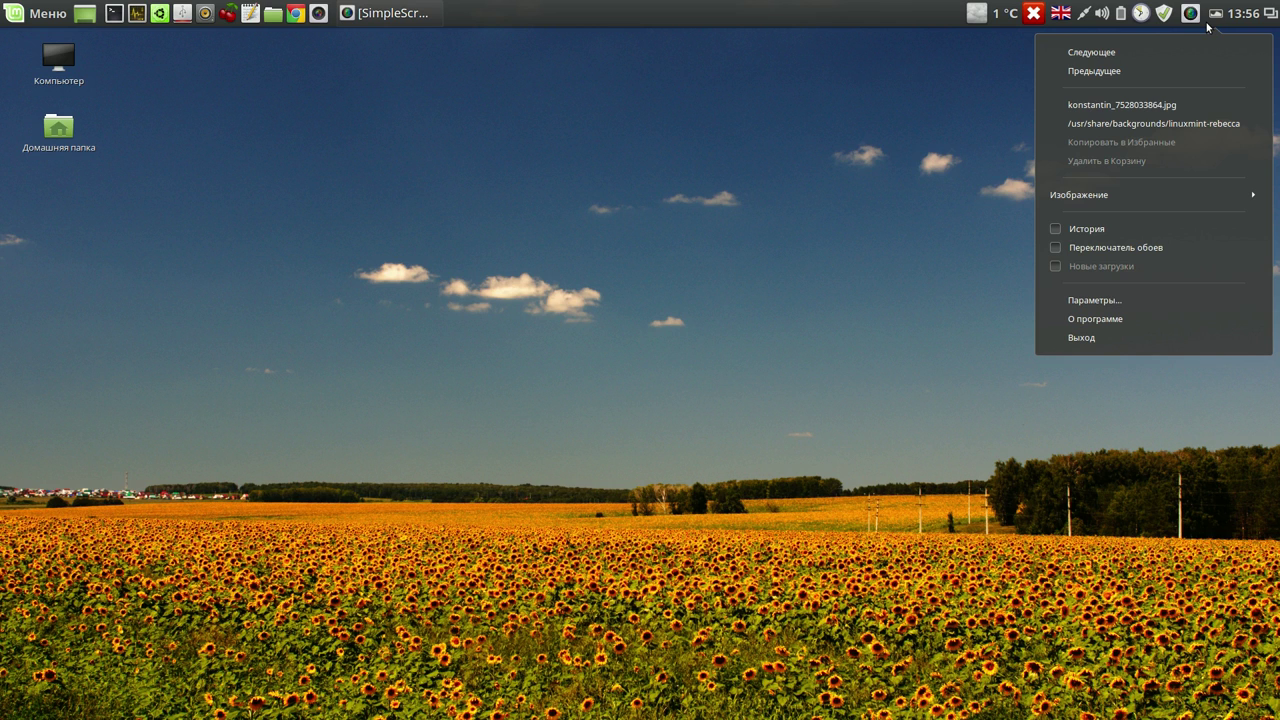
pyautogui.click(1095, 300)
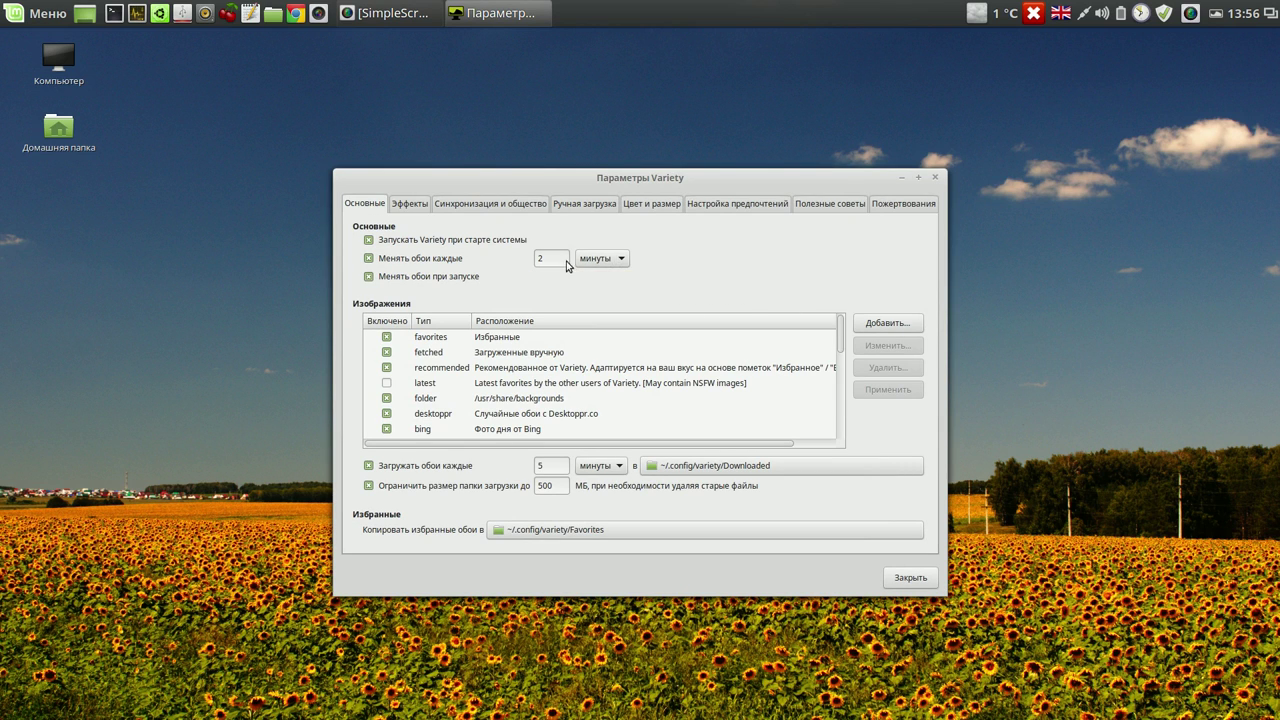
# Look over the time units available for Variety's wallpaper change interval and close the preferences.
pyautogui.click(620, 259)
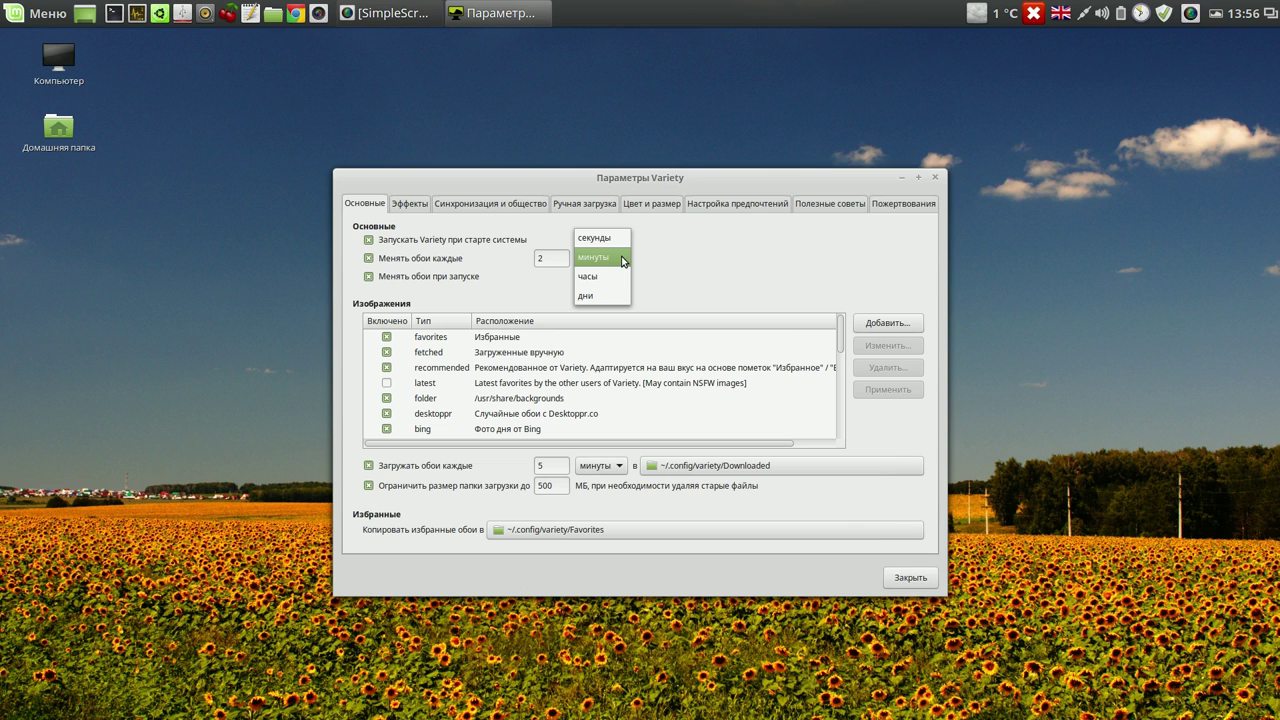
pyautogui.click(730, 262)
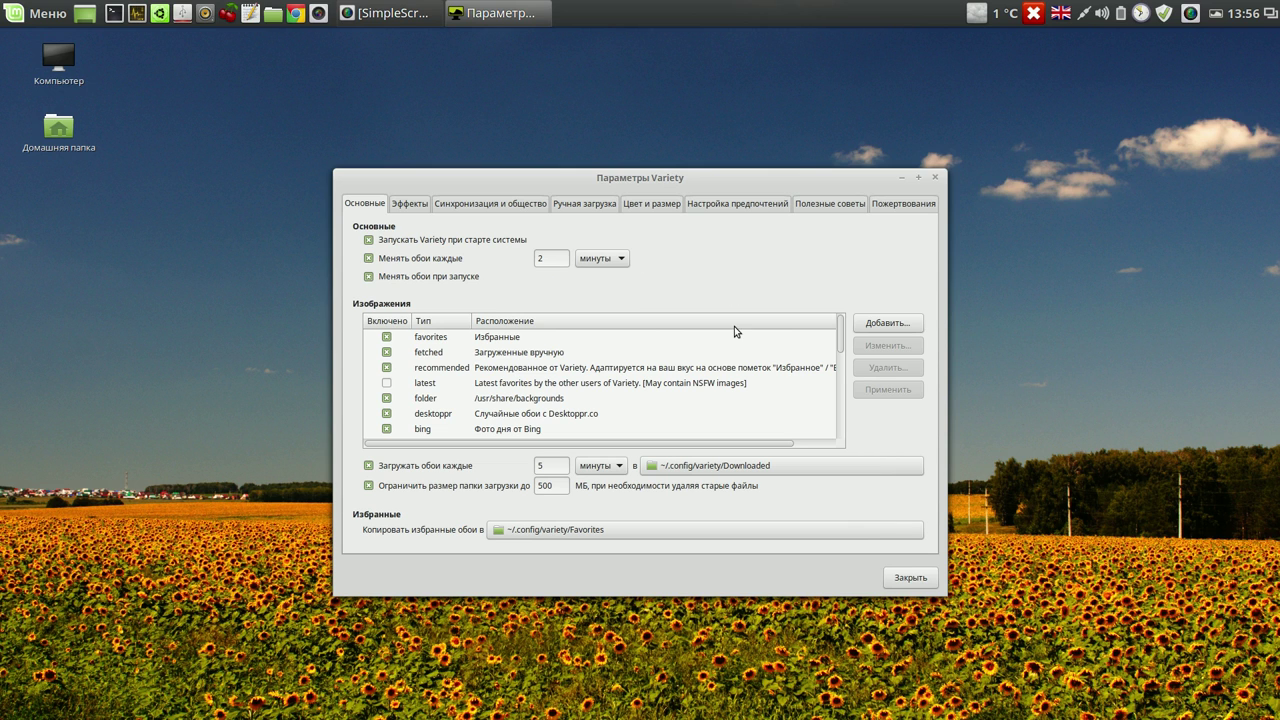
pyautogui.click(908, 578)
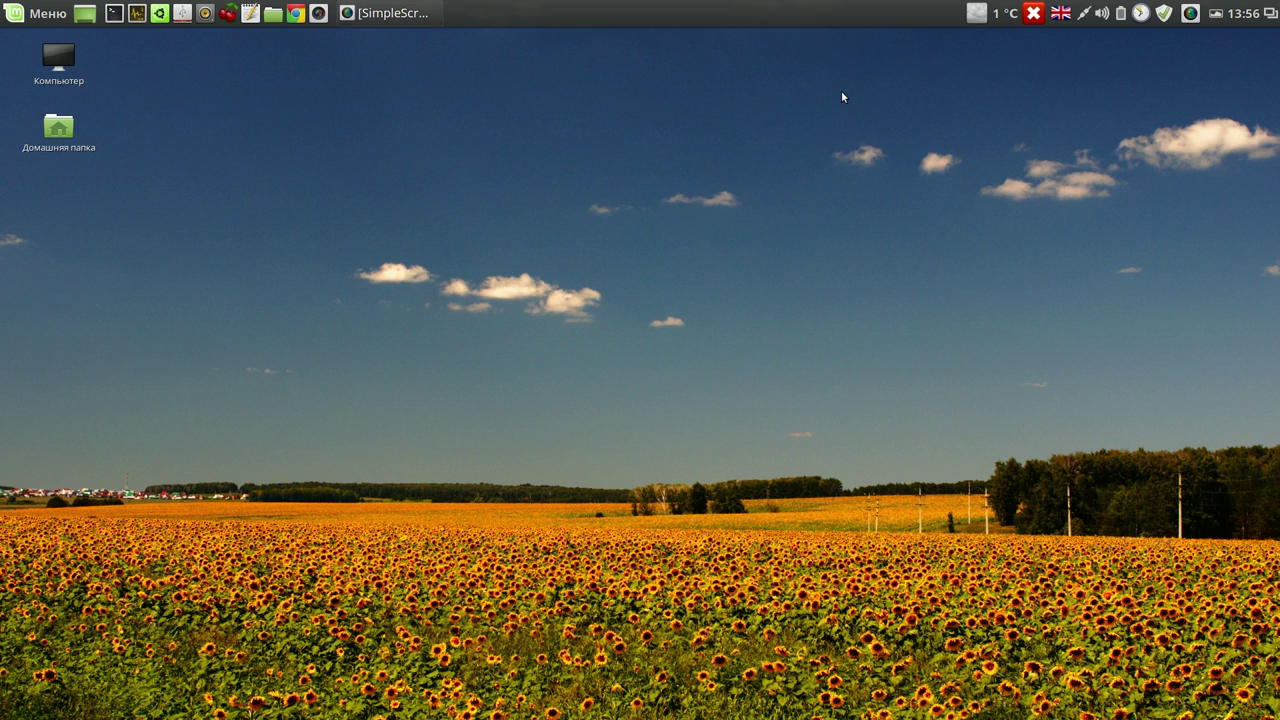
# In the system settings' startup applications, enable Variety and disable MEGASync and Dropbox.
pyautogui.click(35, 14)
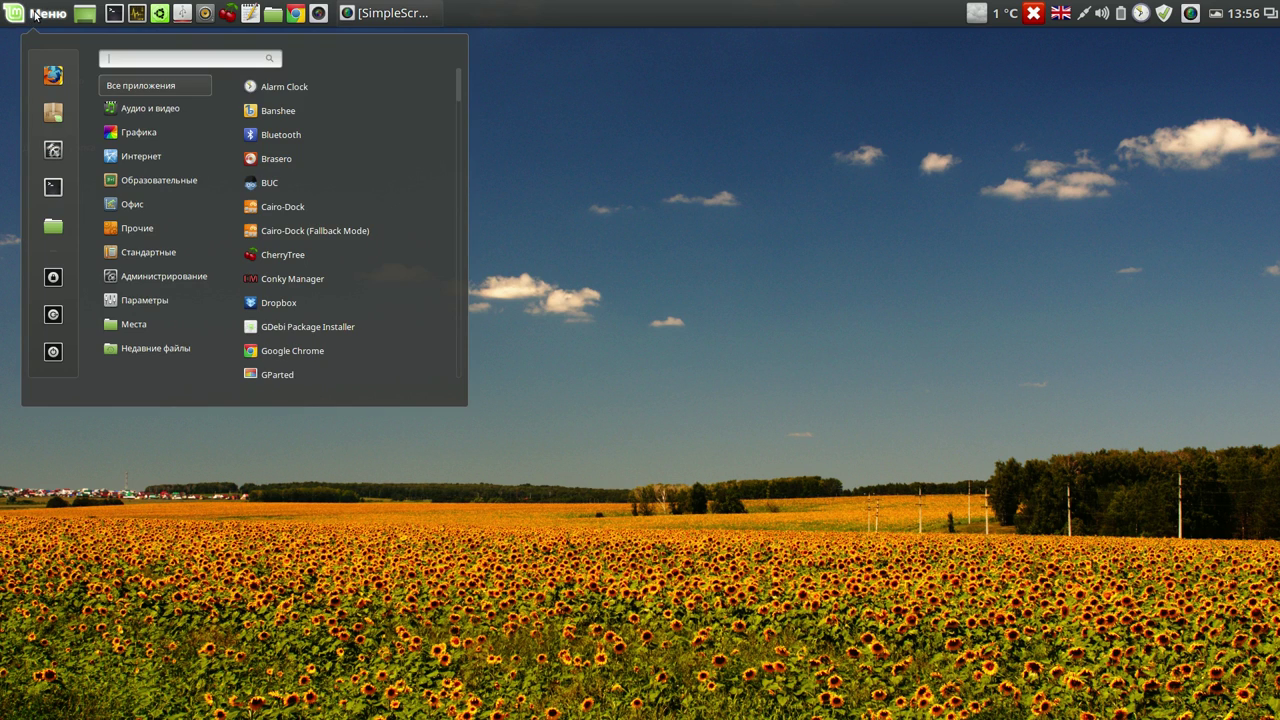
pyautogui.click(53, 149)
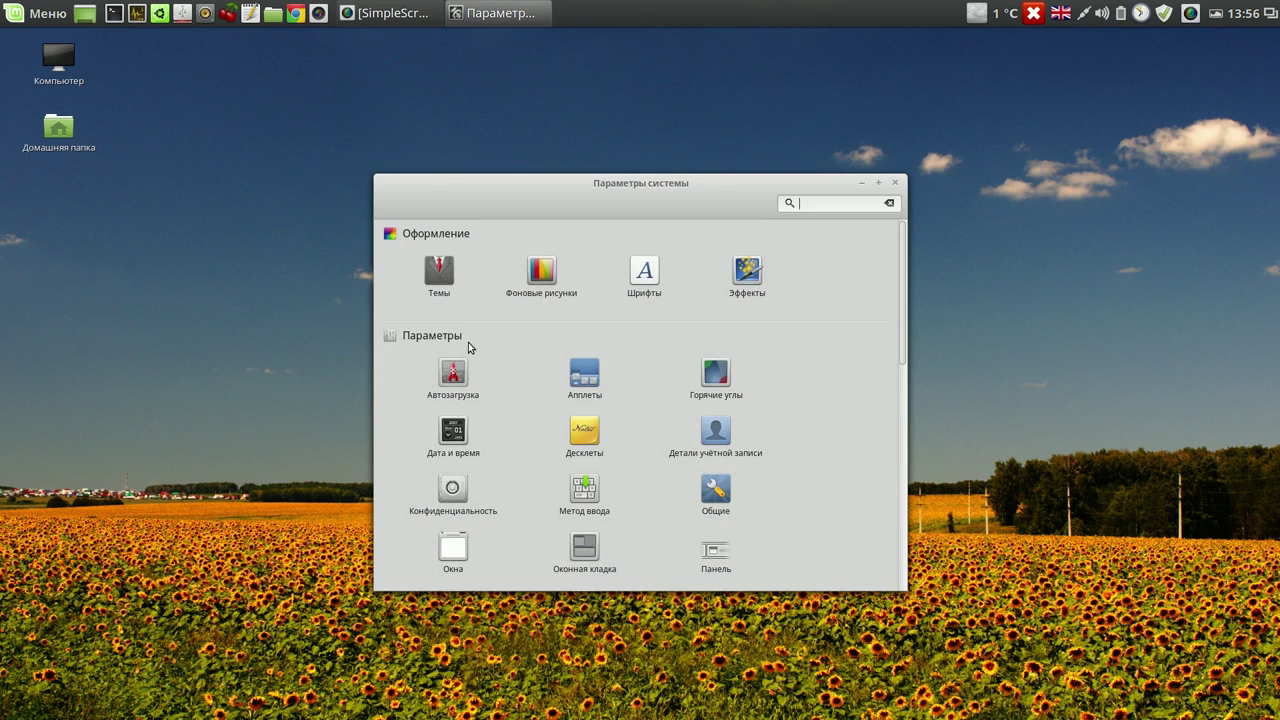
pyautogui.click(460, 375)
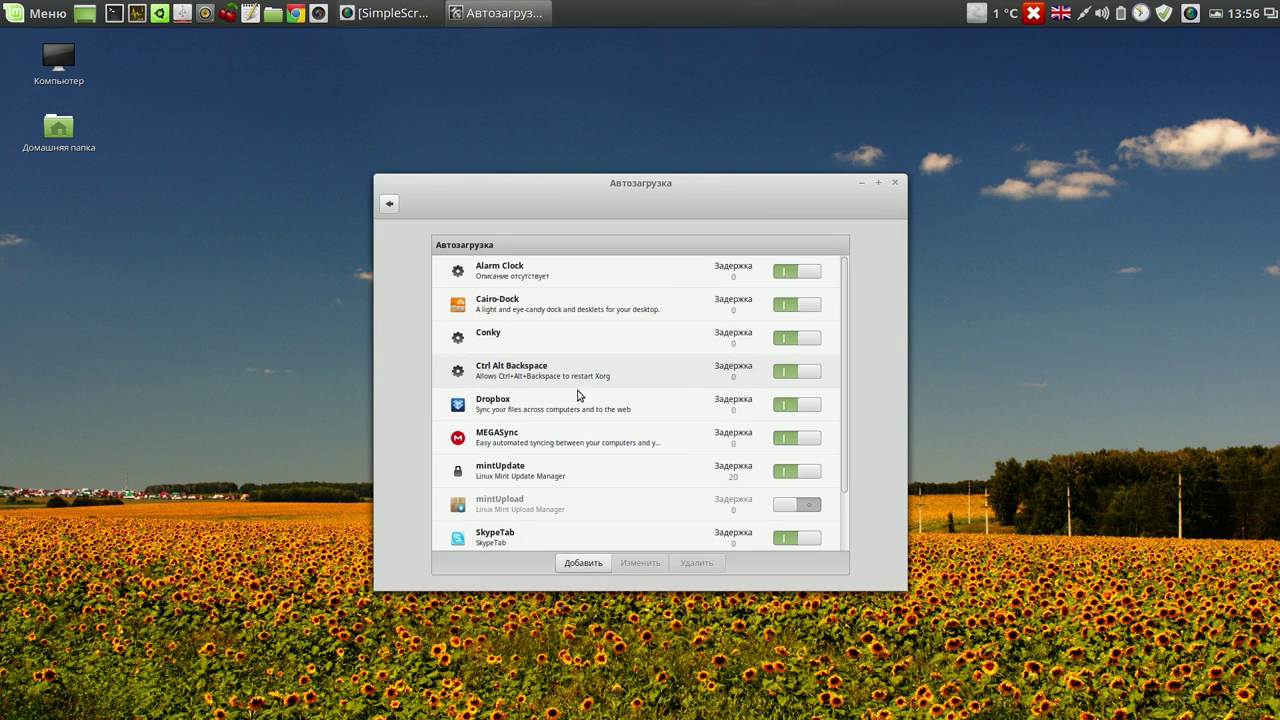
pyautogui.scroll(-2, 842, 360)
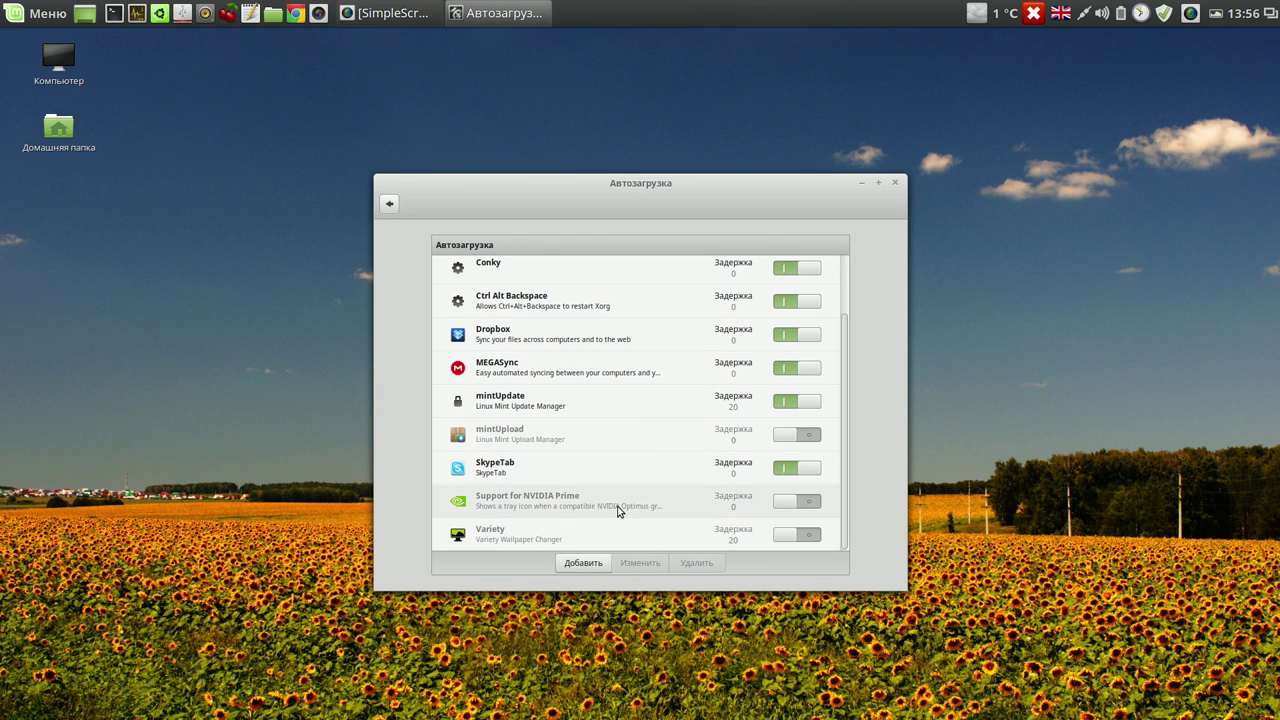
pyautogui.click(503, 538)
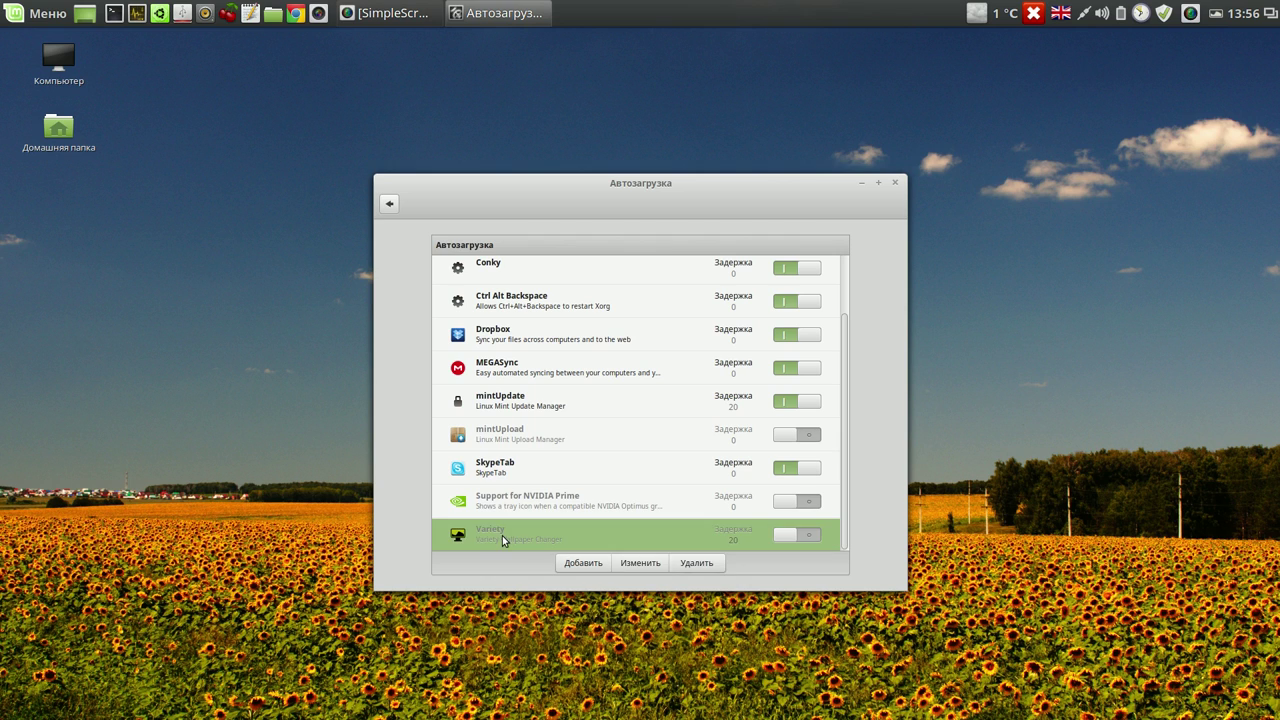
pyautogui.click(810, 540)
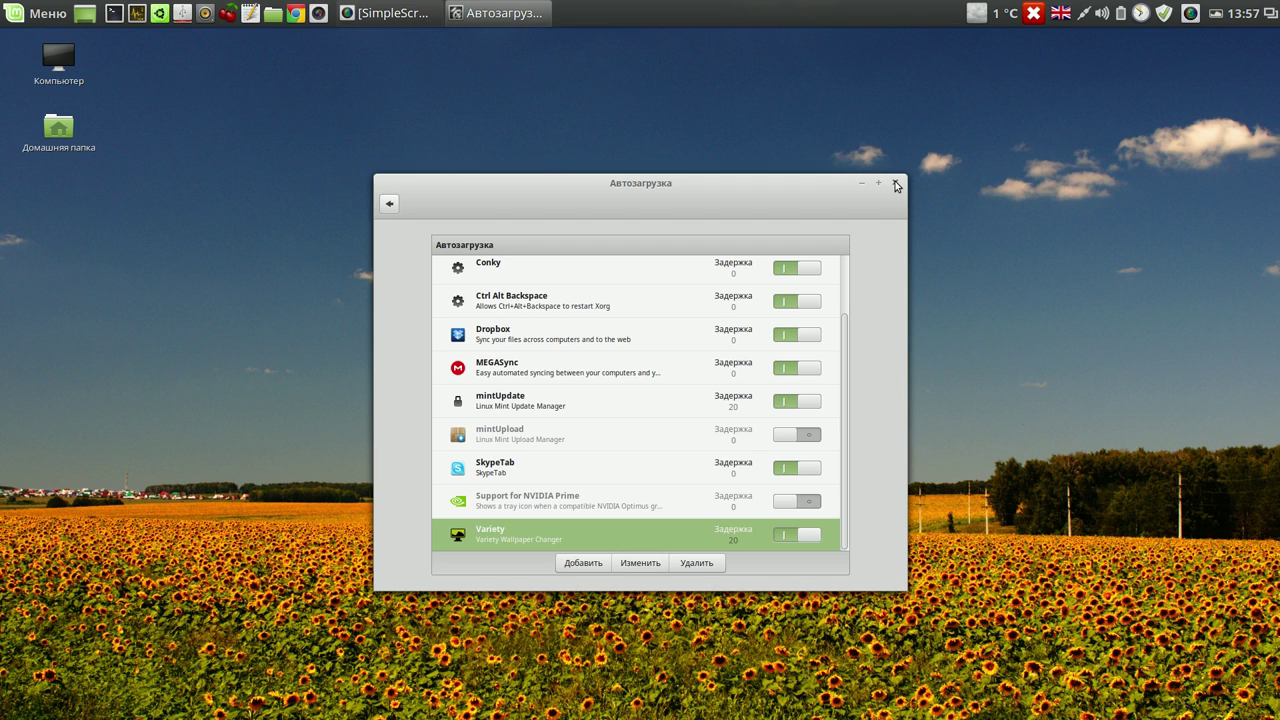
pyautogui.click(807, 369)
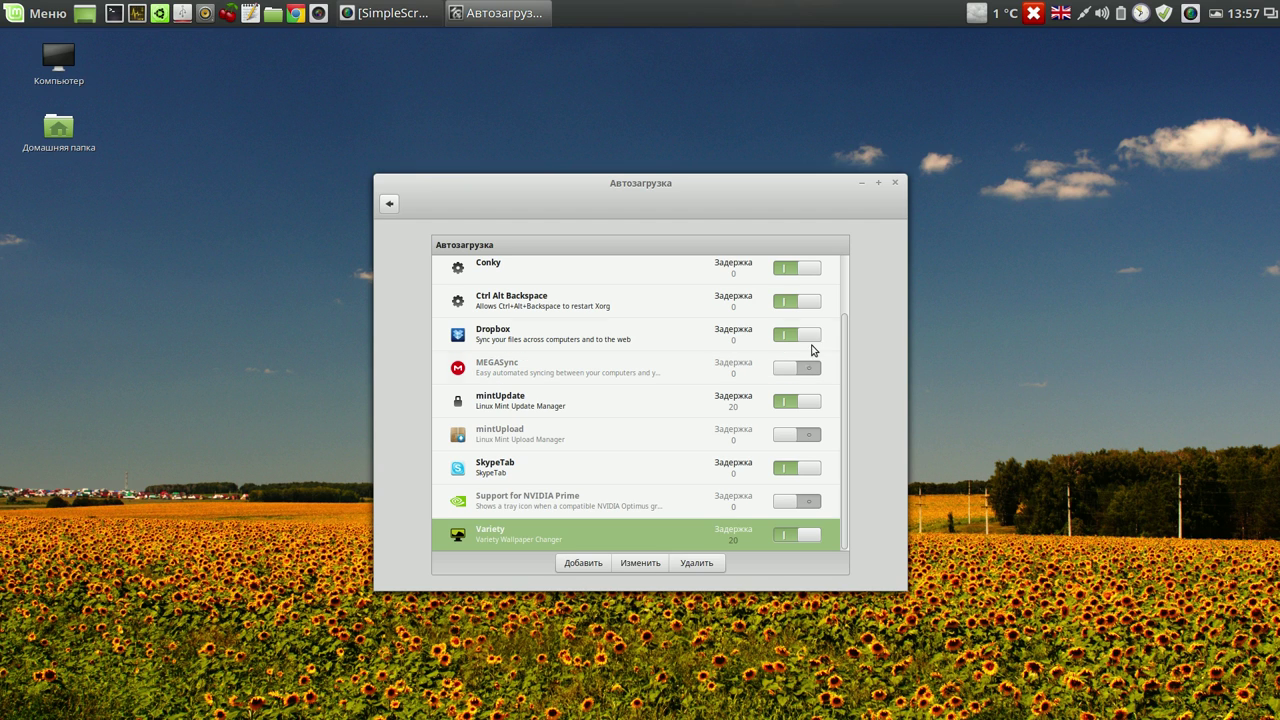
pyautogui.click(811, 341)
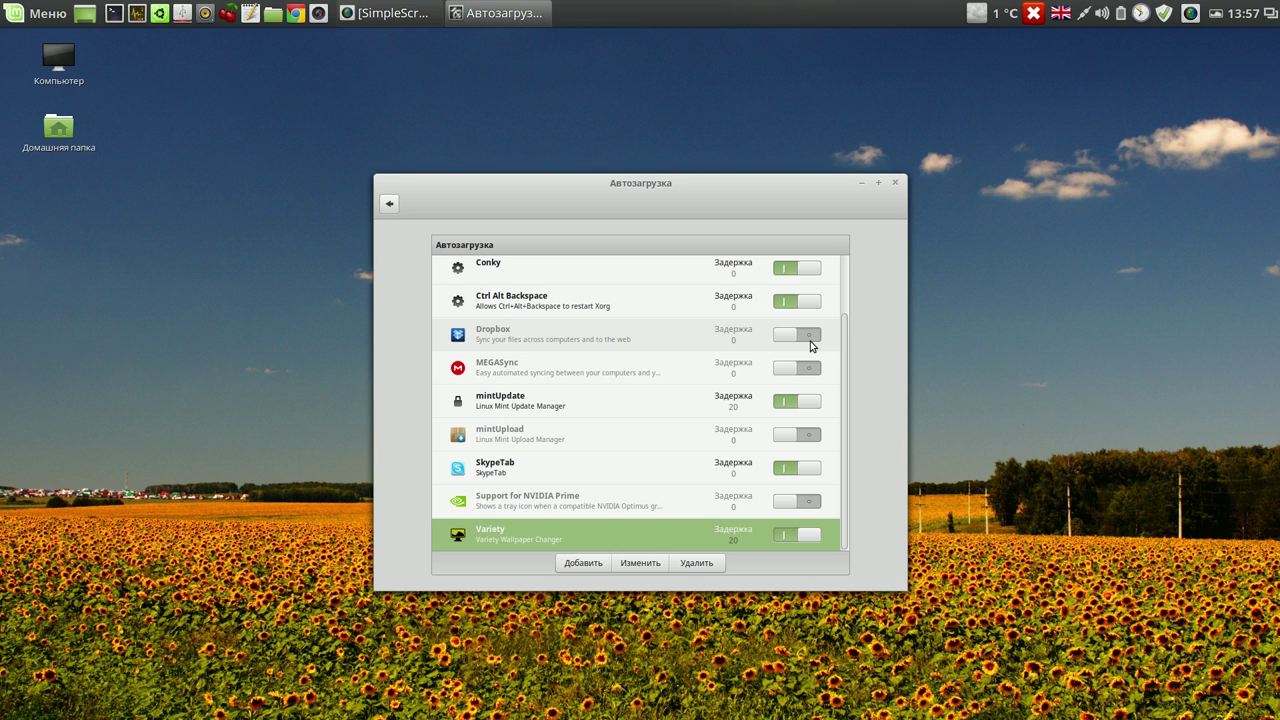
# Add the Cairo-Dock application to the startup programs and close the settings window.
pyautogui.click(581, 564)
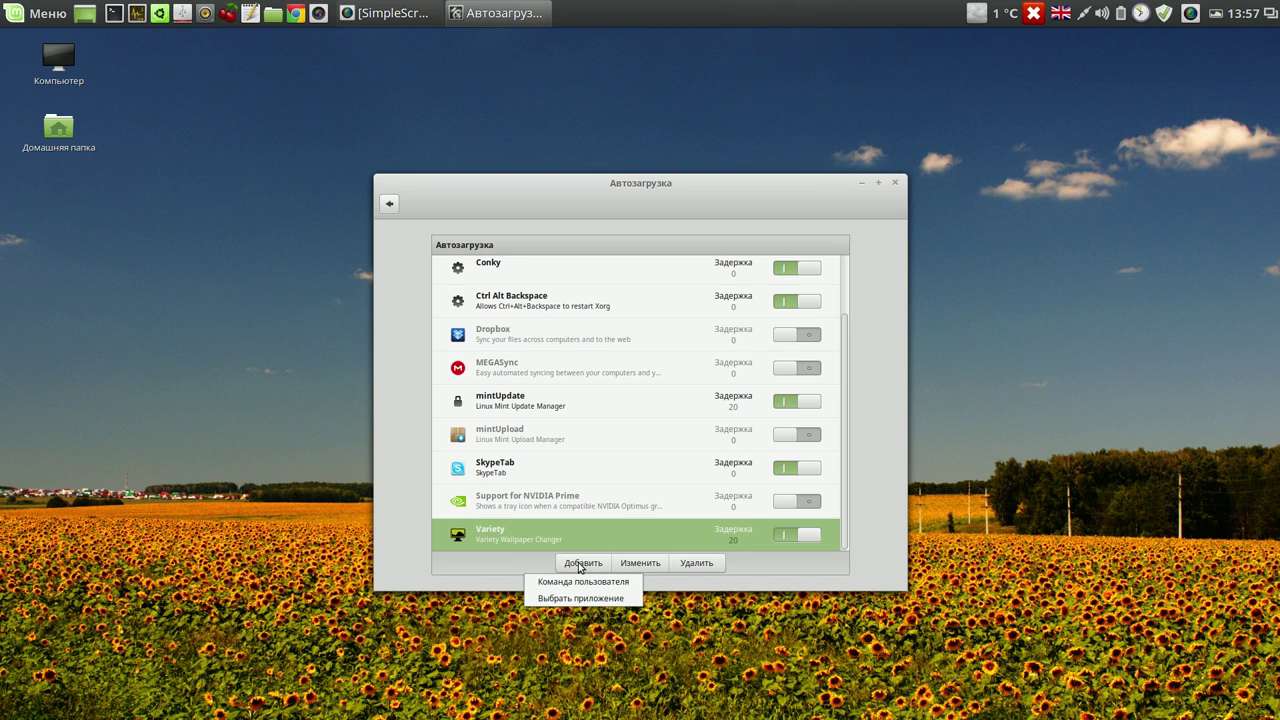
pyautogui.click(586, 596)
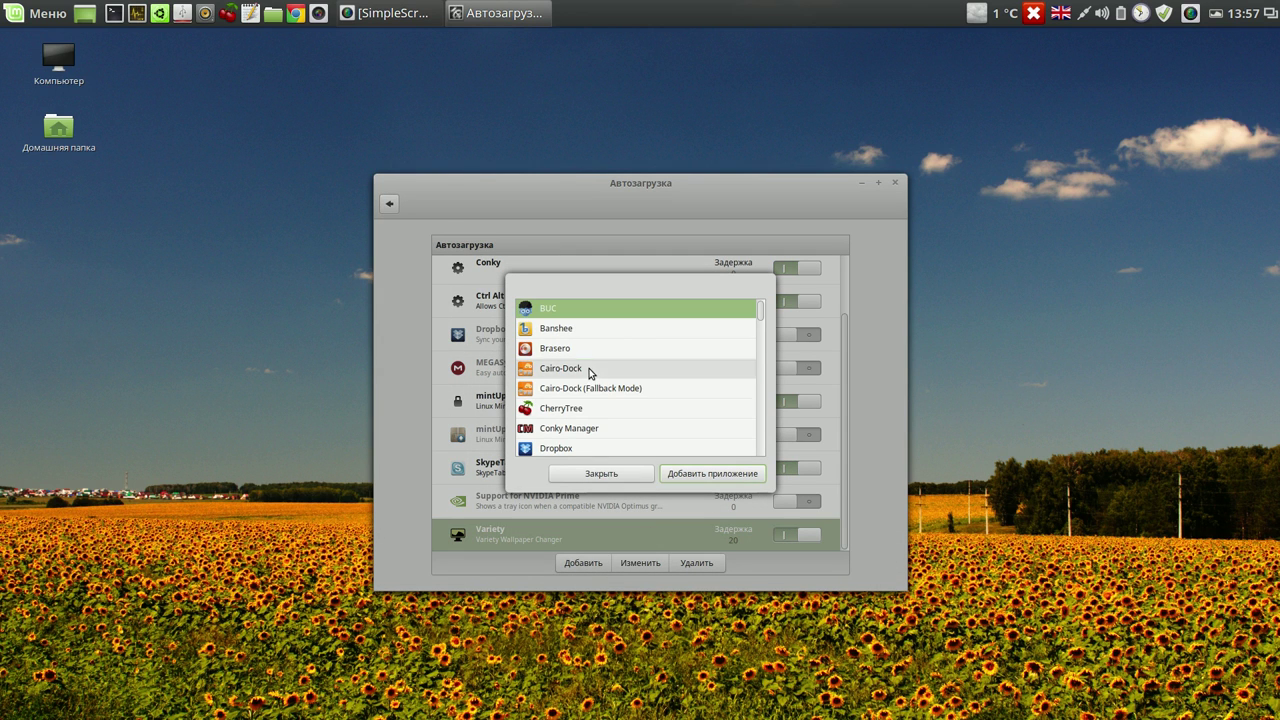
pyautogui.click(590, 370)
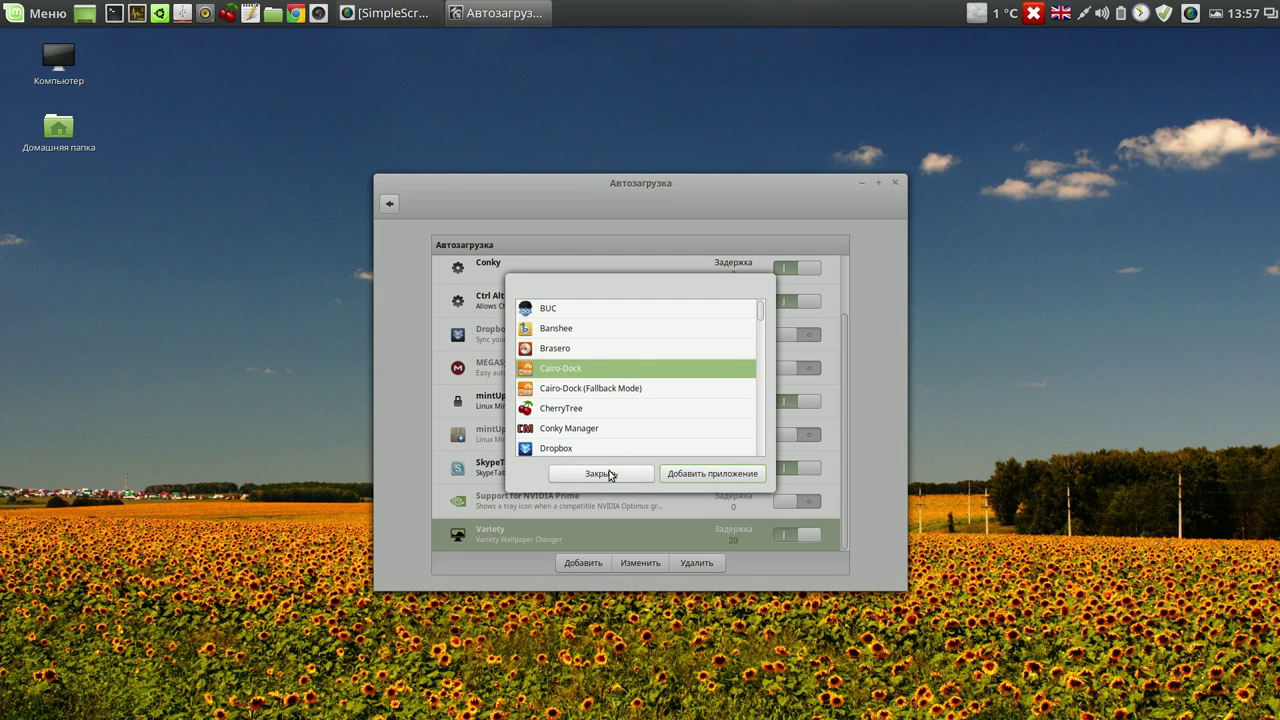
pyautogui.click(695, 478)
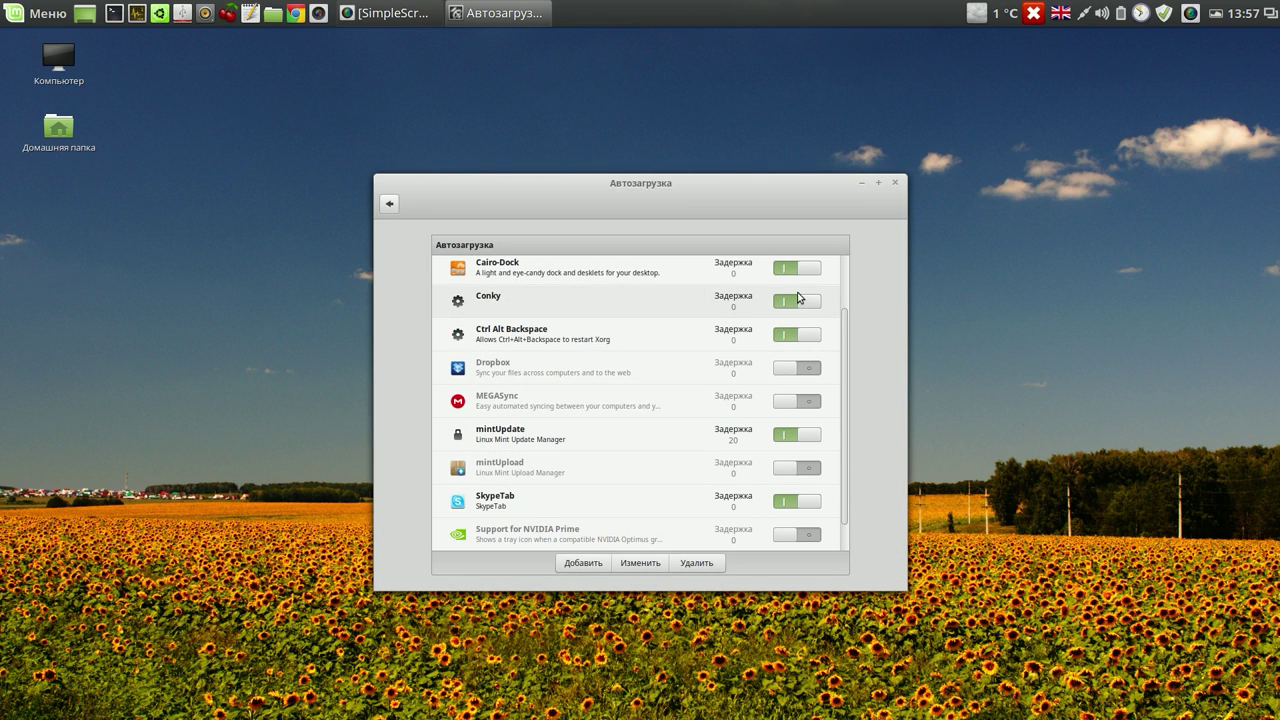
pyautogui.click(894, 185)
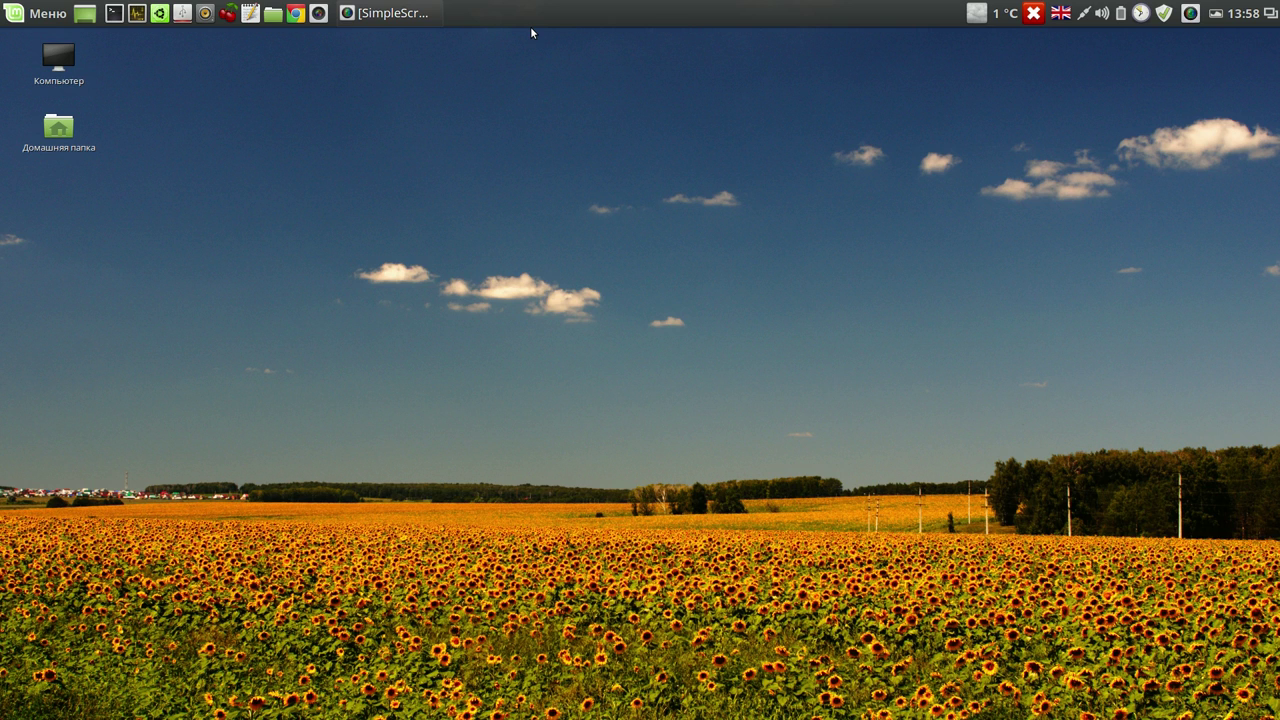
pyautogui.click(1190, 14)
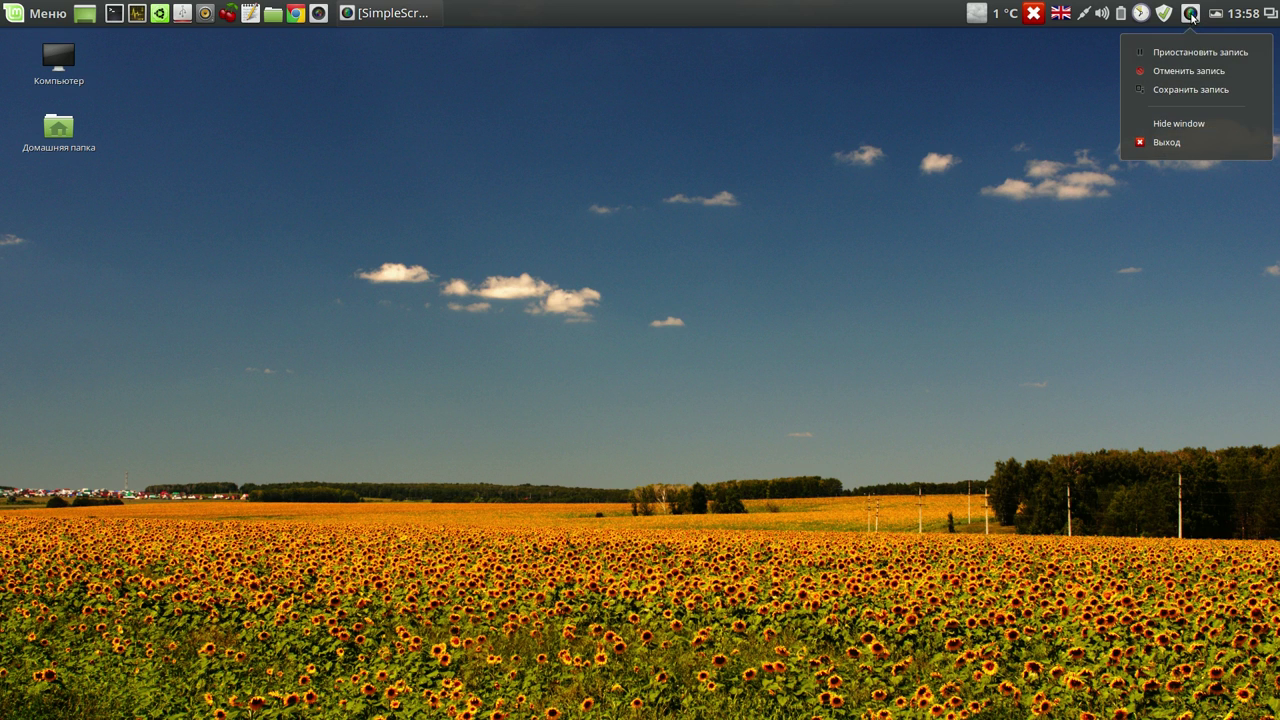